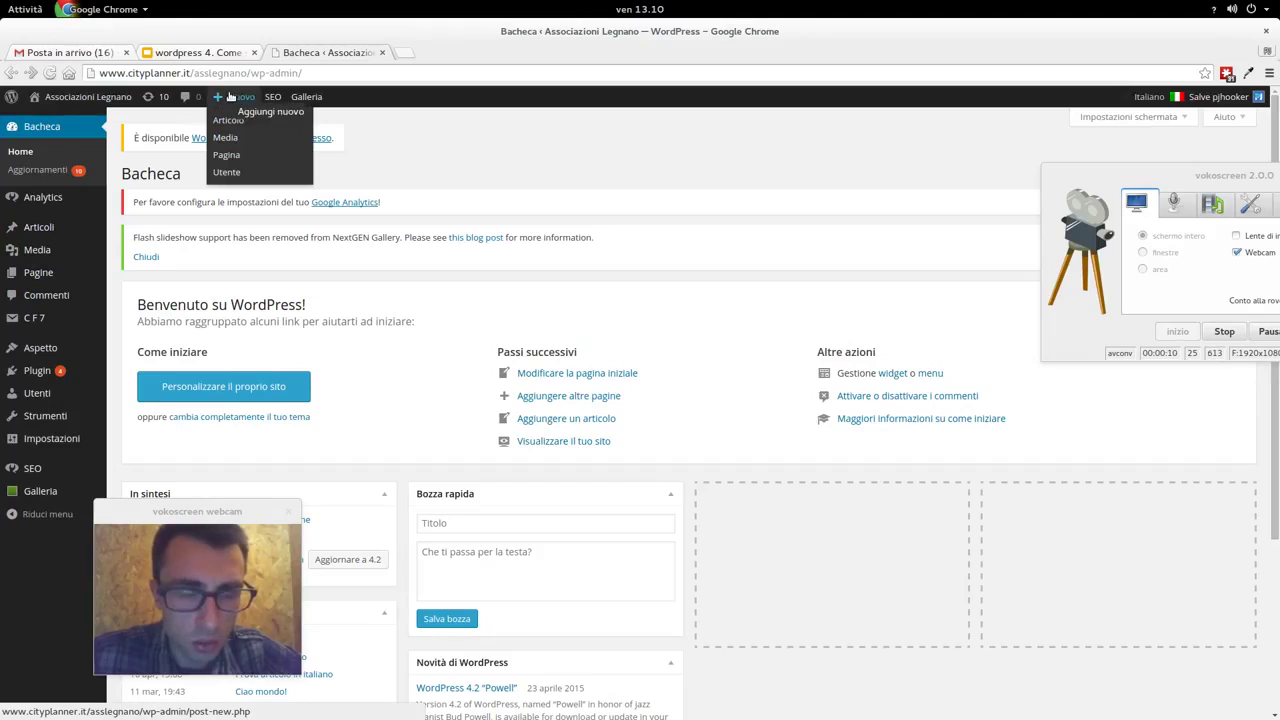
- Start a new post and fill its body with the bulleted five-point outline, from "1) pensare alle parole chiave" to "5) sviluppare il contenuto con 300 parole"
click(230, 96)
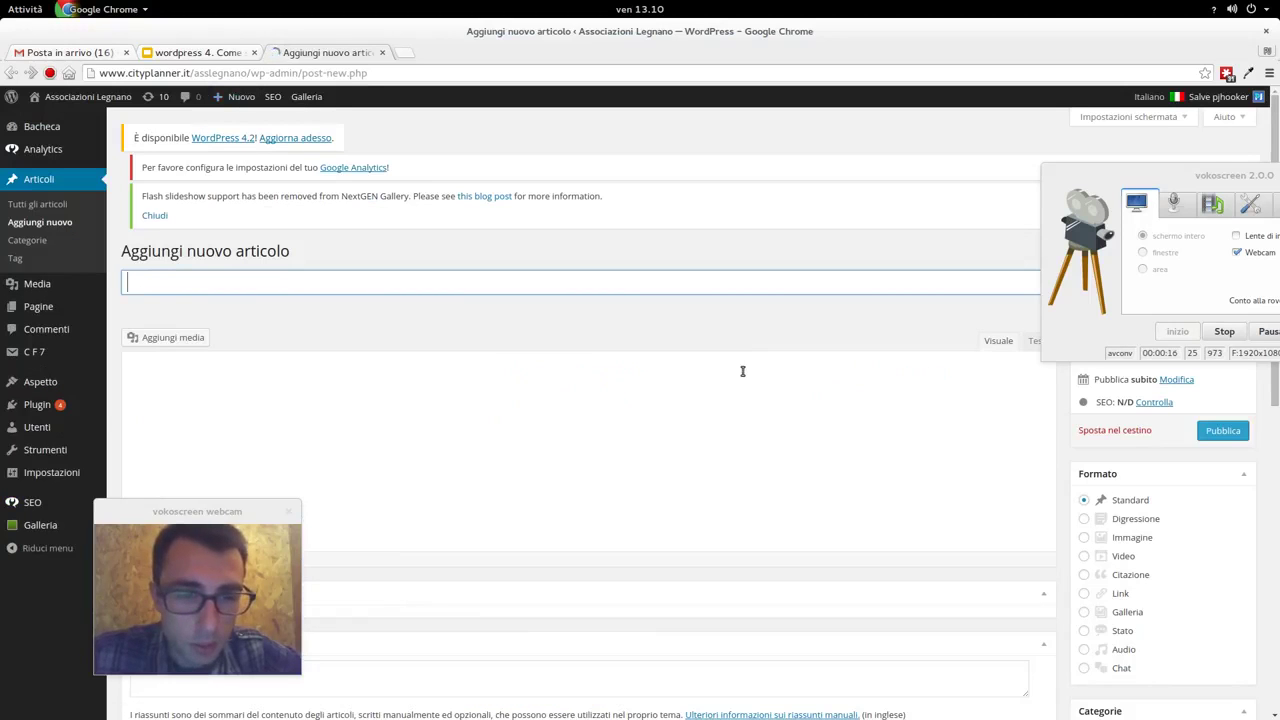
drag(223, 511, 1163, 486)
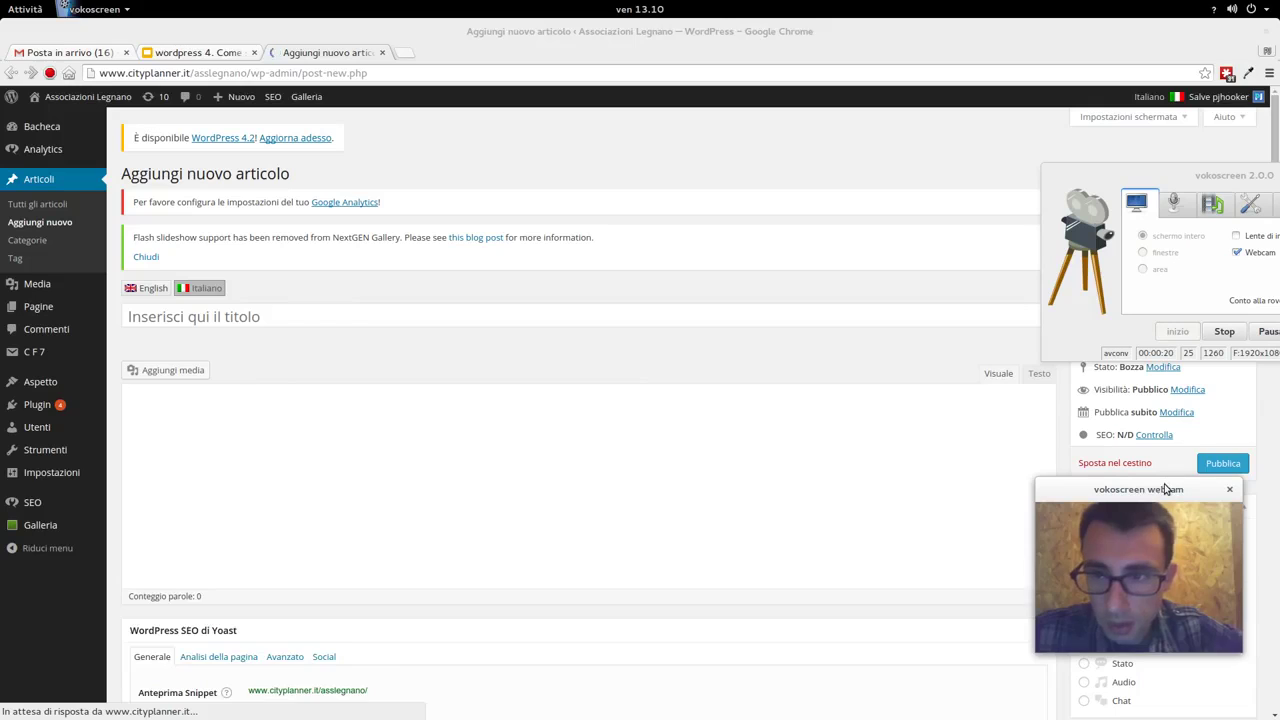
click(433, 500)
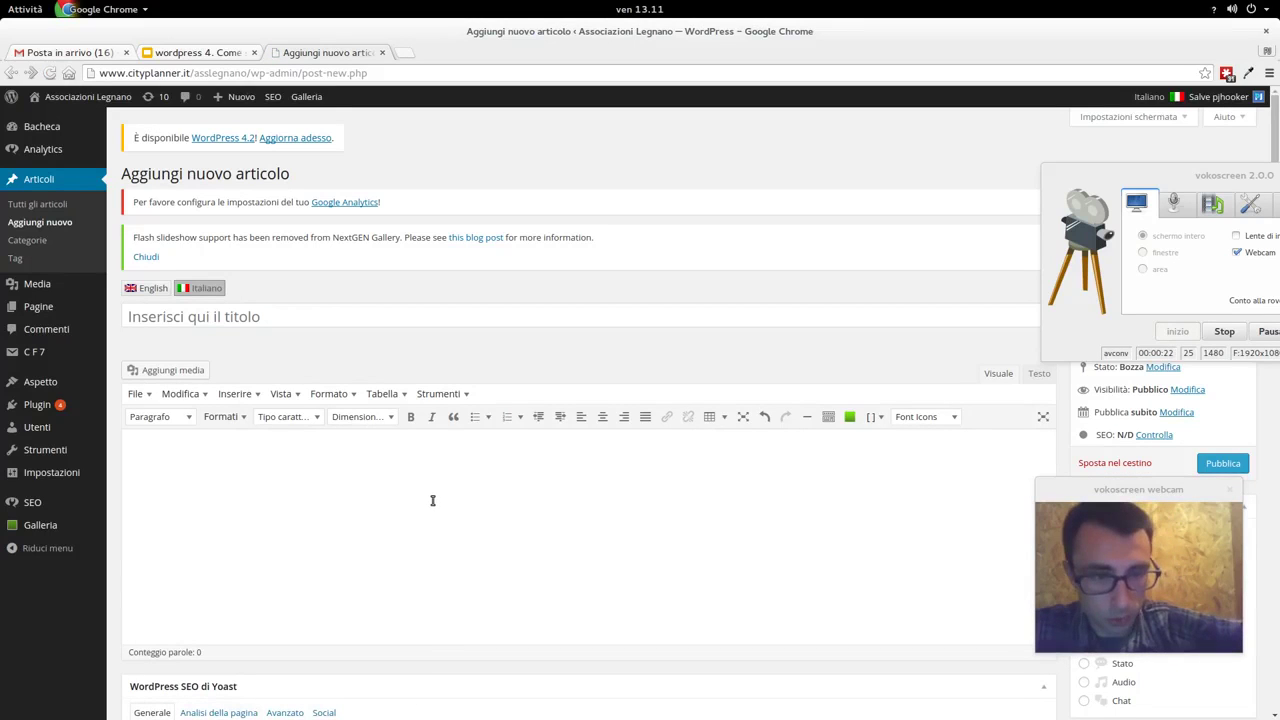
text(1) pensare alle parole chiave 2) scrivere il riassunto 3) elencare gli argomenti da trattare 4) abbozzare un titolo 5) sviluppare il contenuto con 300 parole)
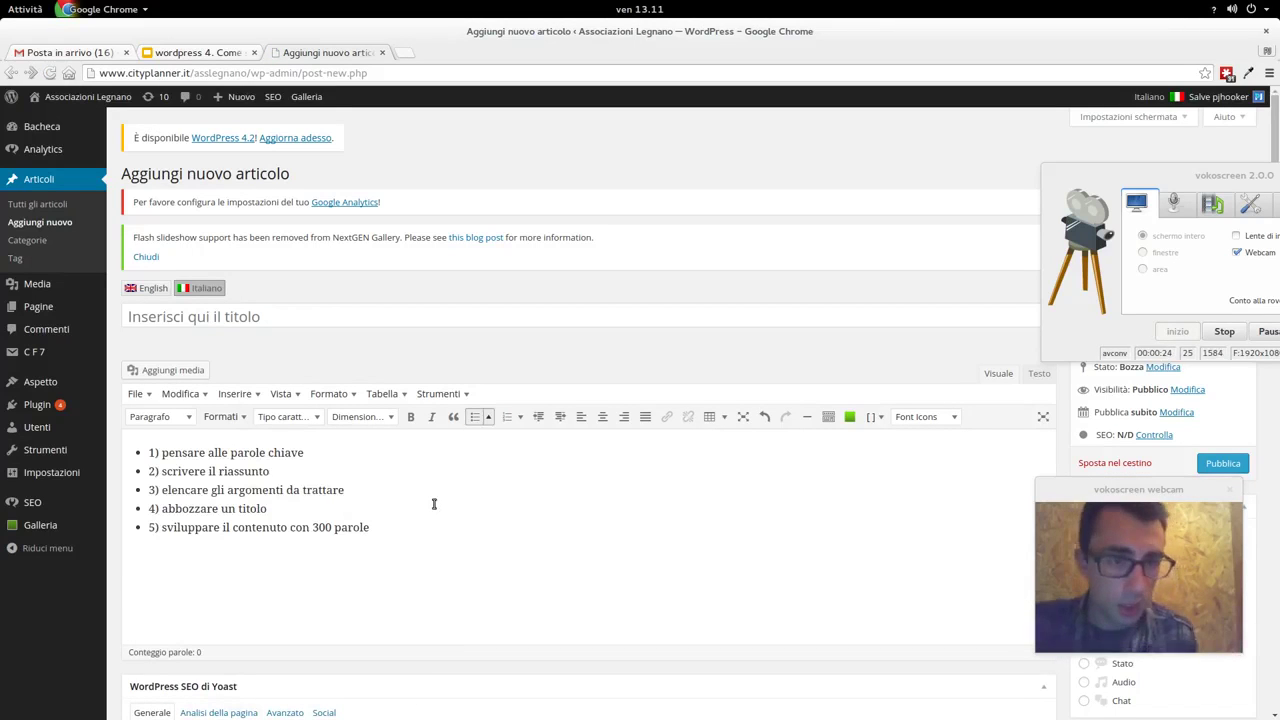
- Complete outline point 1 with the keywords ": coworking, esperienza, milano, webmaster"
click(348, 457)
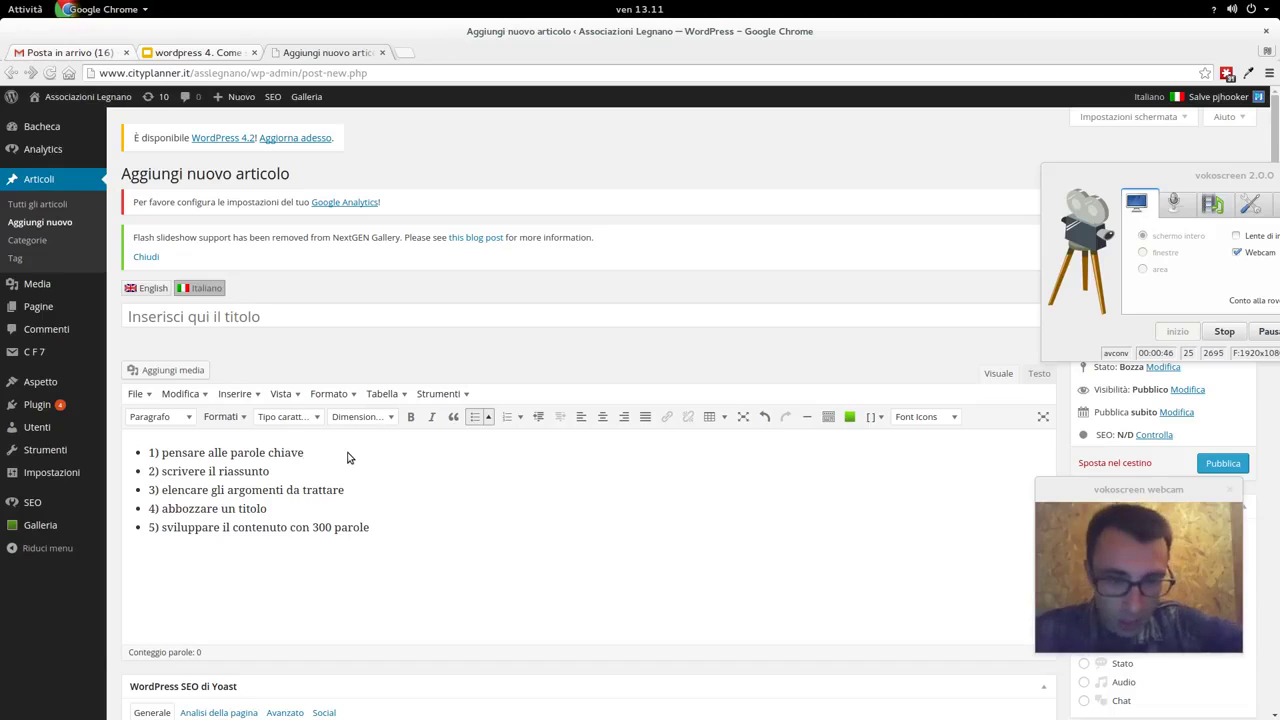
text(cowor)
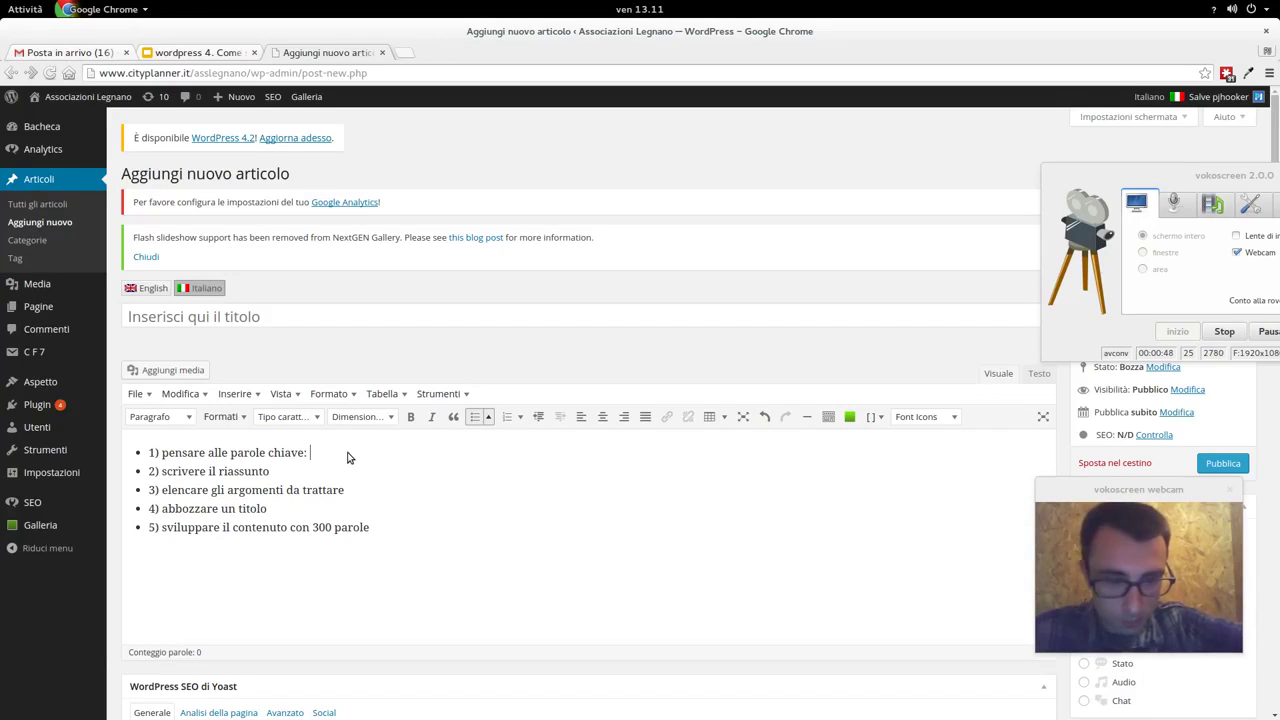
text(kin)
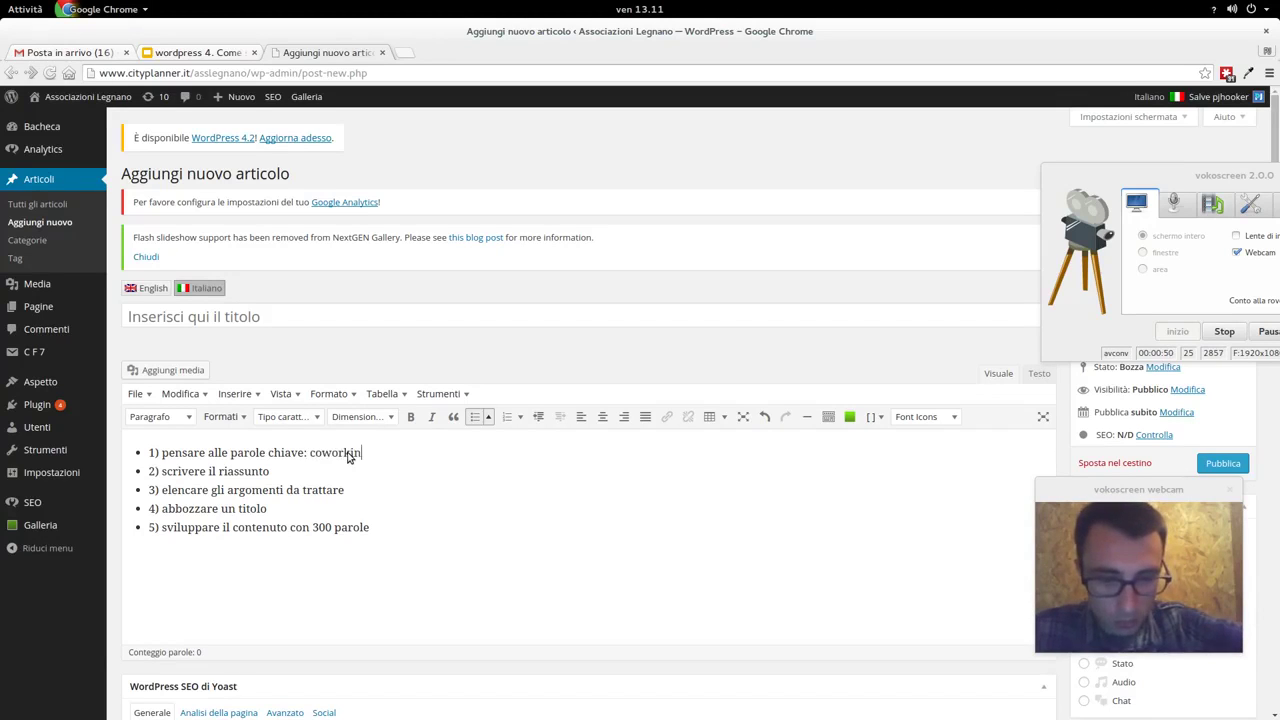
text(g, espe)
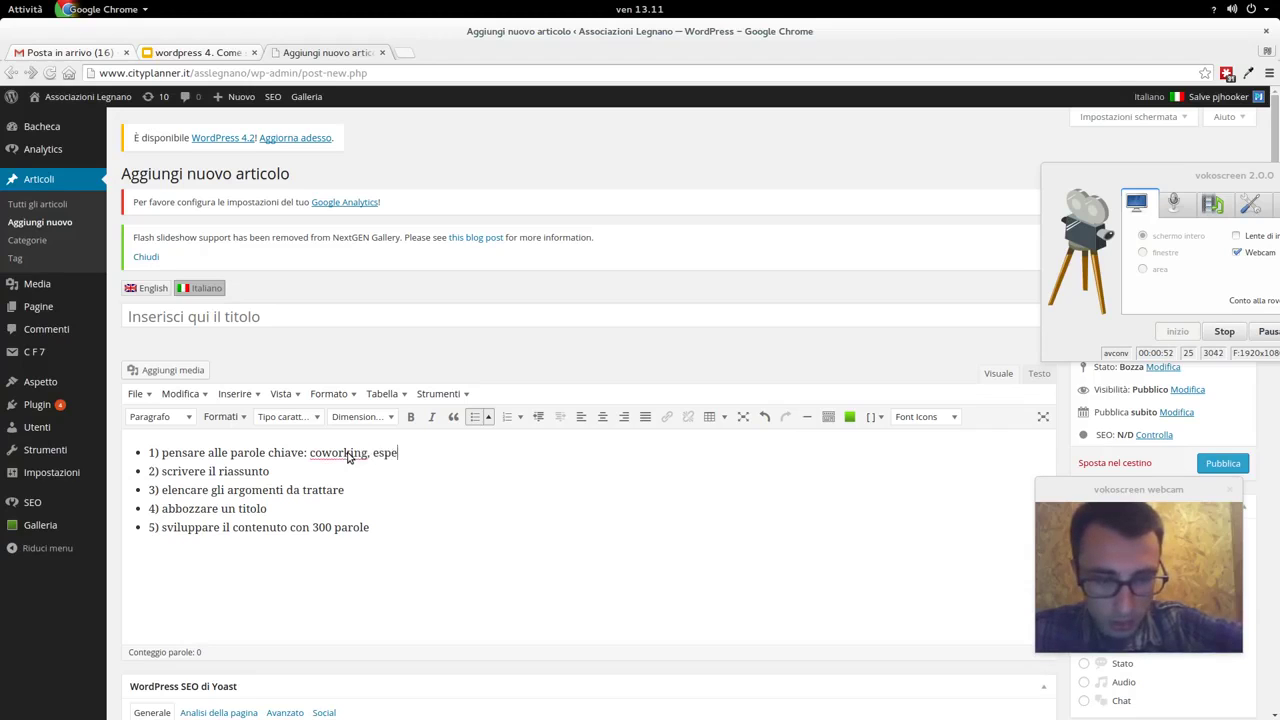
text(rienza, milano)
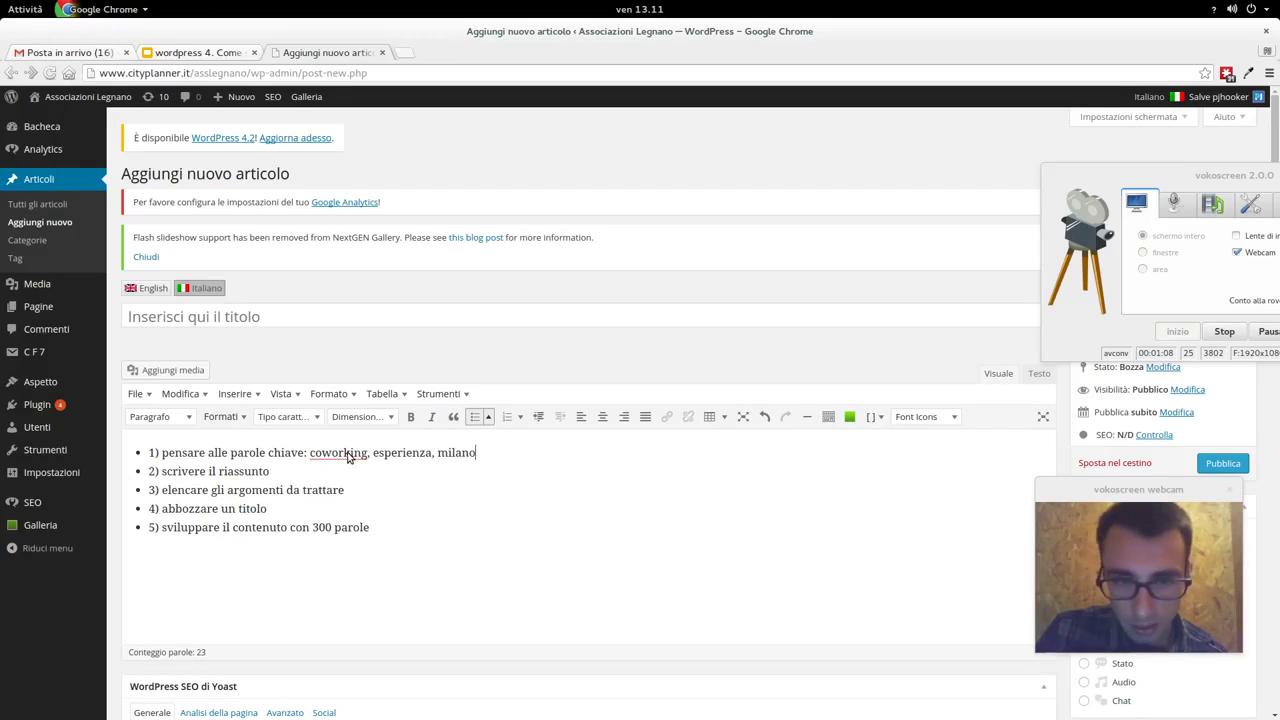
text(, )
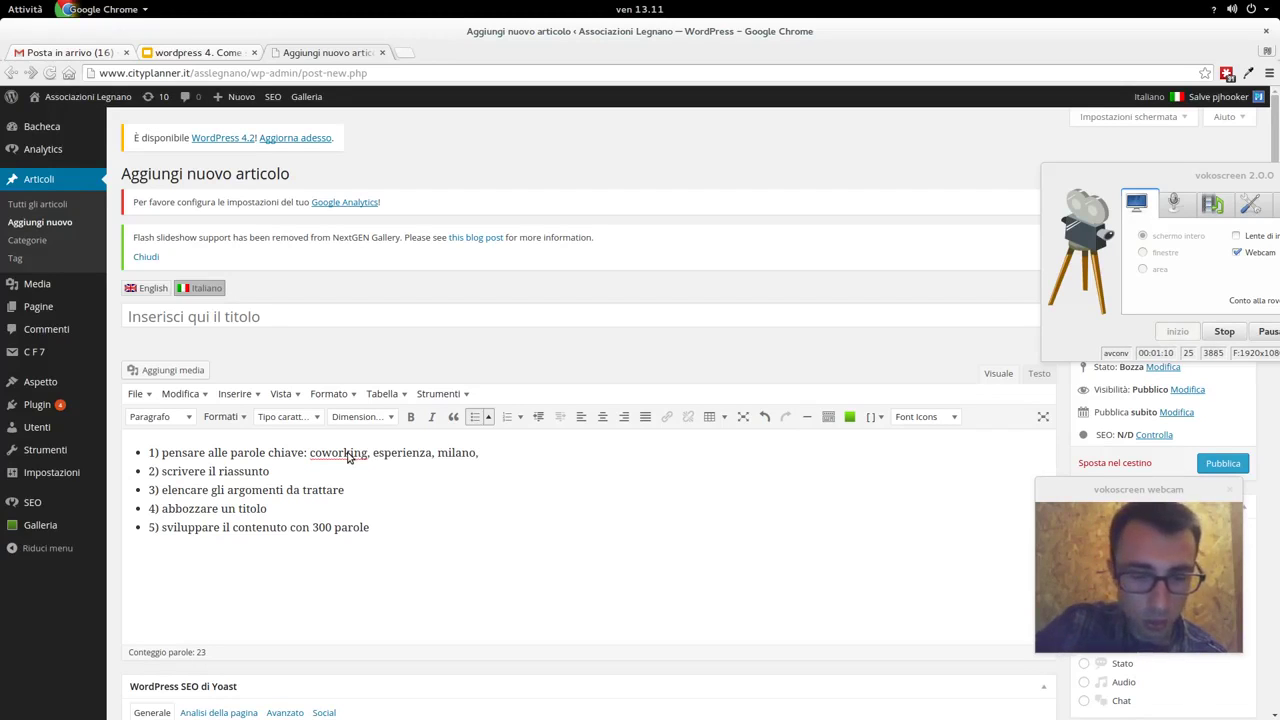
text(webmaster)
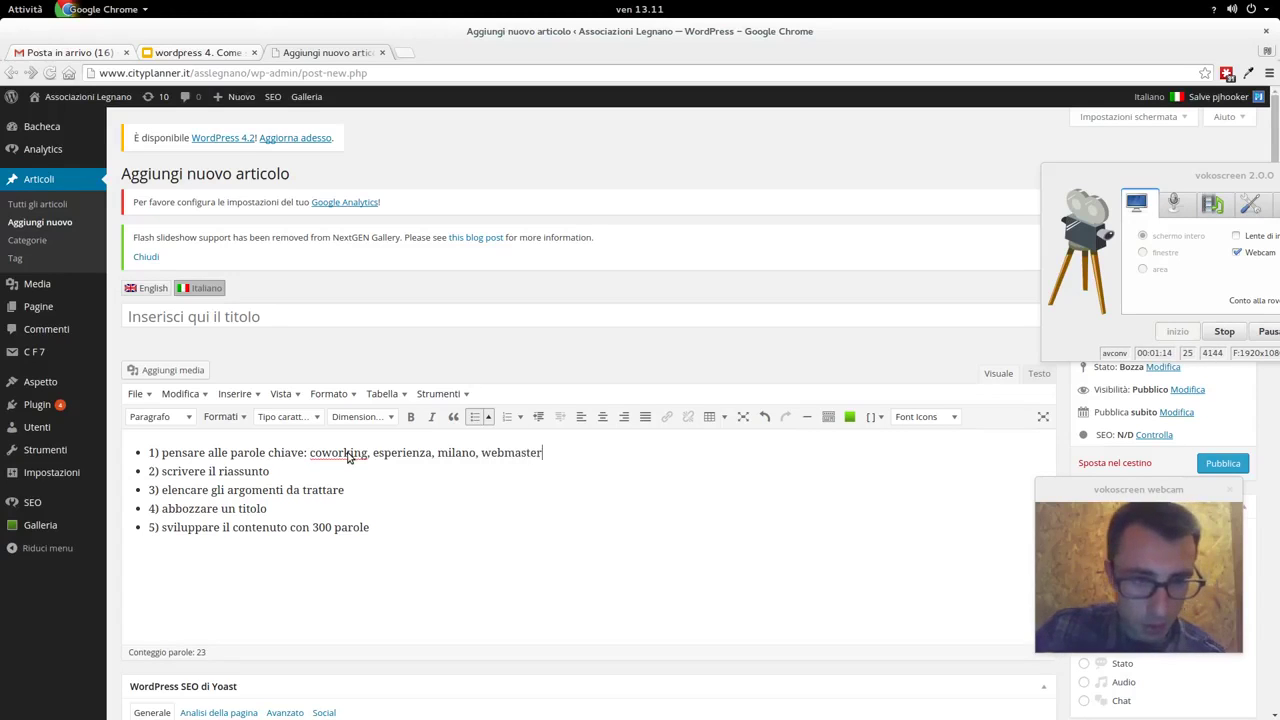
- Append to outline point 2 the summary text ": da un anno, lavoro presso uno spazio coworking, la mia esperienza la vorrei raccontare;"
click(323, 475)
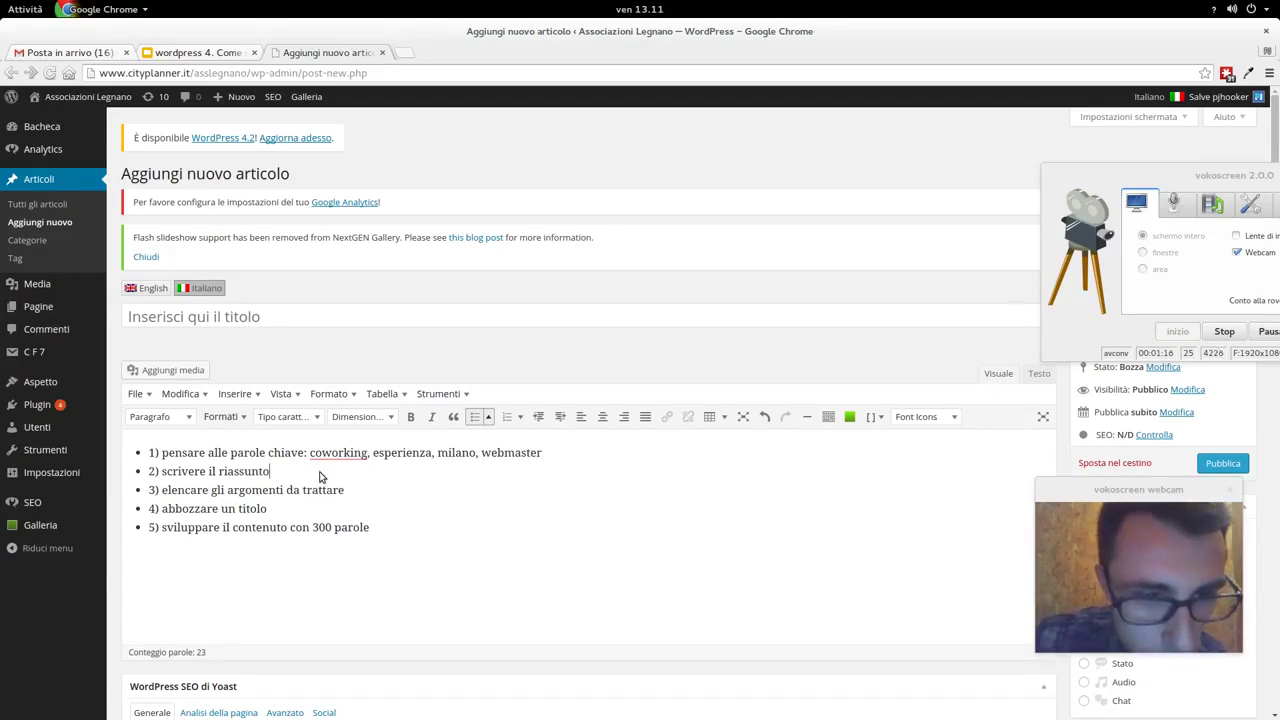
text(:)
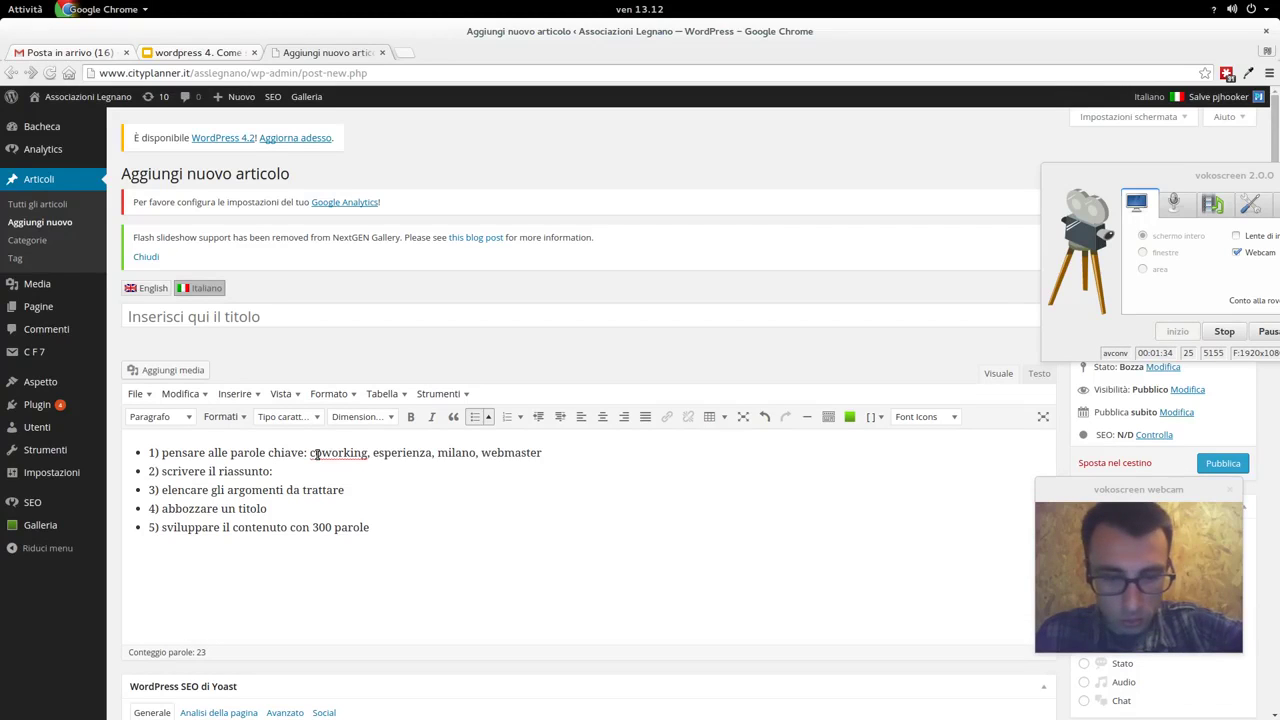
text(da un anno)
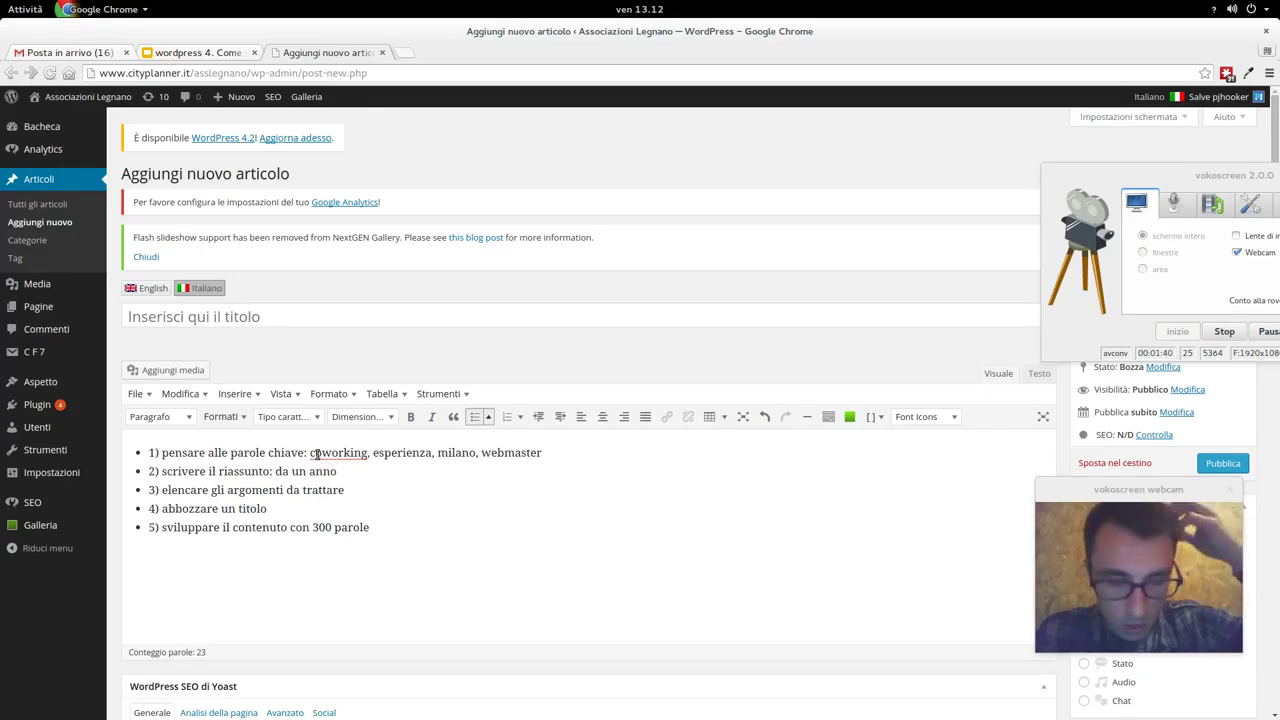
text(, la)
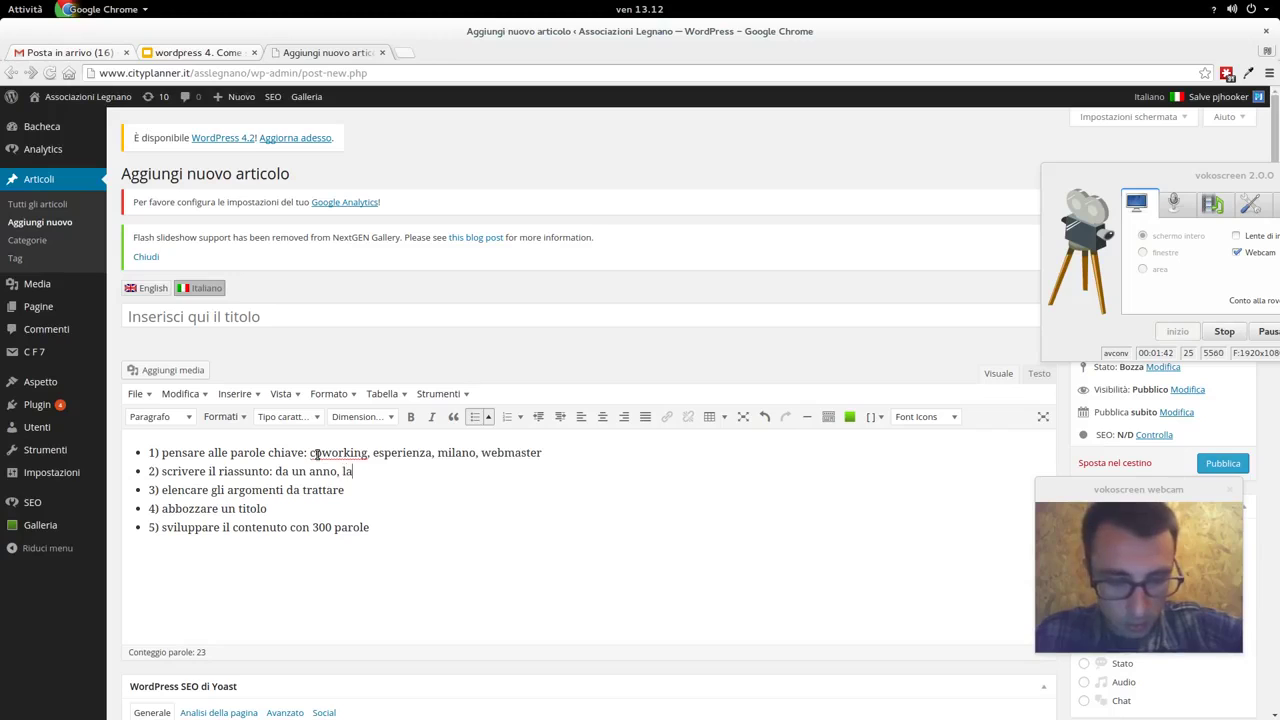
text(voro pres)
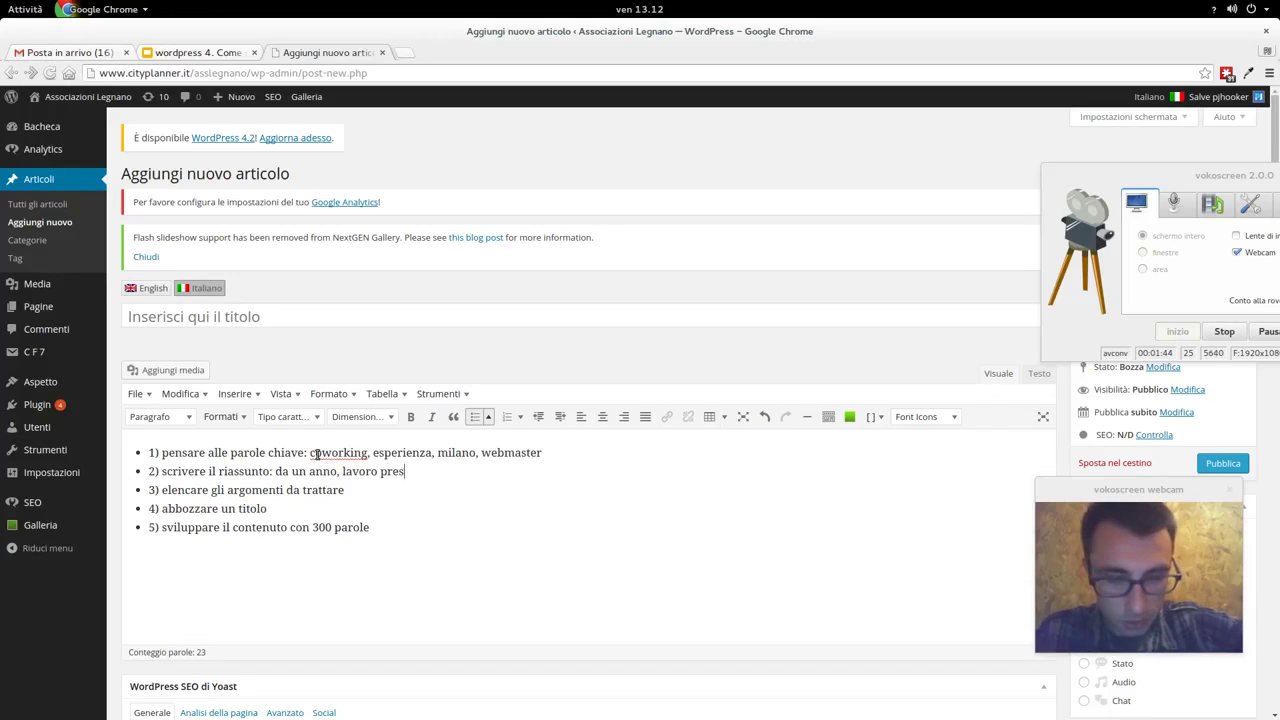
text(so uno spazio coworking, )
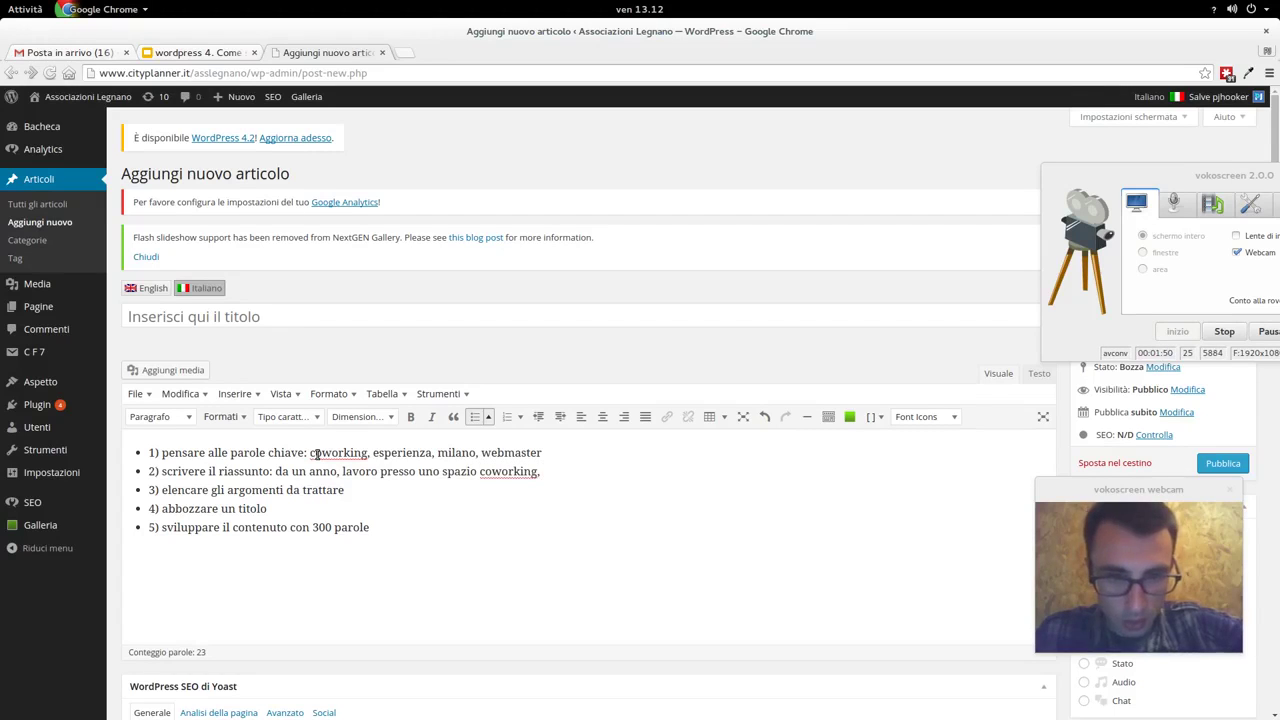
text(la mia esperi)
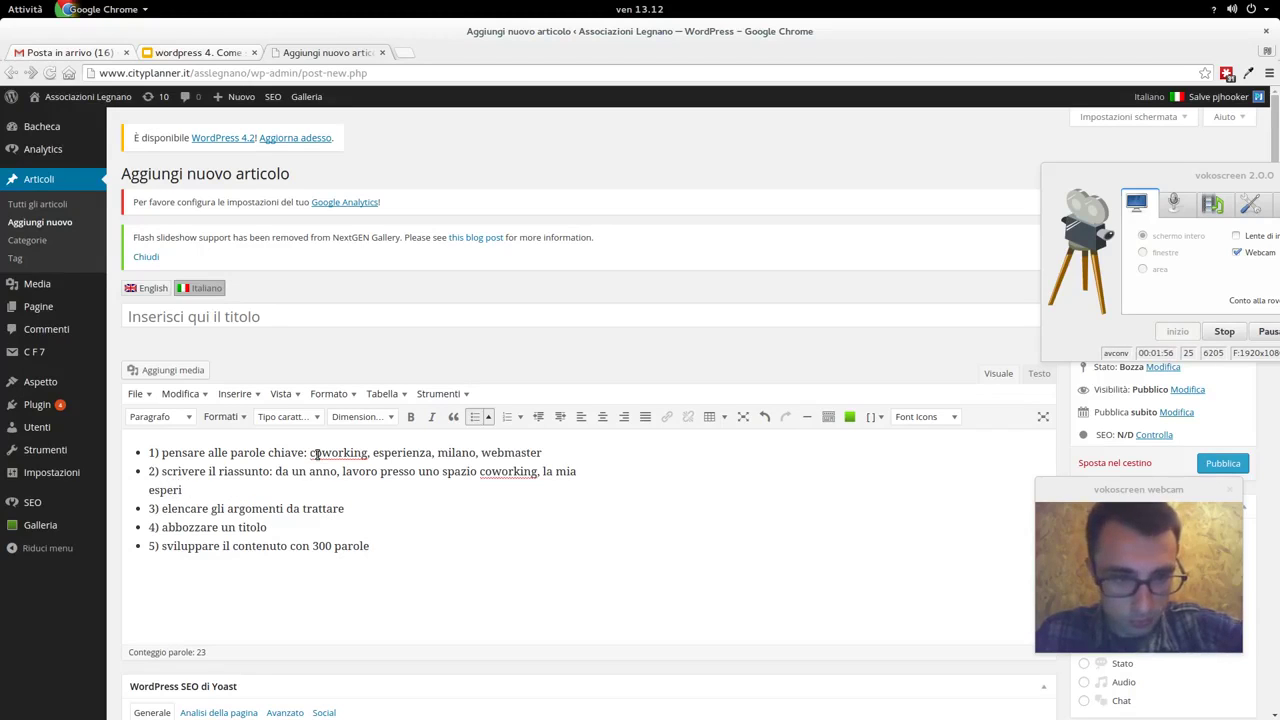
text(enzaal)
key(BackSpace)
key(BackSpace)
text(la vorrei raccontare)
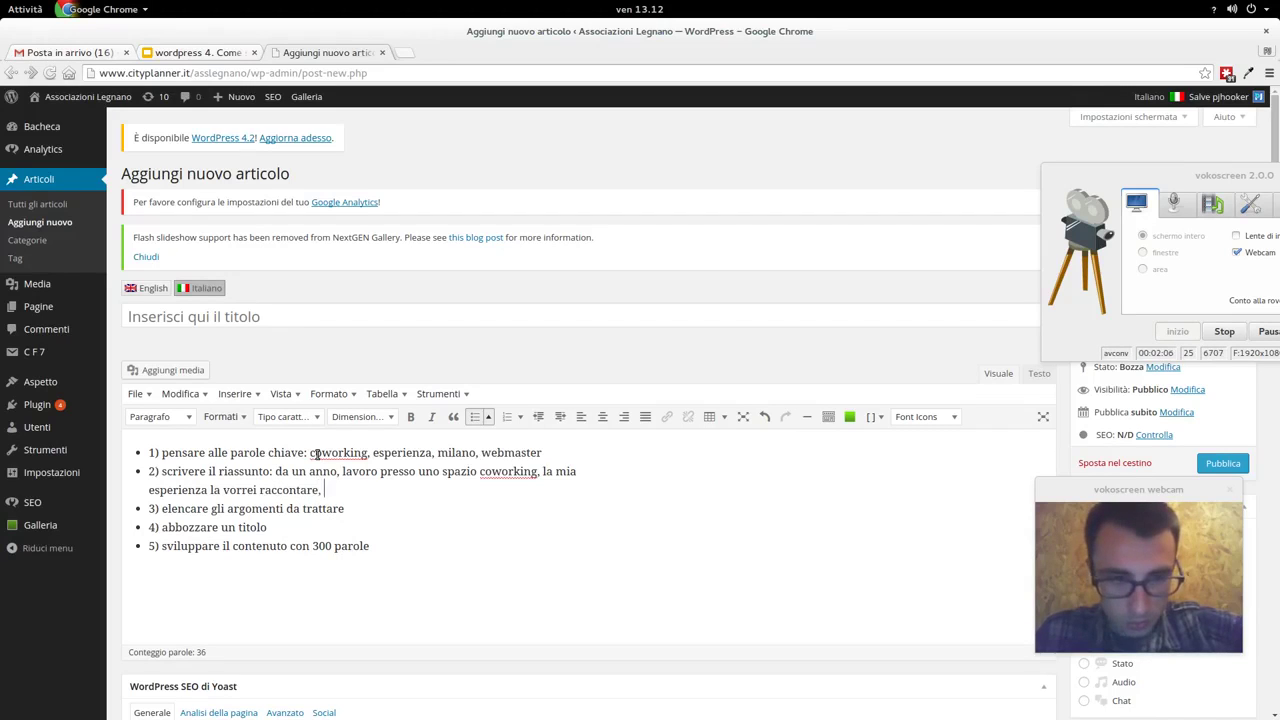
text(; )
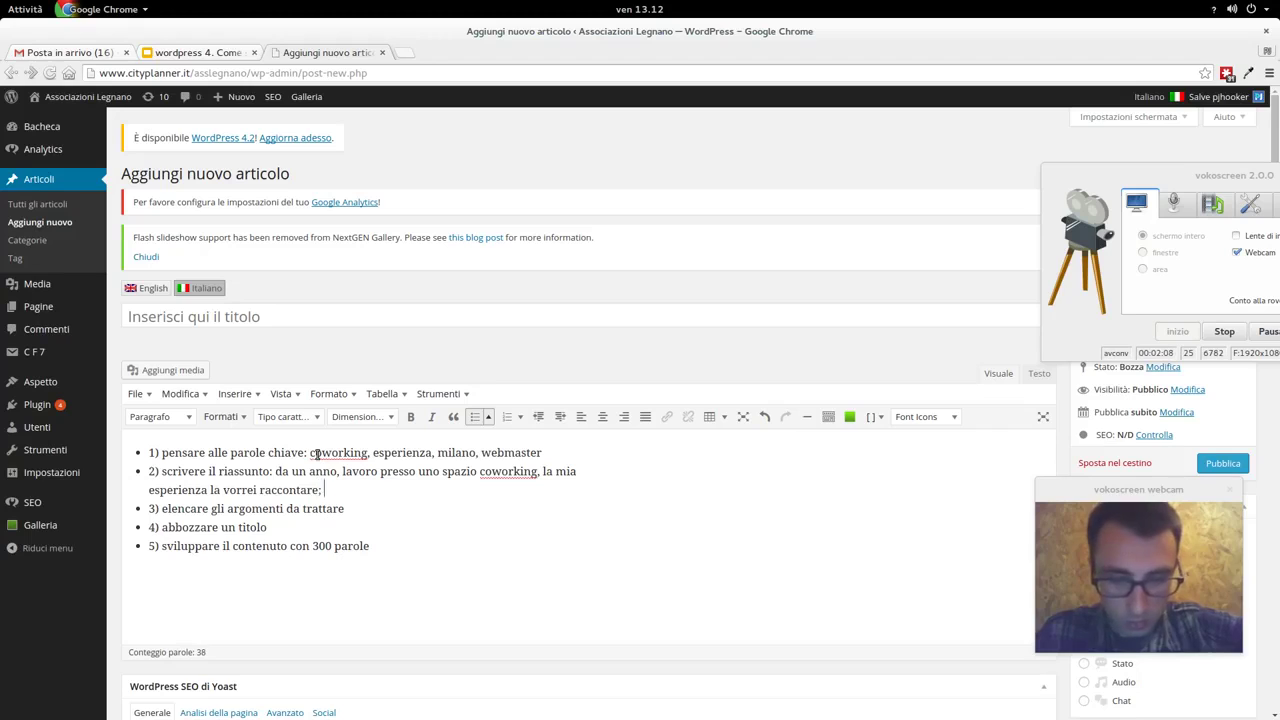
- Continue the summary in point 2 with "Questo coworking è a Milano e io faccio il webmaster"
text(Questo coworking è a )
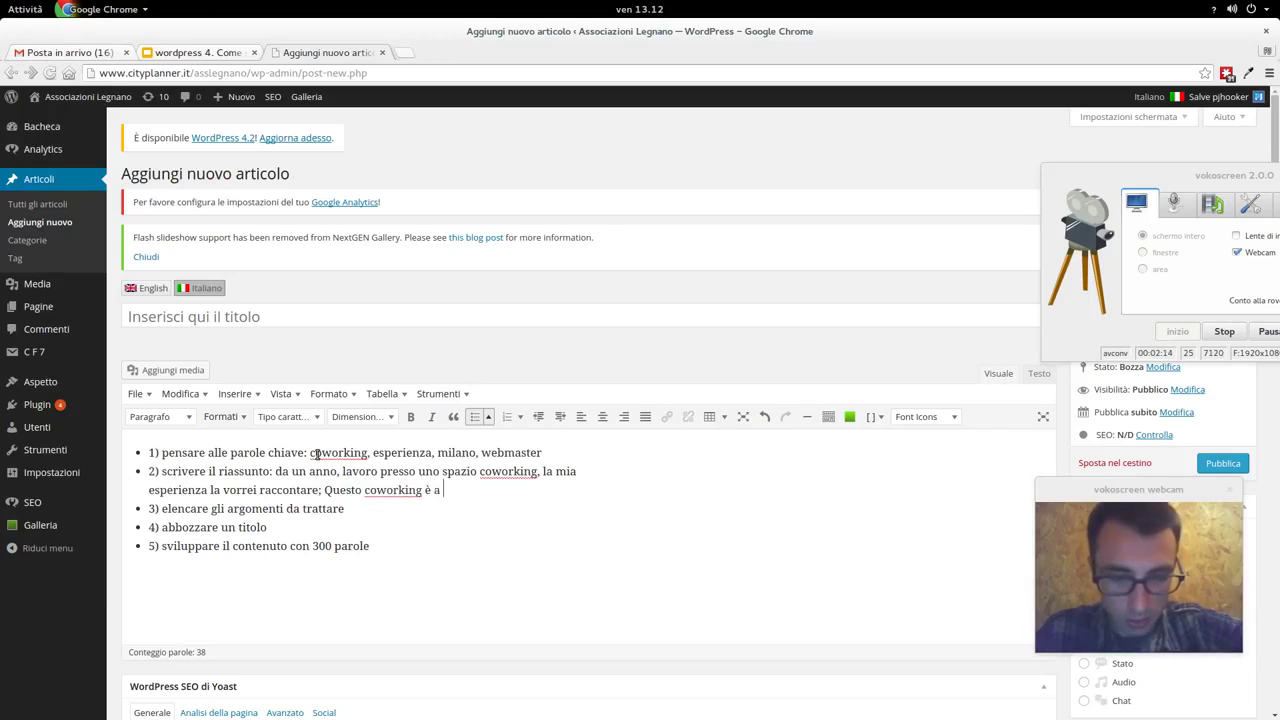
text(Milano)
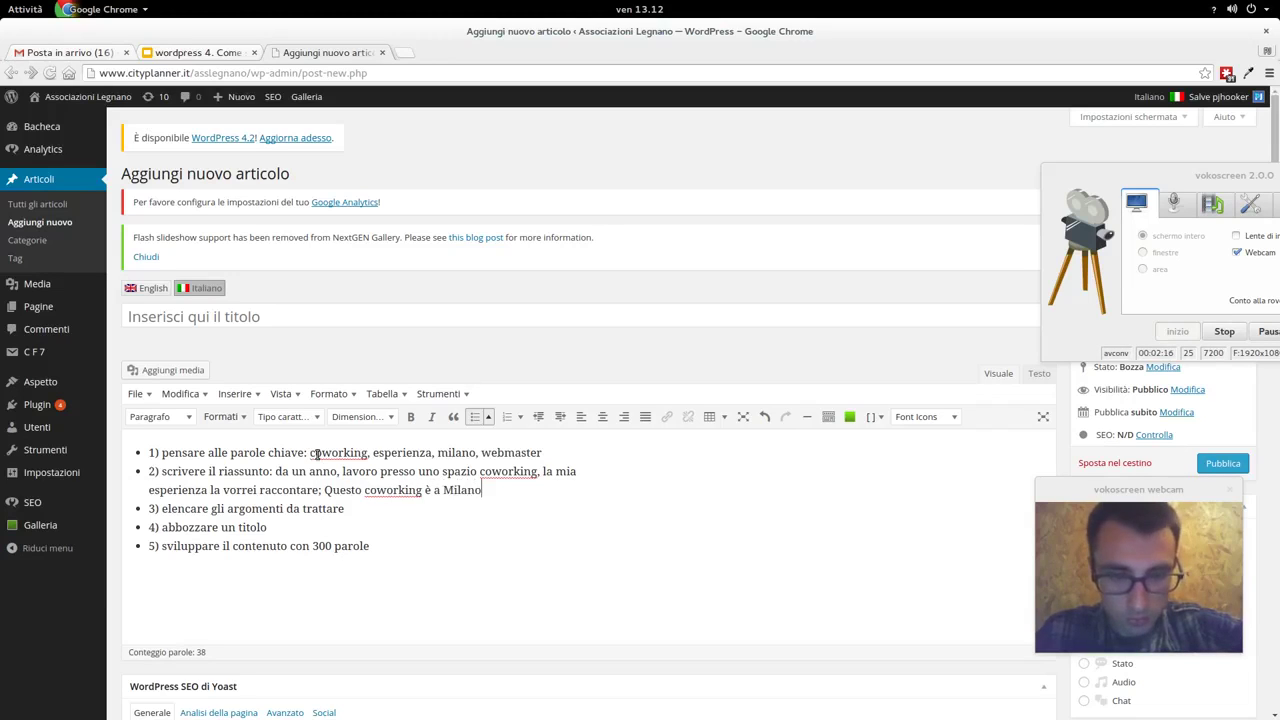
text( e i)
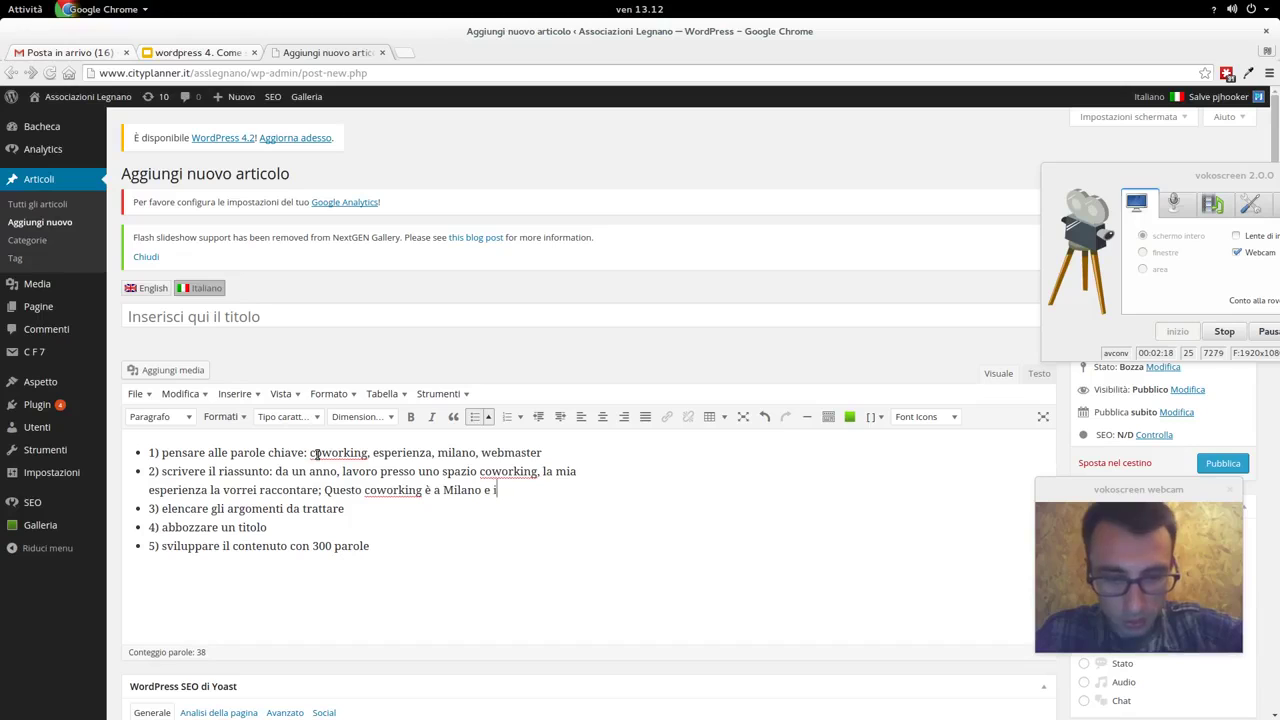
text(o faccio)
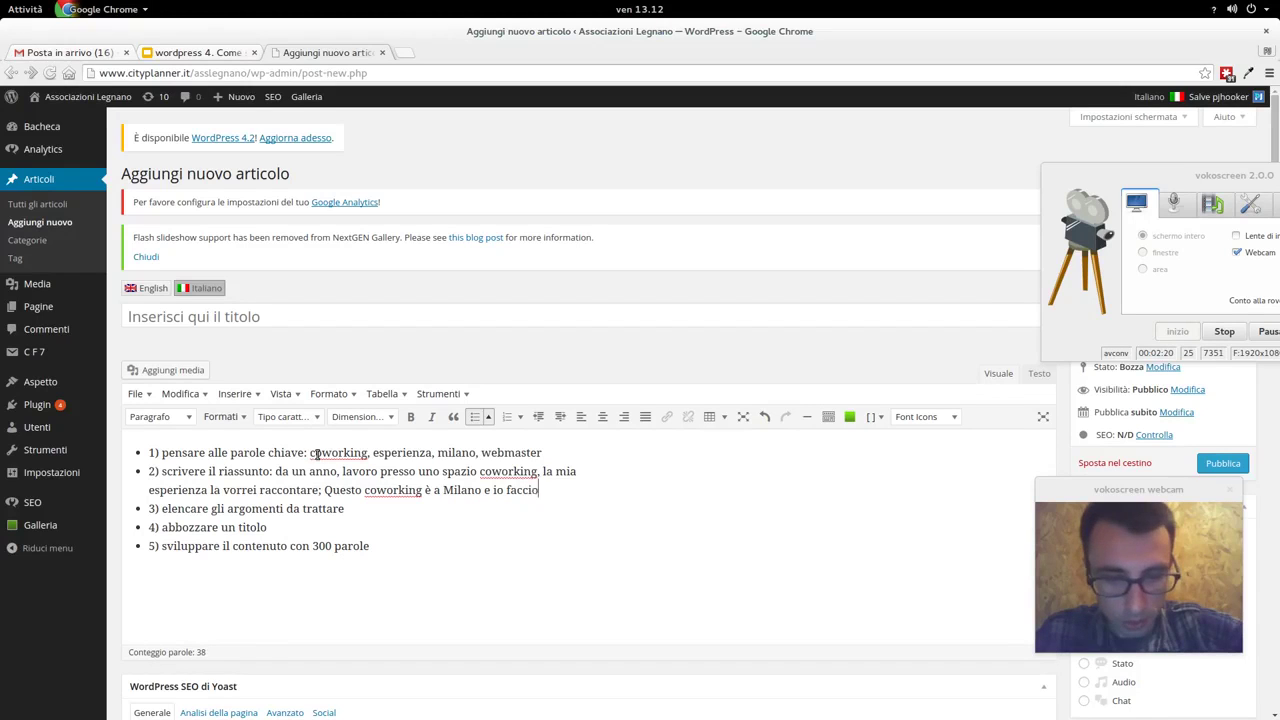
text( il webmaster)
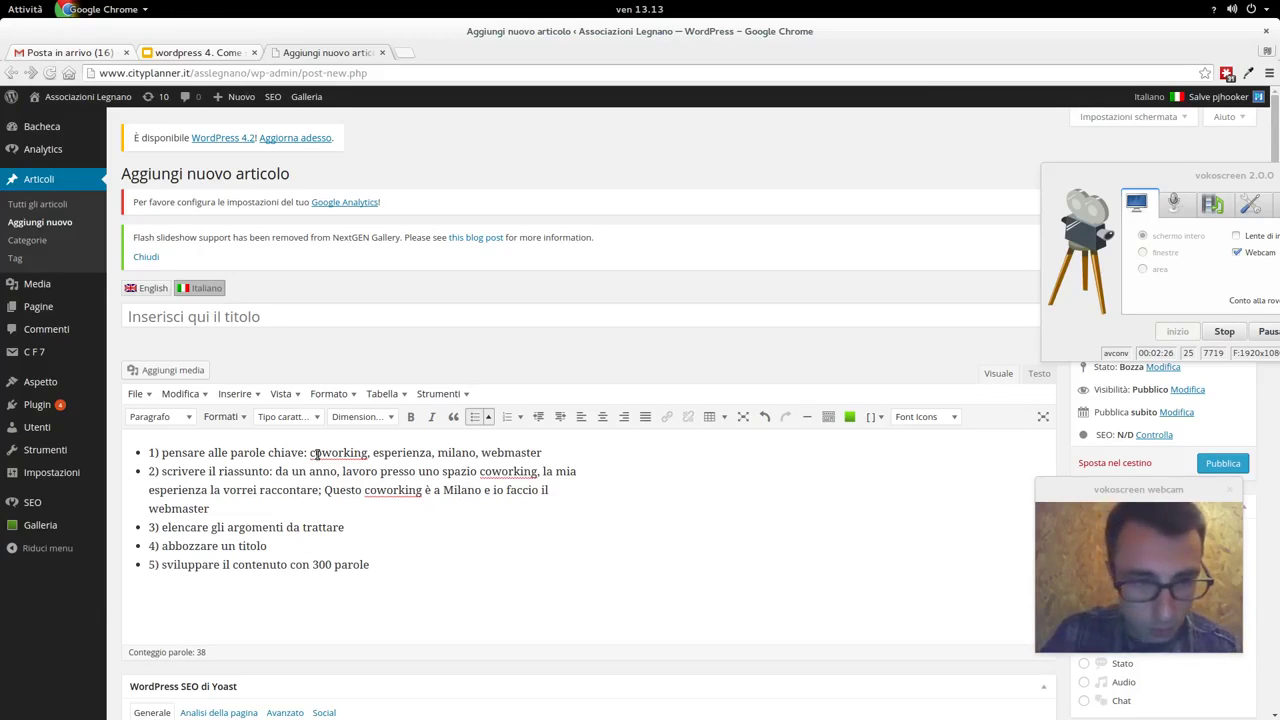
- Append the first topic to outline point 3 as ": cosa è un coworking;"
key(Down)
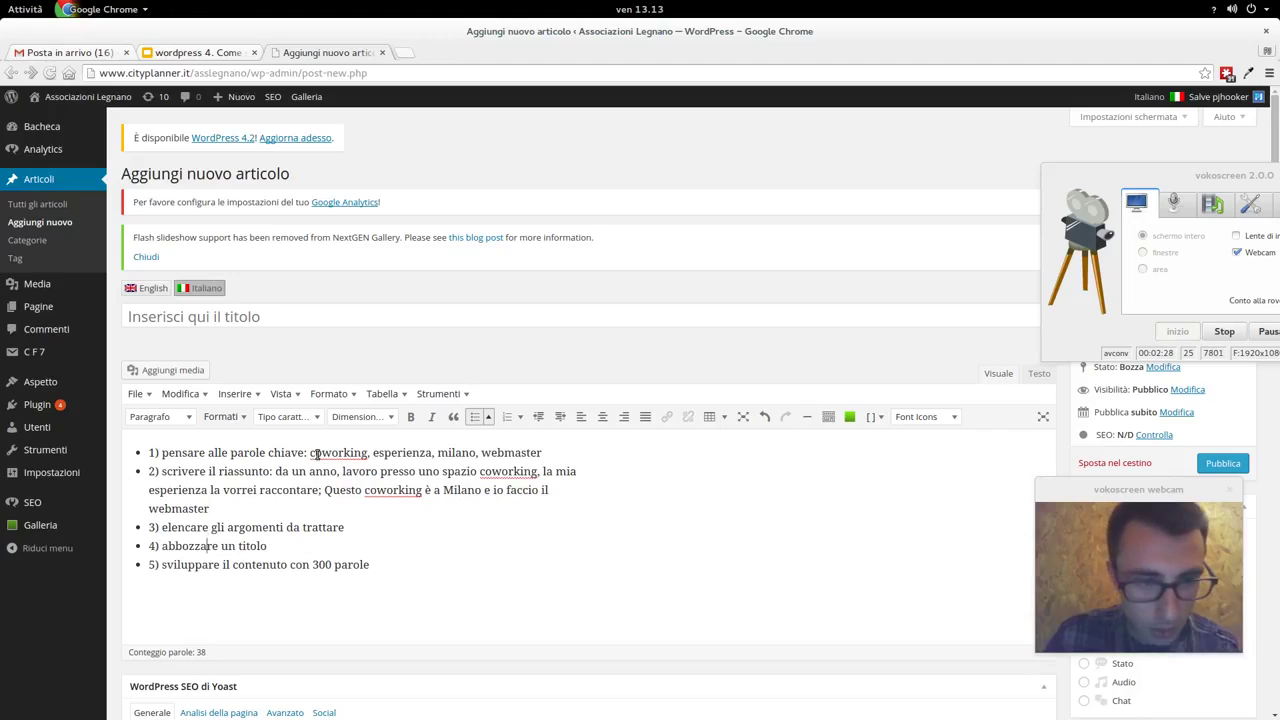
key(End)
text(: )
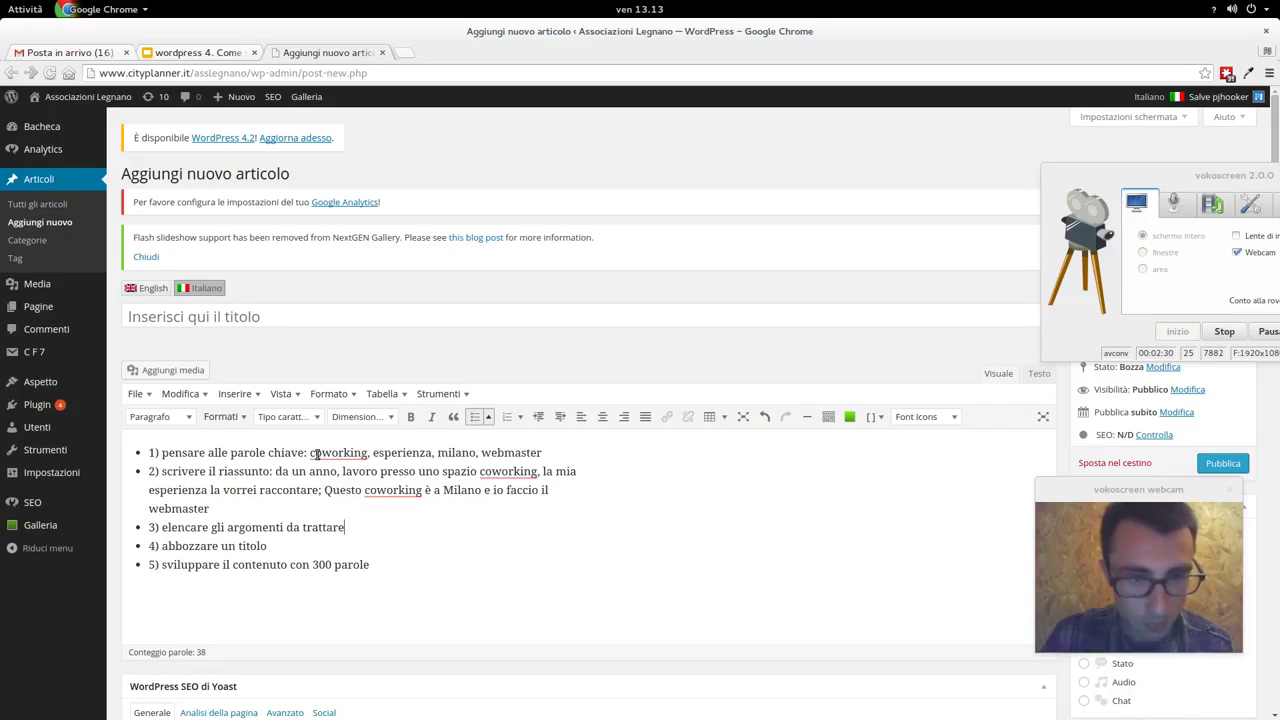
text(cosa è un)
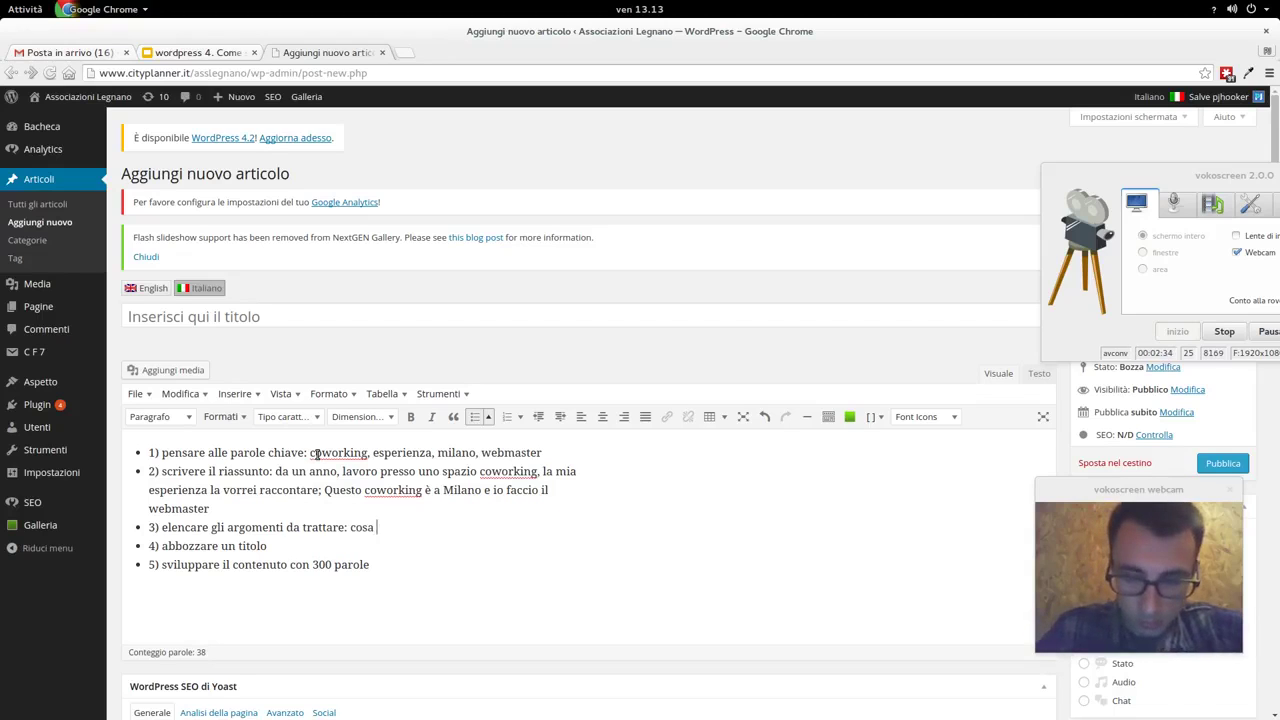
text( cow)
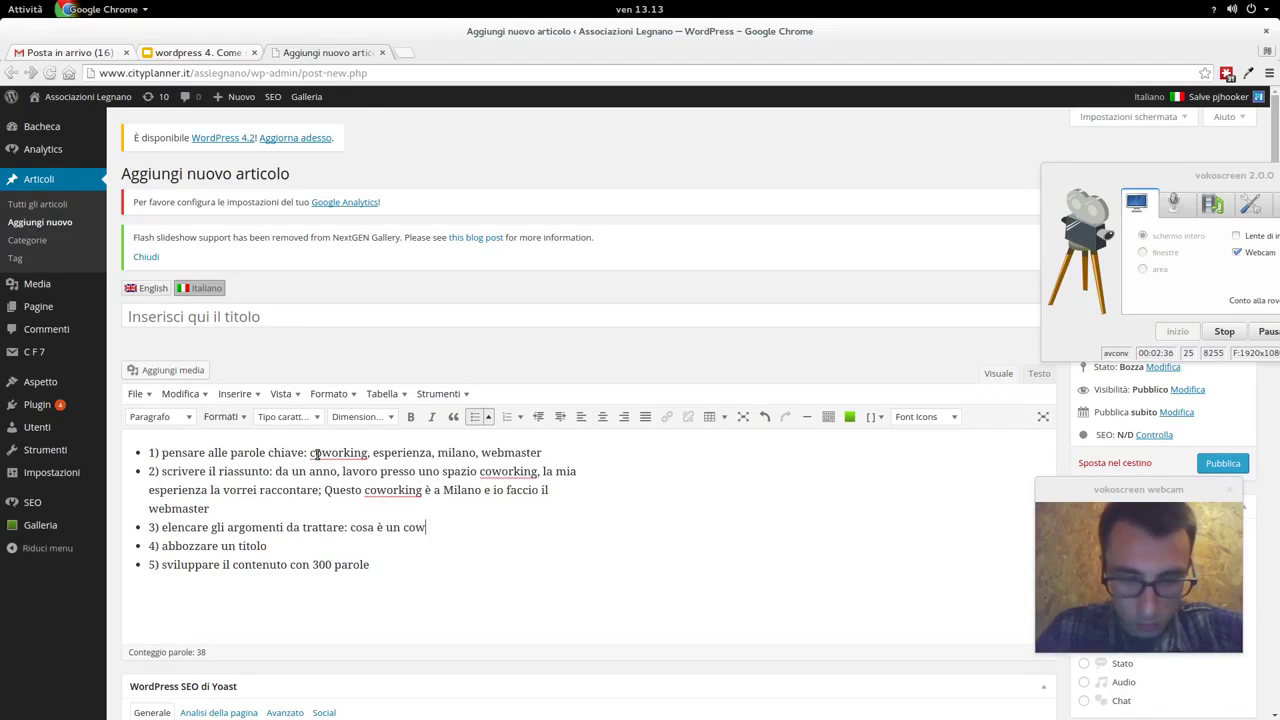
text(orking)
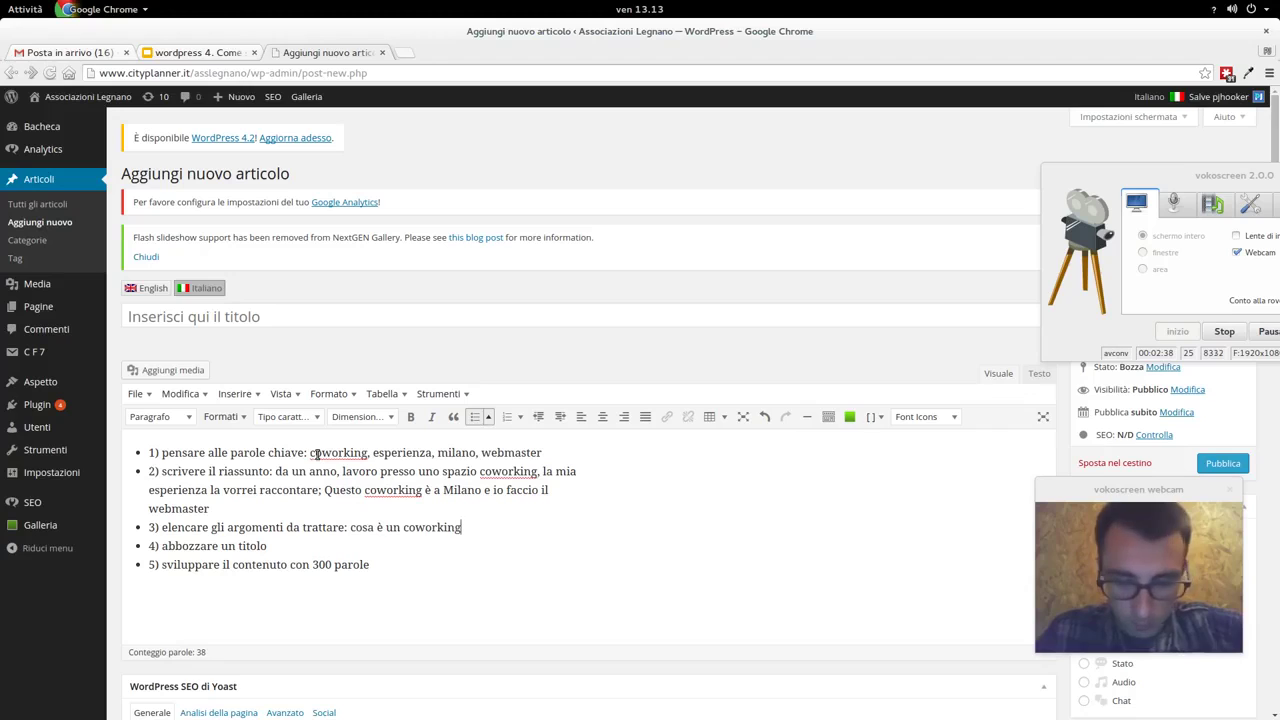
text(;)
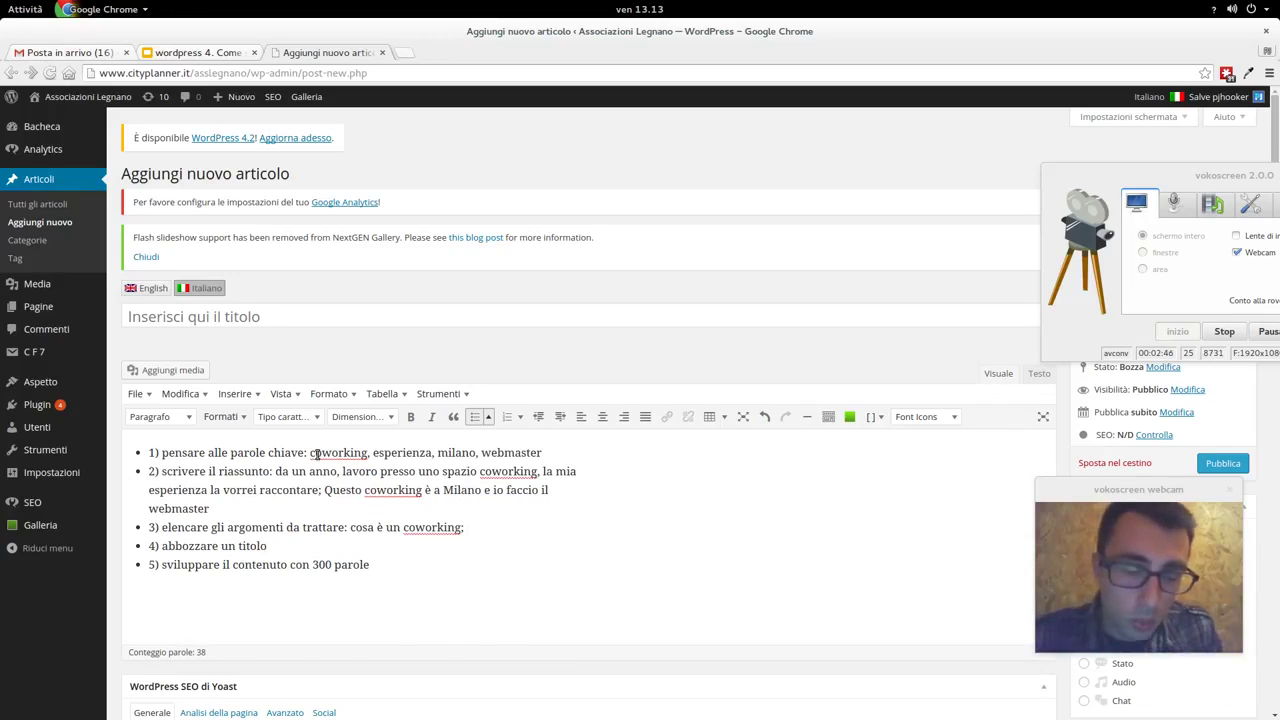
- Continue the topics in outline point 3 with "questa è la mia esperienza; invito a visitare questo spazio."
text(ques)
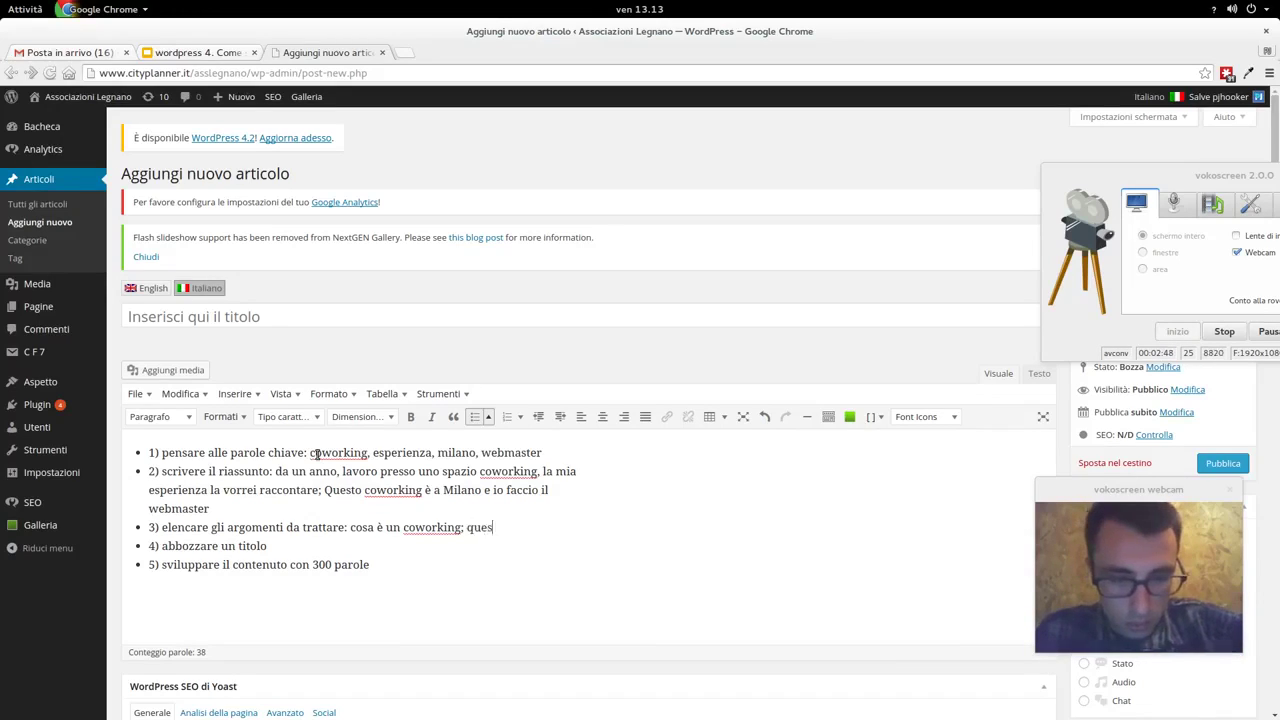
text(ta è la mia )
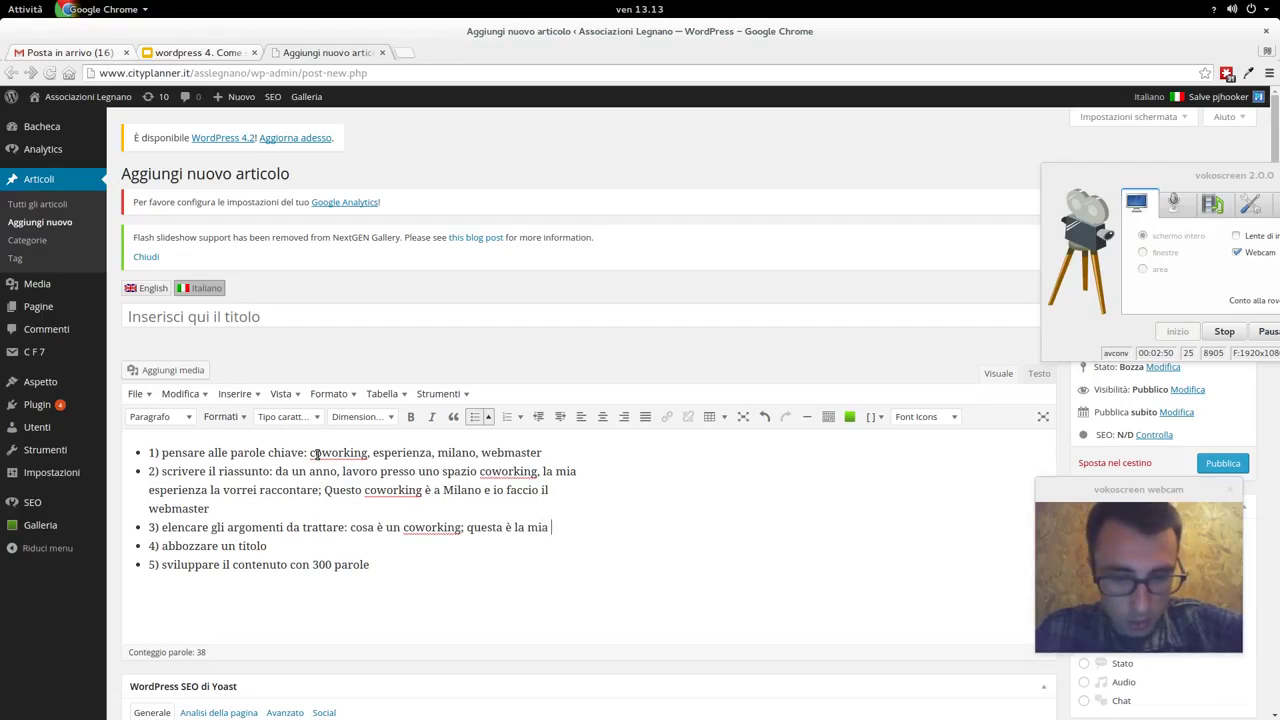
text(esperienza)
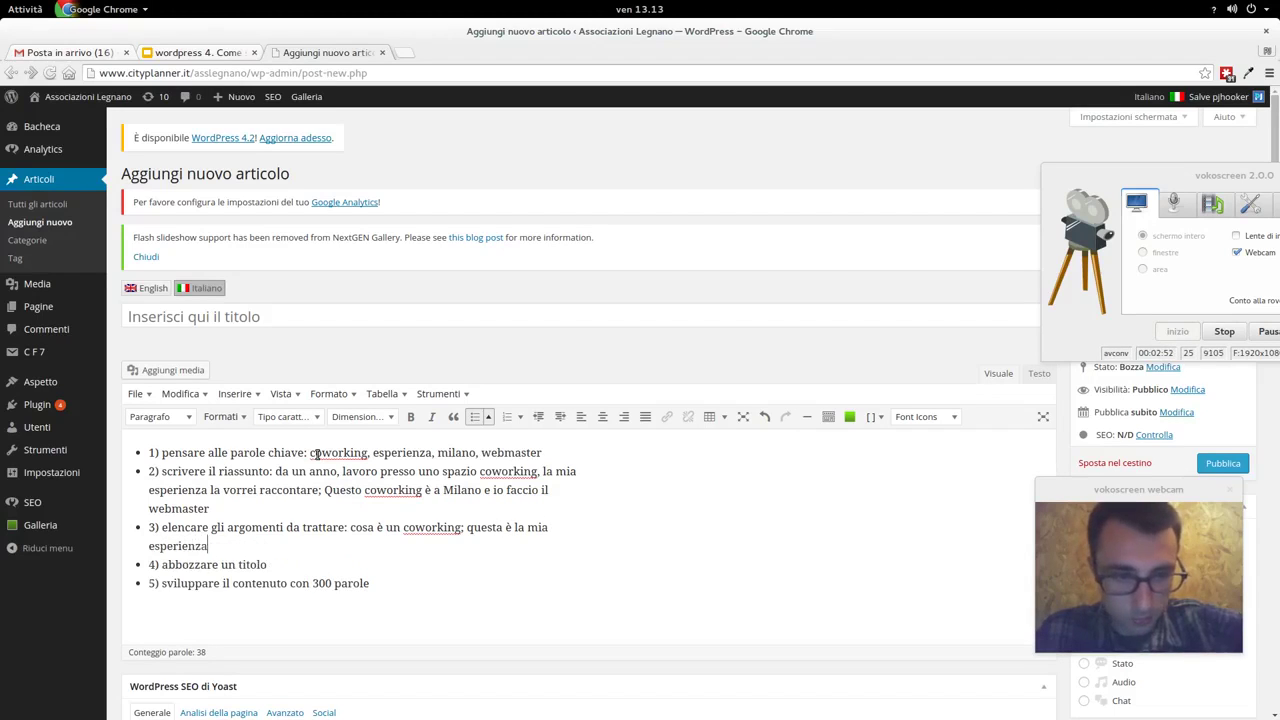
text(; invit)
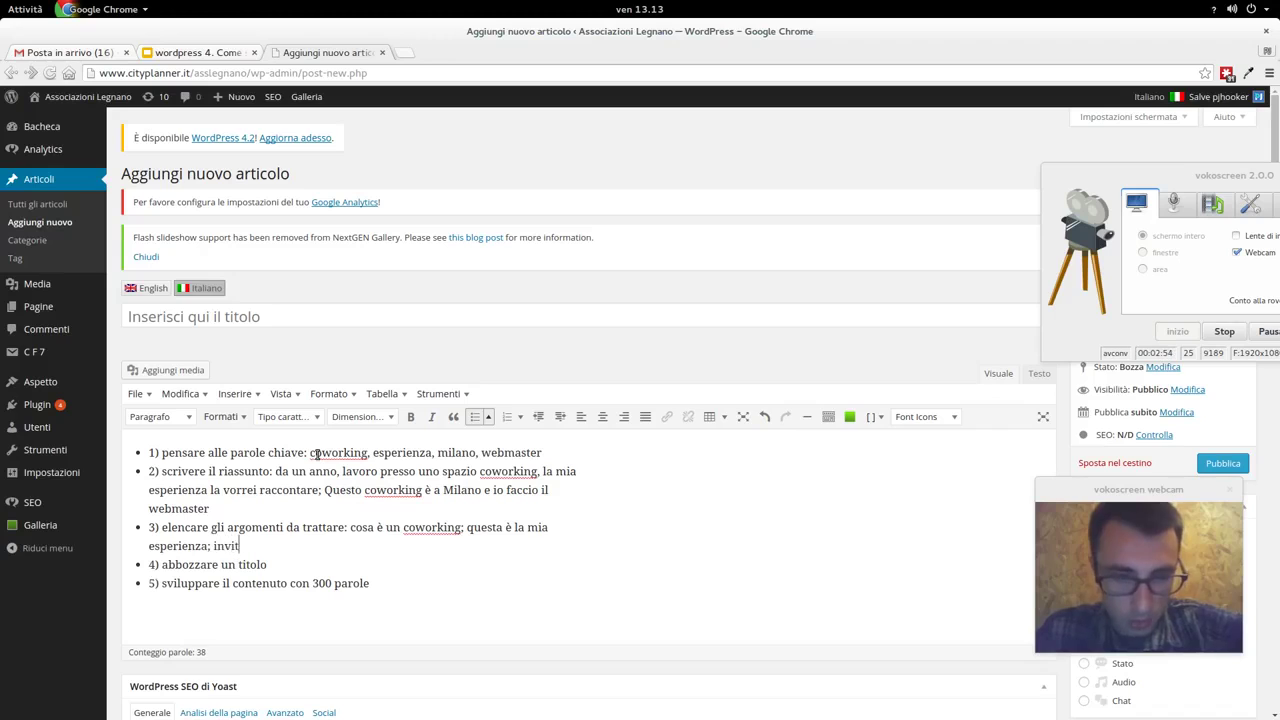
text(o a )
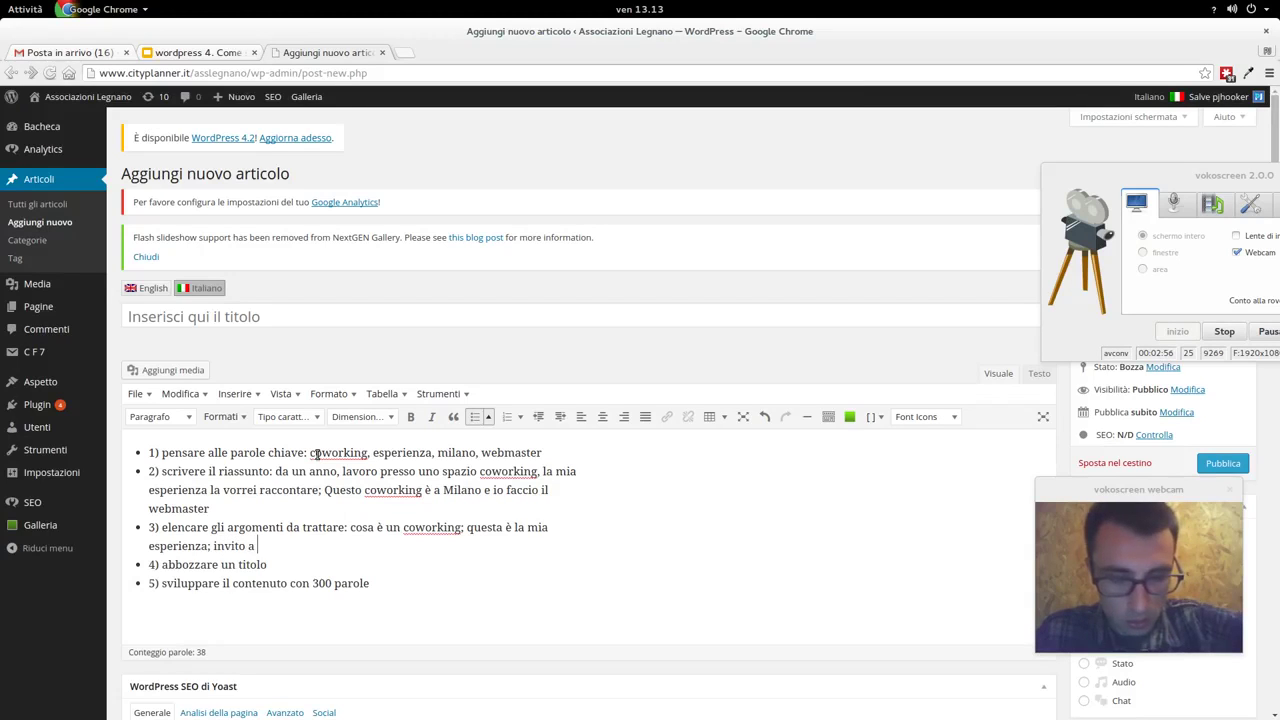
text(visita)
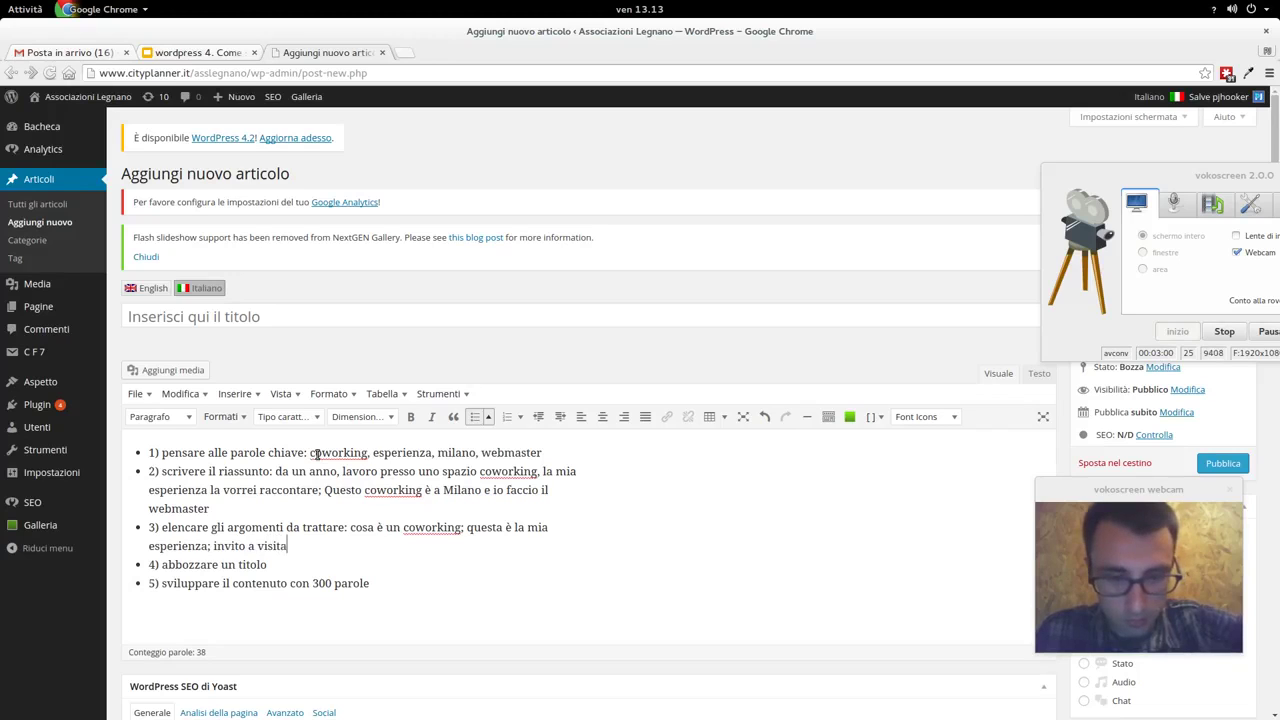
text(re questo spazio)
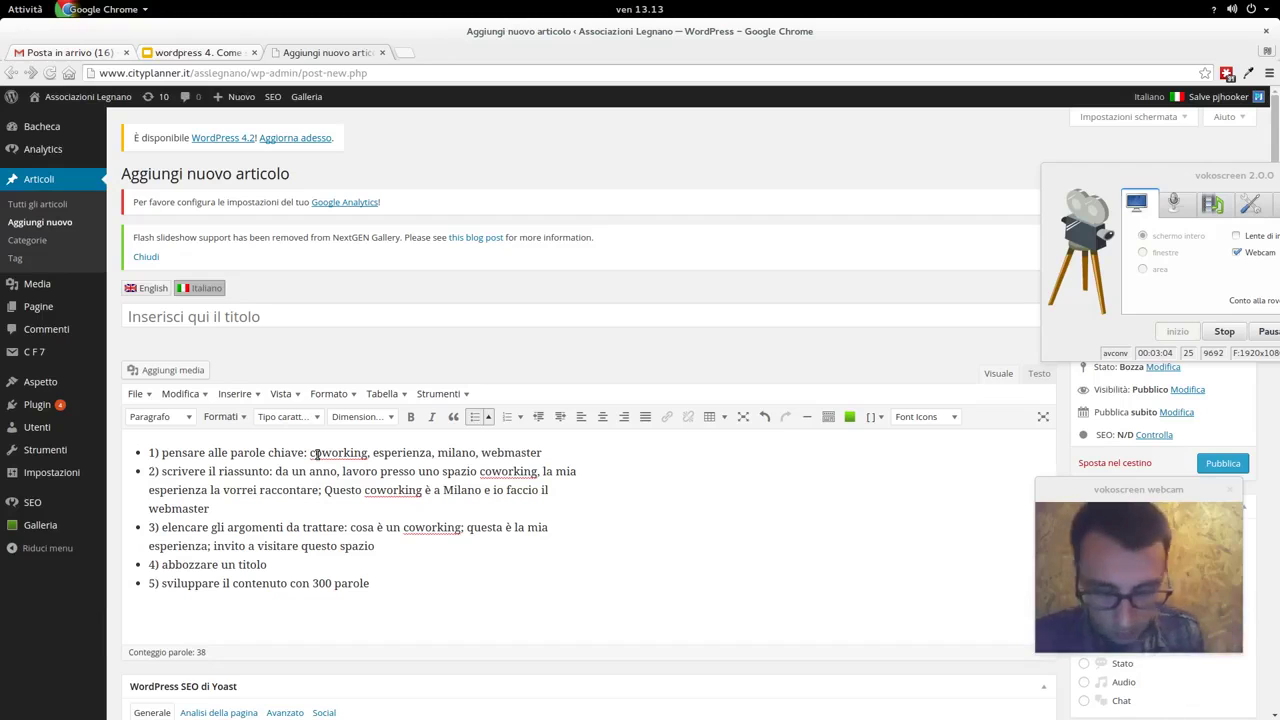
text(.)
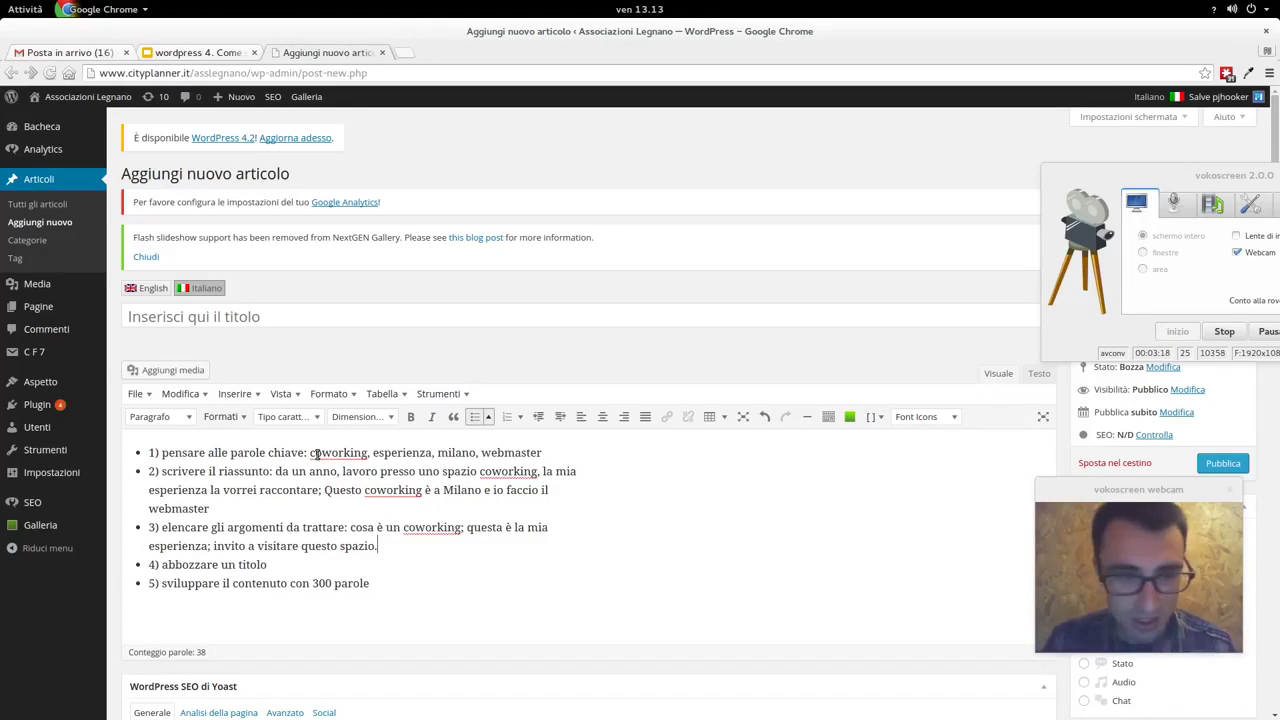
- Append to outline point 4 the draft title ": Al coworking, la mia esperienza da webmaster", correcting any misspelling
key(Down)
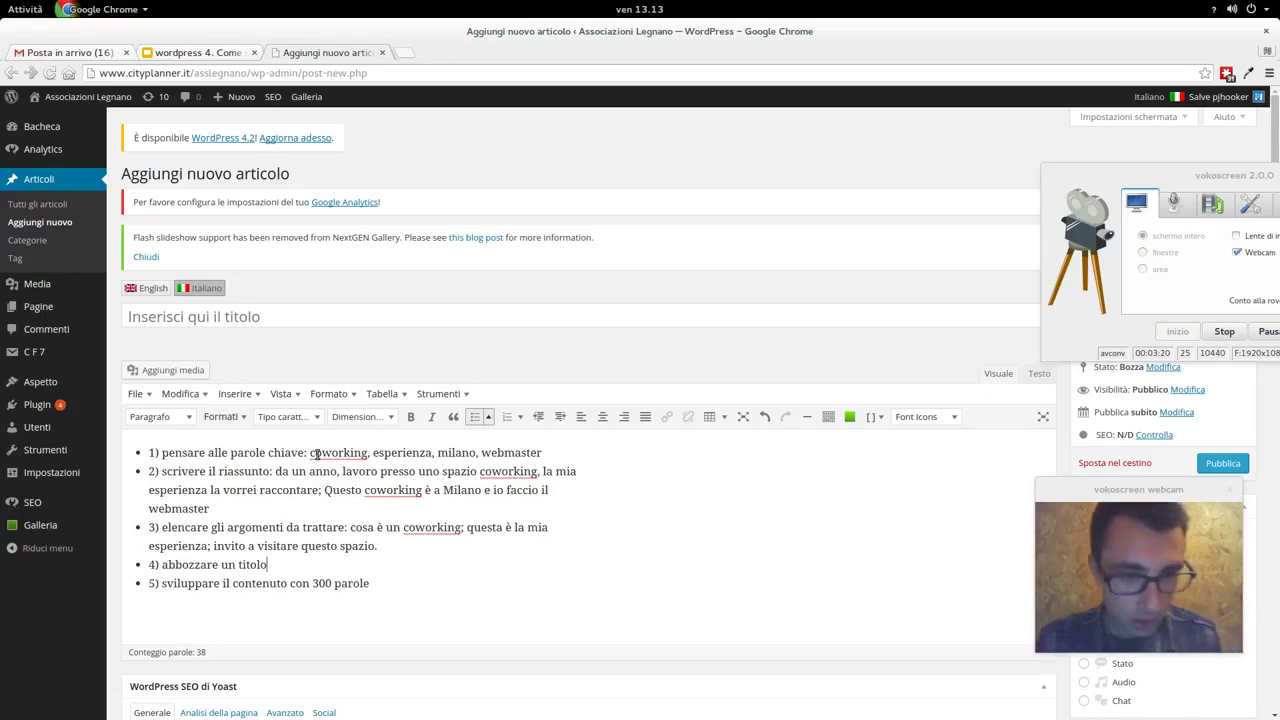
text(;)
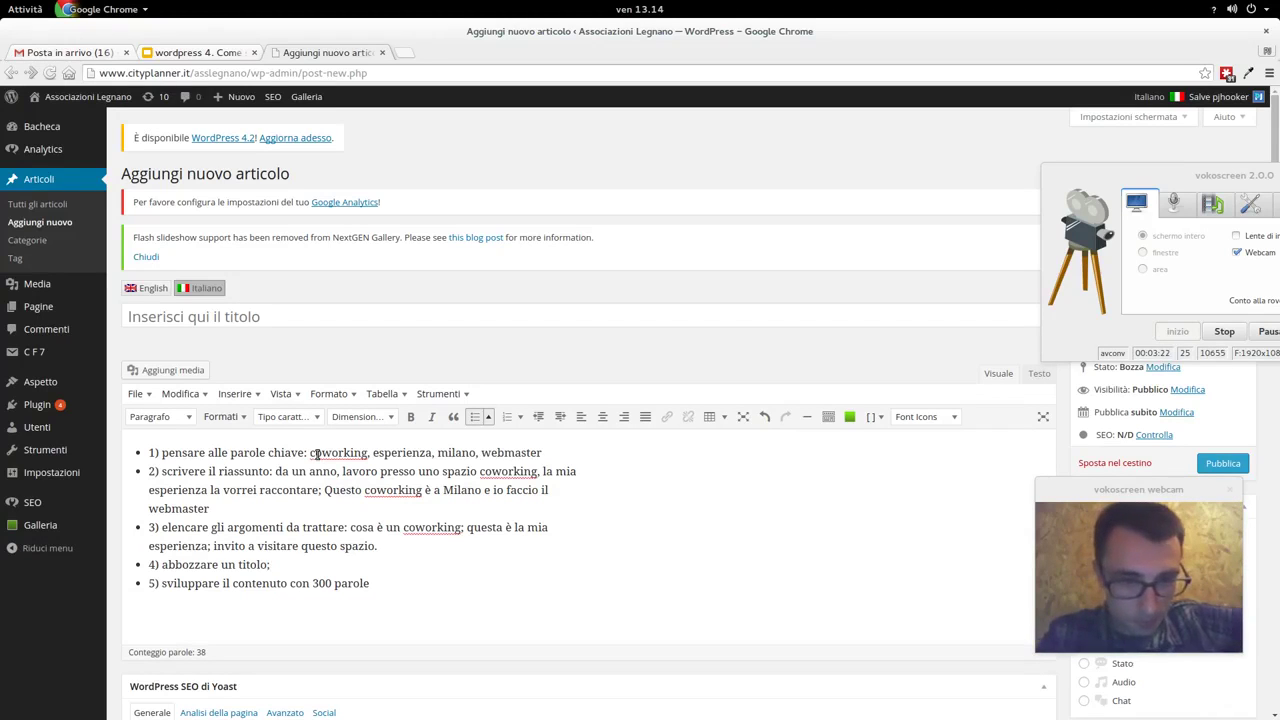
key(BackSpace)
text(:)
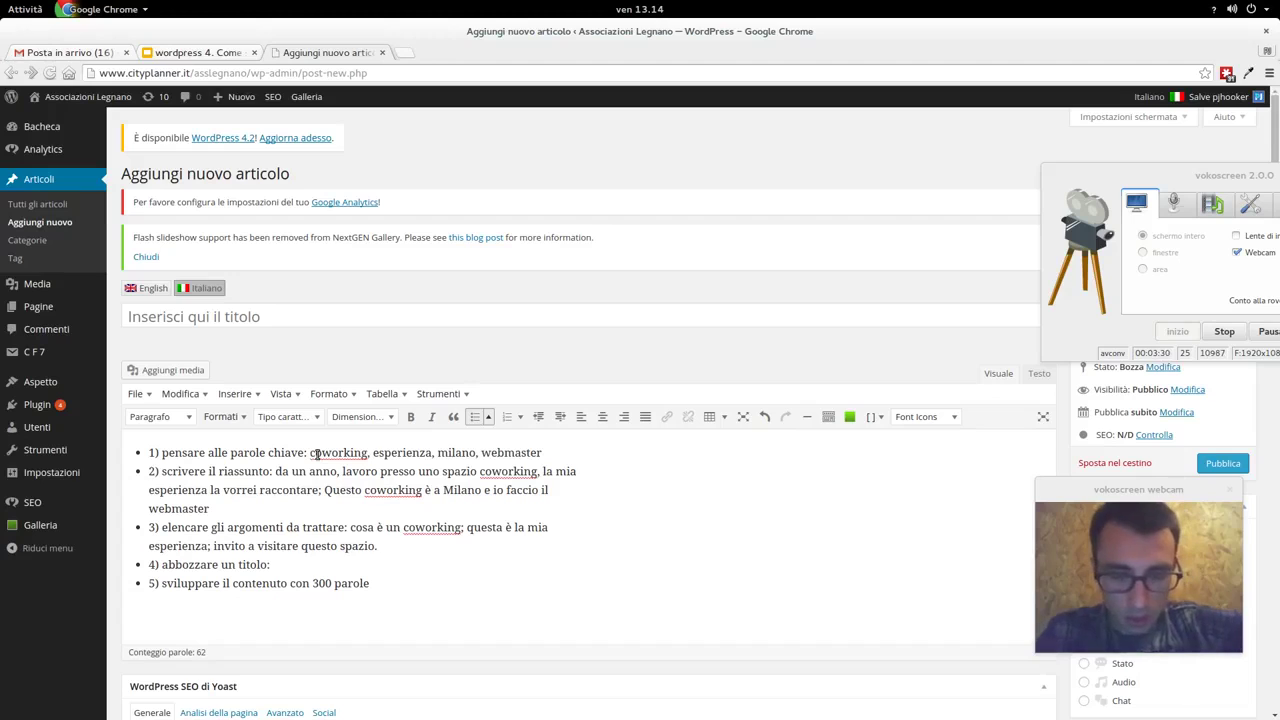
text(Al cow)
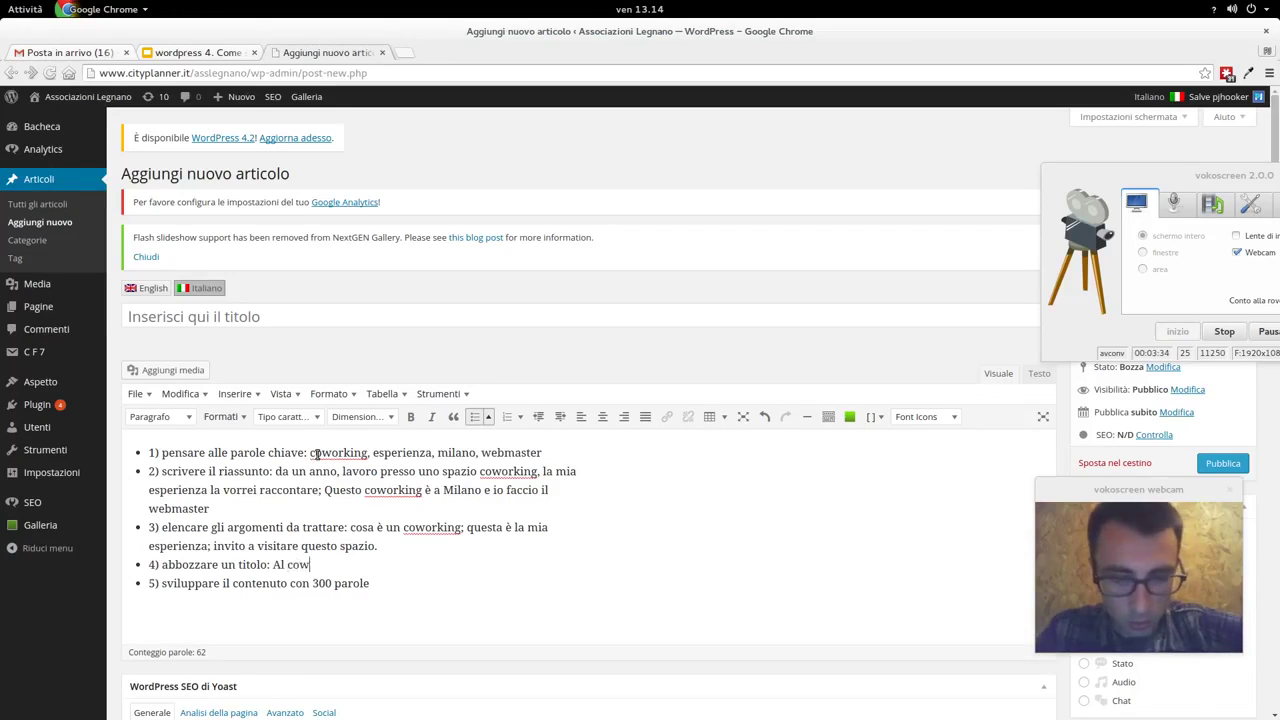
text(orking, la mia esperie)
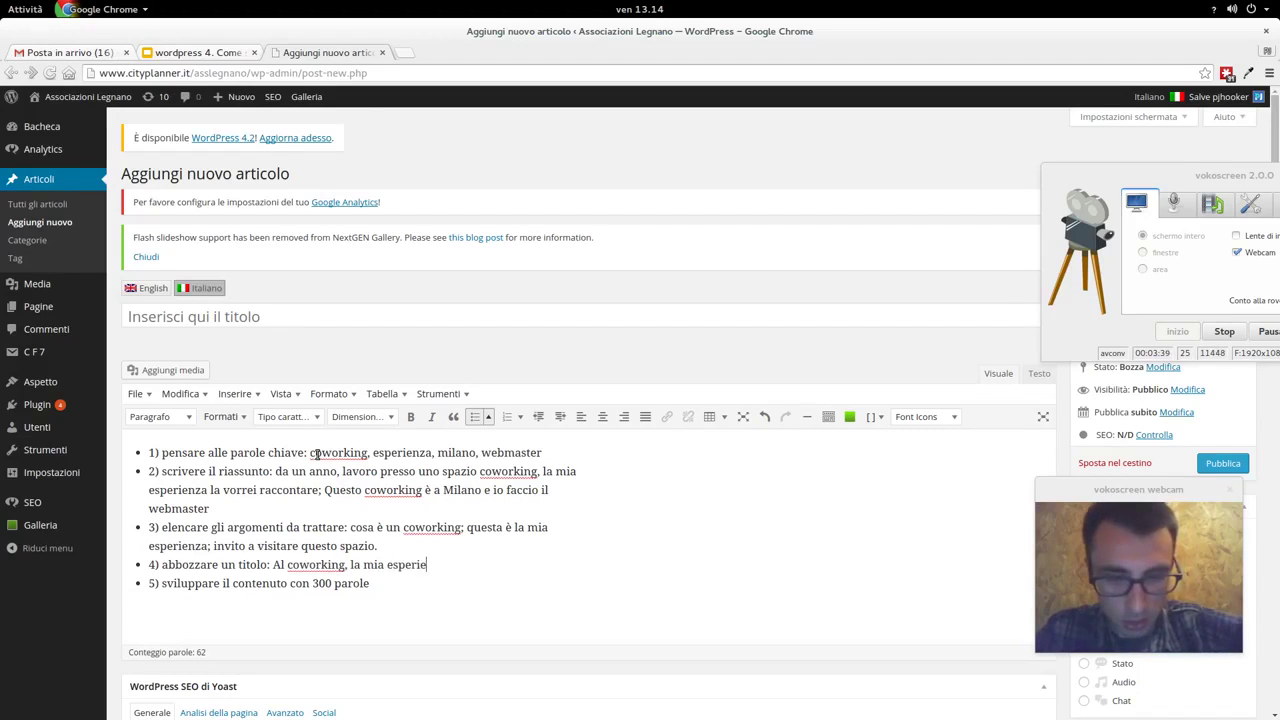
key(BackSpace)
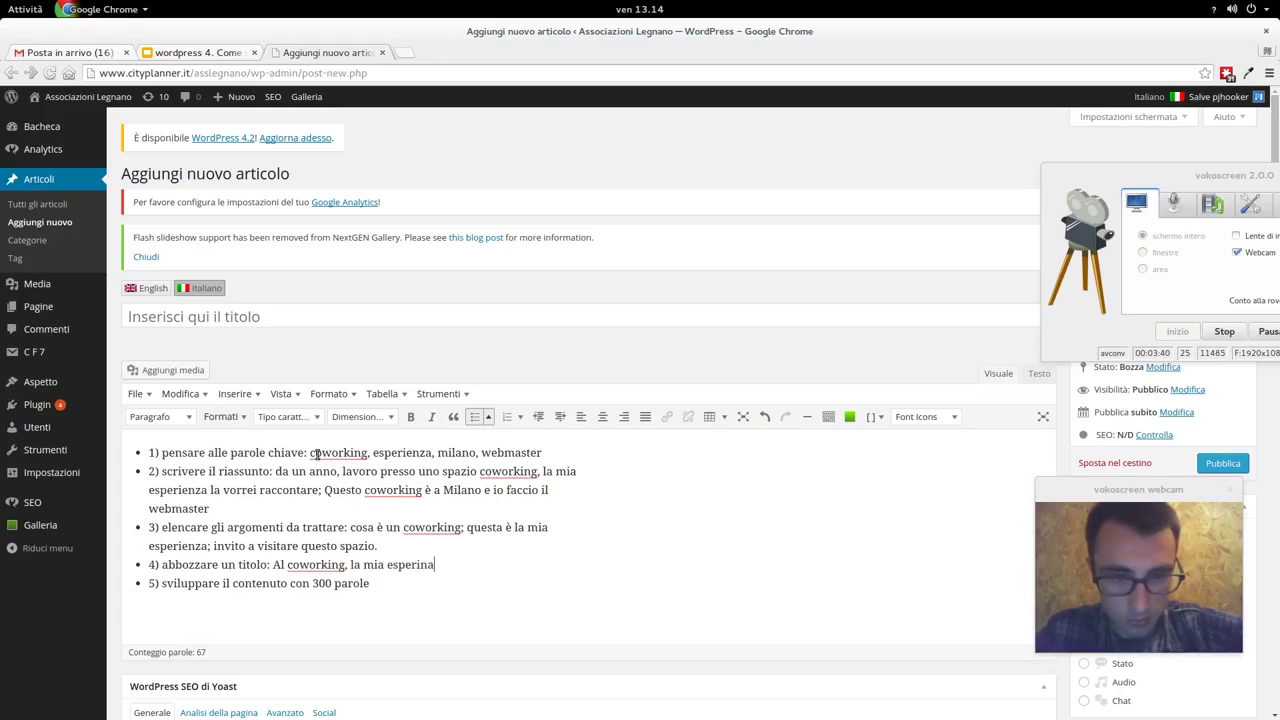
text(nza da webmaster)
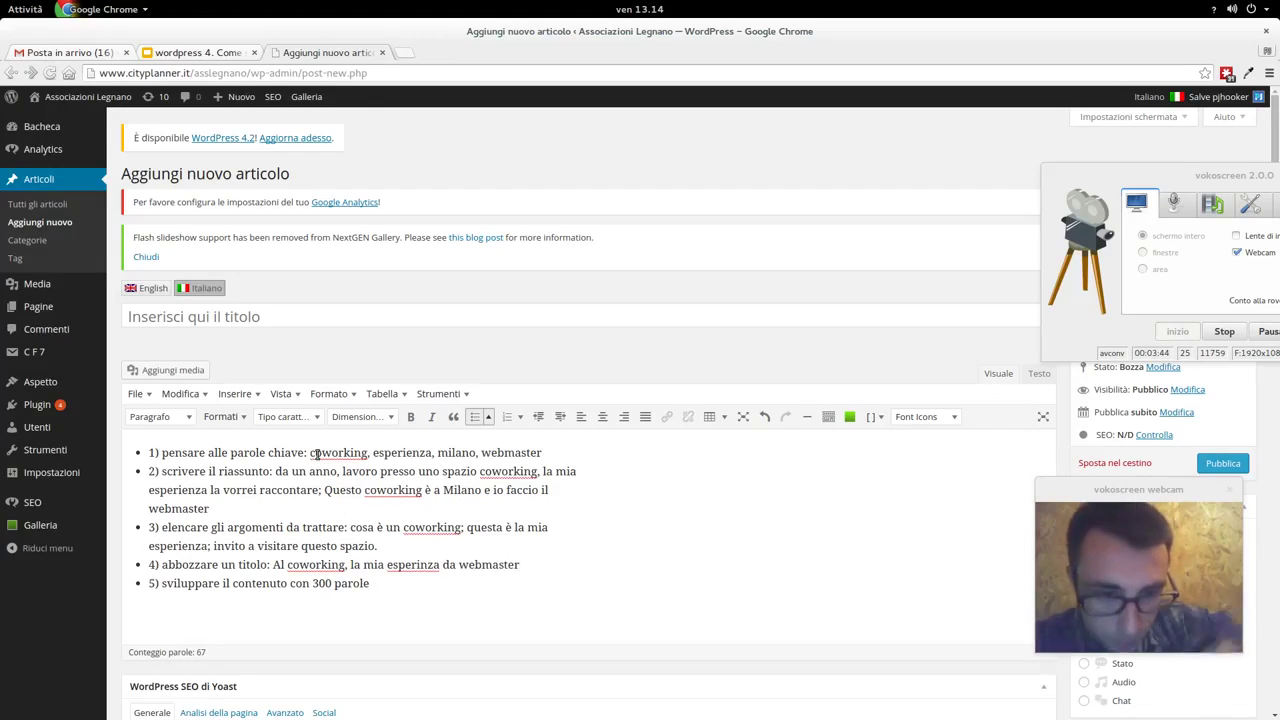
key(Left)
key(Left)
key(Left)
key(Left)
key(Left)
key(Left)
key(Left)
key(Left)
key(Left)
key(Left)
key(Left)
key(Left)
key(Left)
key(Left)
key(Left)
key(Left)
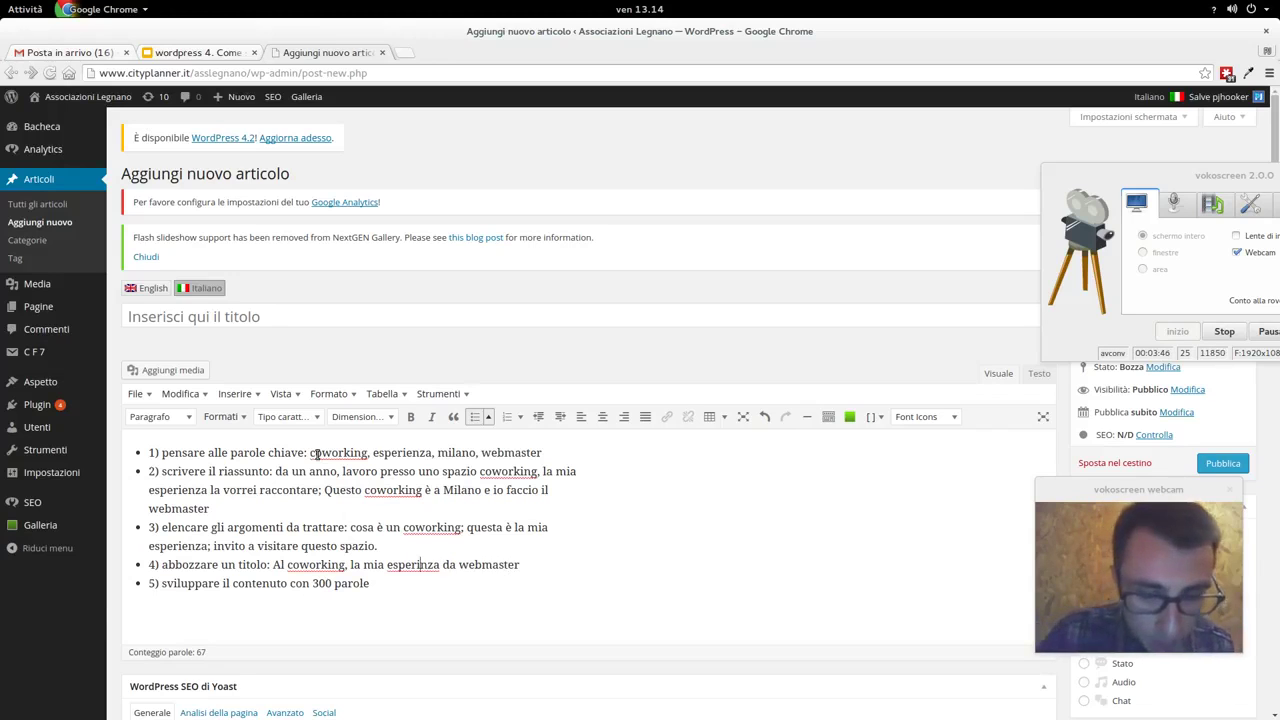
text(e)
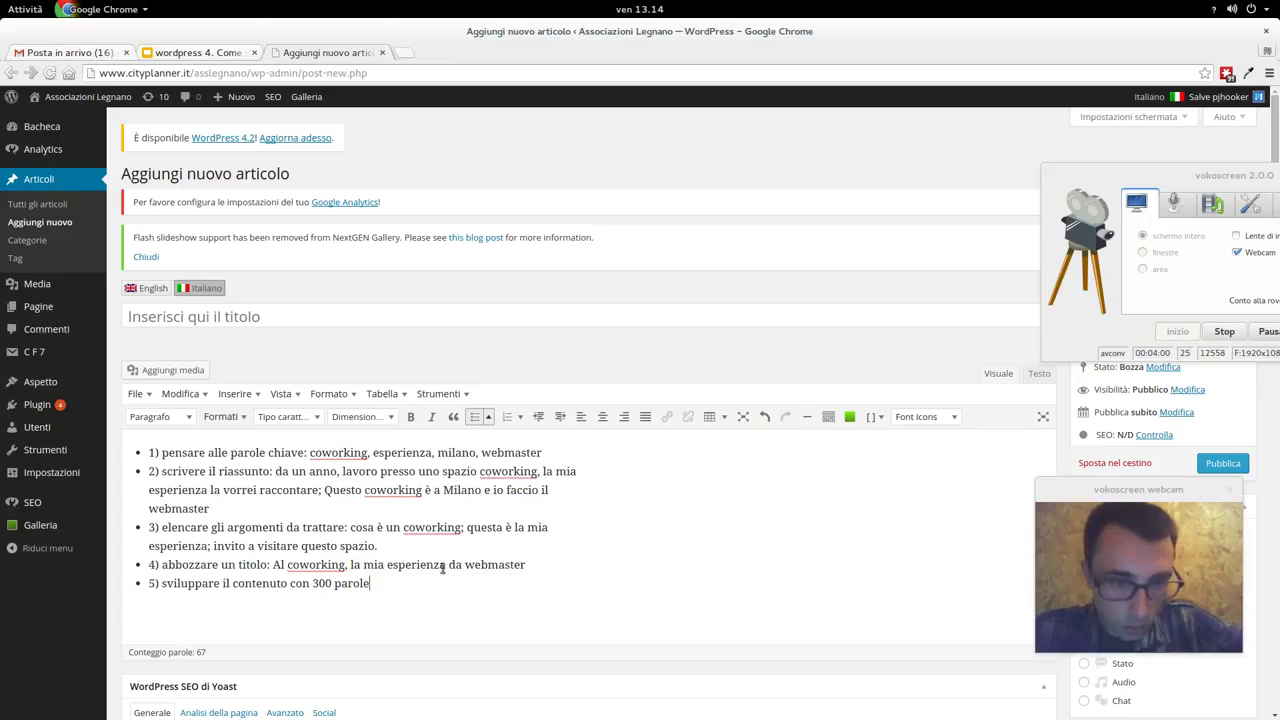
- Move the draft title "Al coworking, la mia esperienza da webmaster" from outline point 4 into the post's title field
drag(531, 568, 277, 565)
key(ctrl+x)
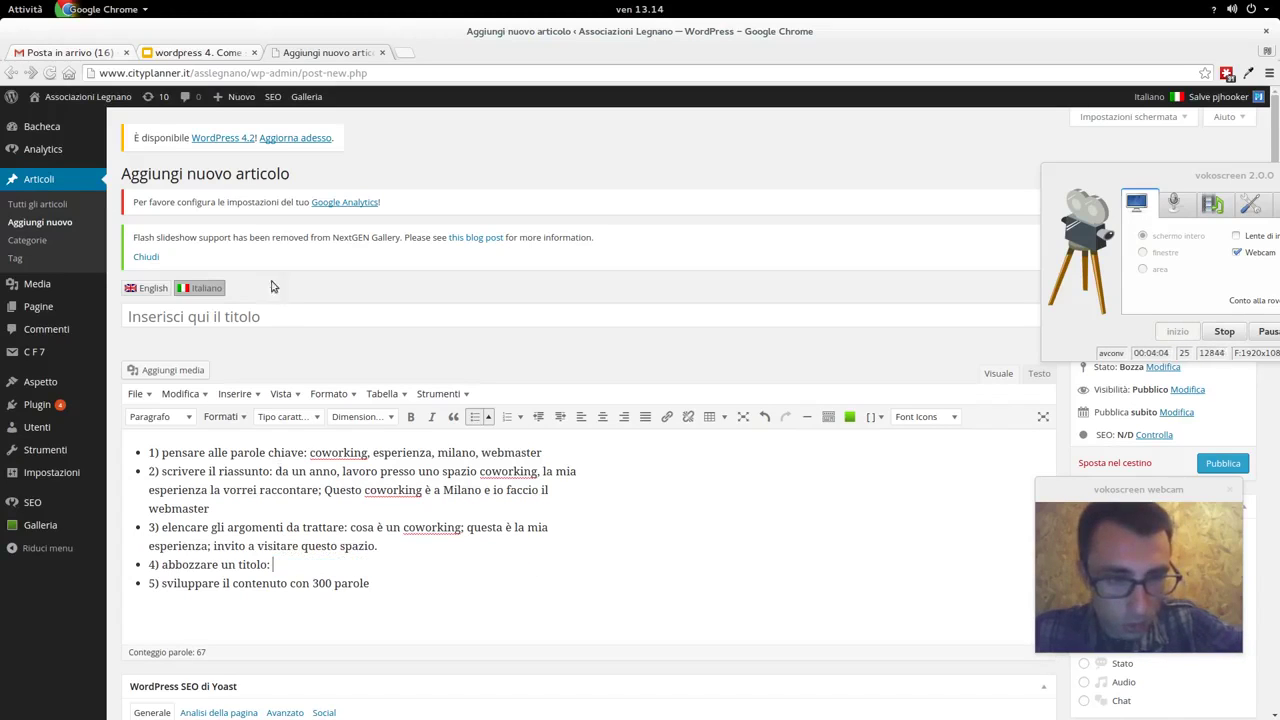
click(273, 316)
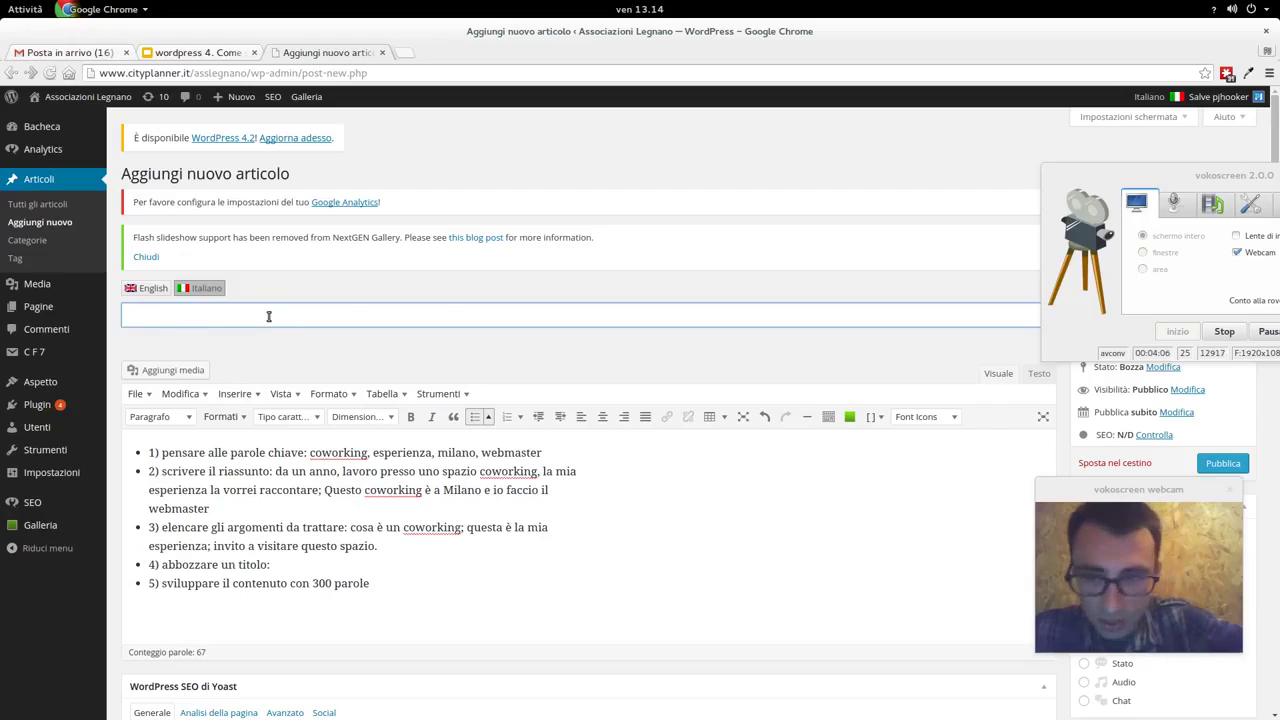
key(ctrl+v)
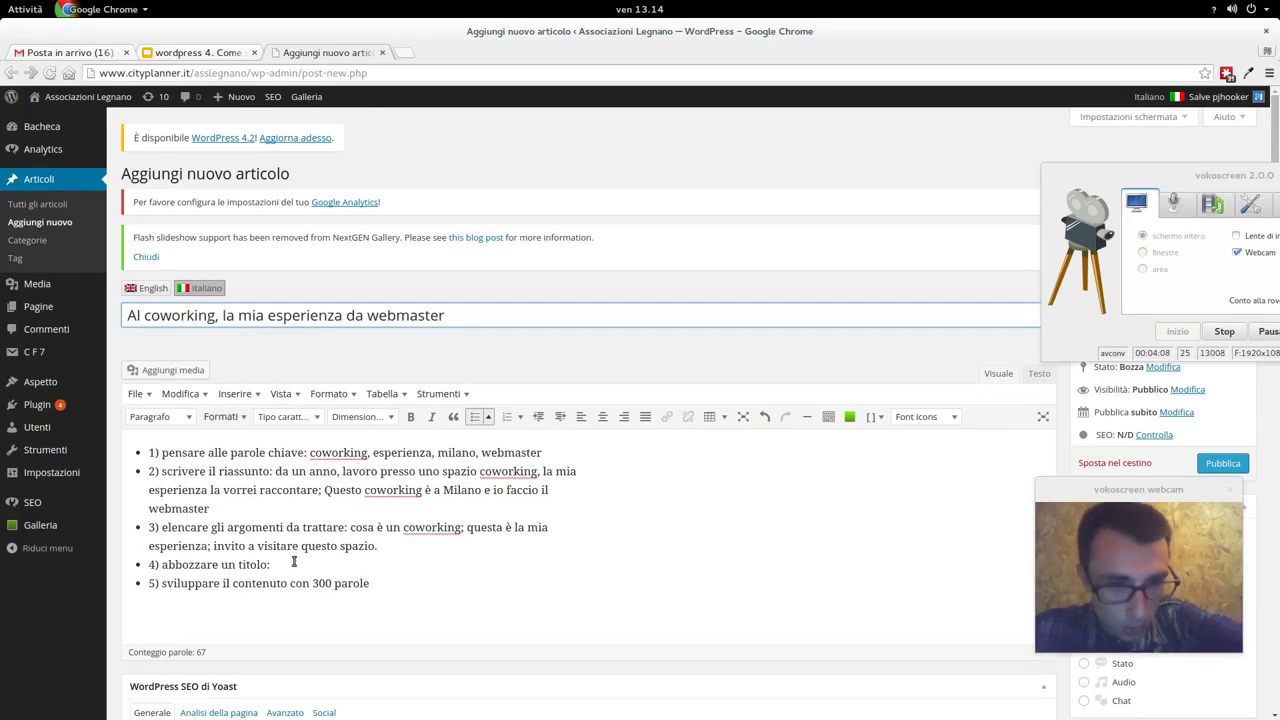
- Delete outline point 4 and remove the label "3) elencare gli argomenti da trattare:" in front of the topics
drag(294, 561, 149, 564)
key(BackSpace)
key(BackSpace)
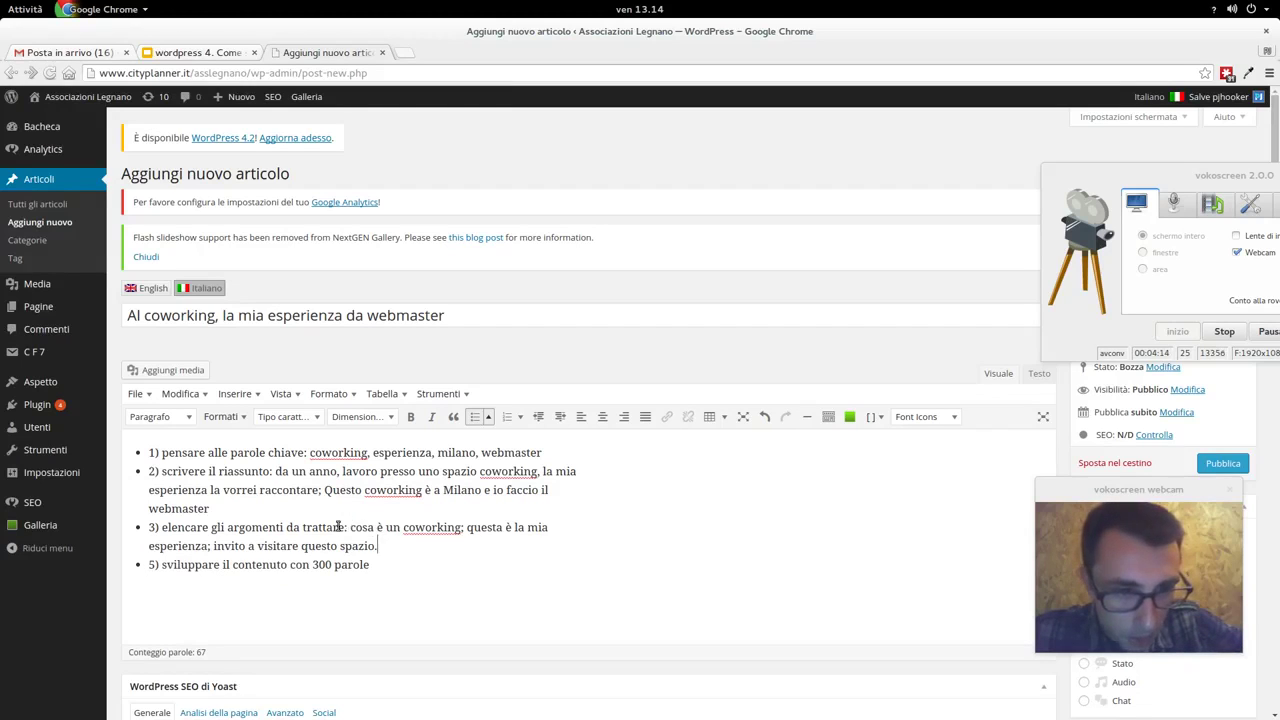
drag(352, 527, 141, 530)
key(BackSpace)
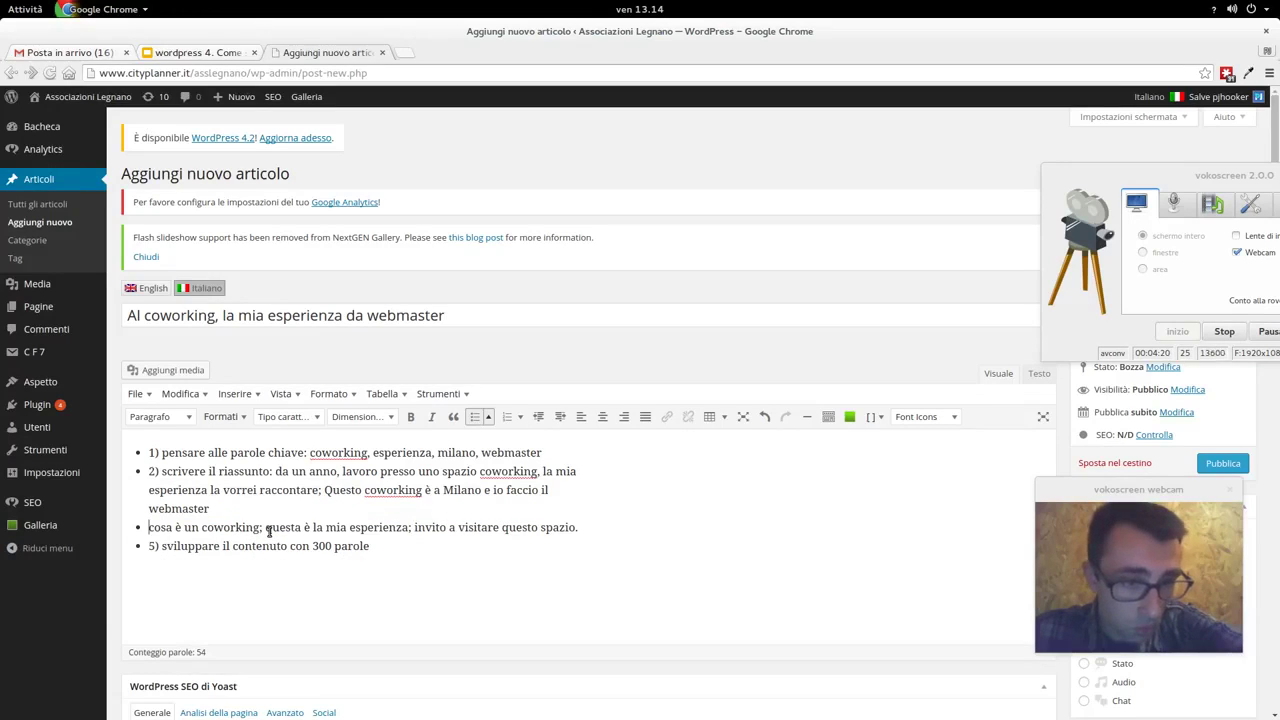
- Insert an empty bullet above the topics line and remove the bullet formatting from that line
key(Return)
key(BackSpace)
key(BackSpace)
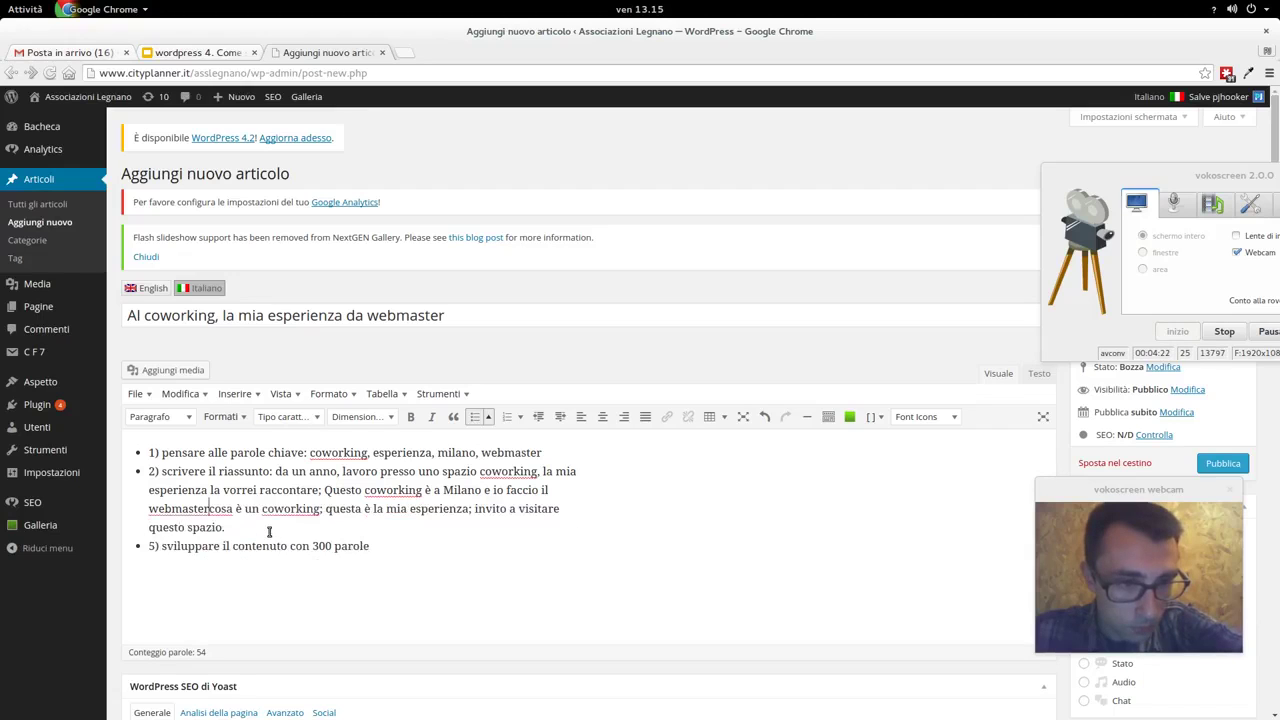
key(Return)
key(Return)
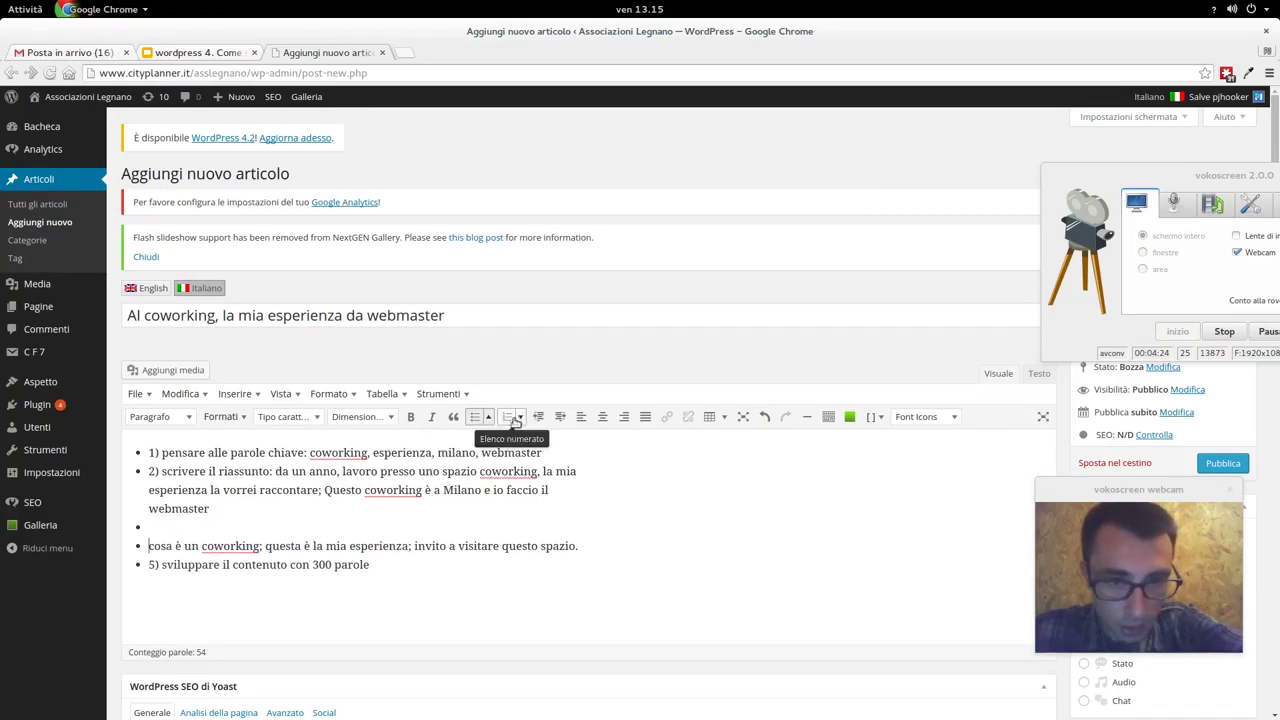
click(469, 419)
- Split the topics into three separate paragraphs, removing the semicolons between them and the final period
click(266, 564)
key(BackSpace)
key(BackSpace)
key(Return)
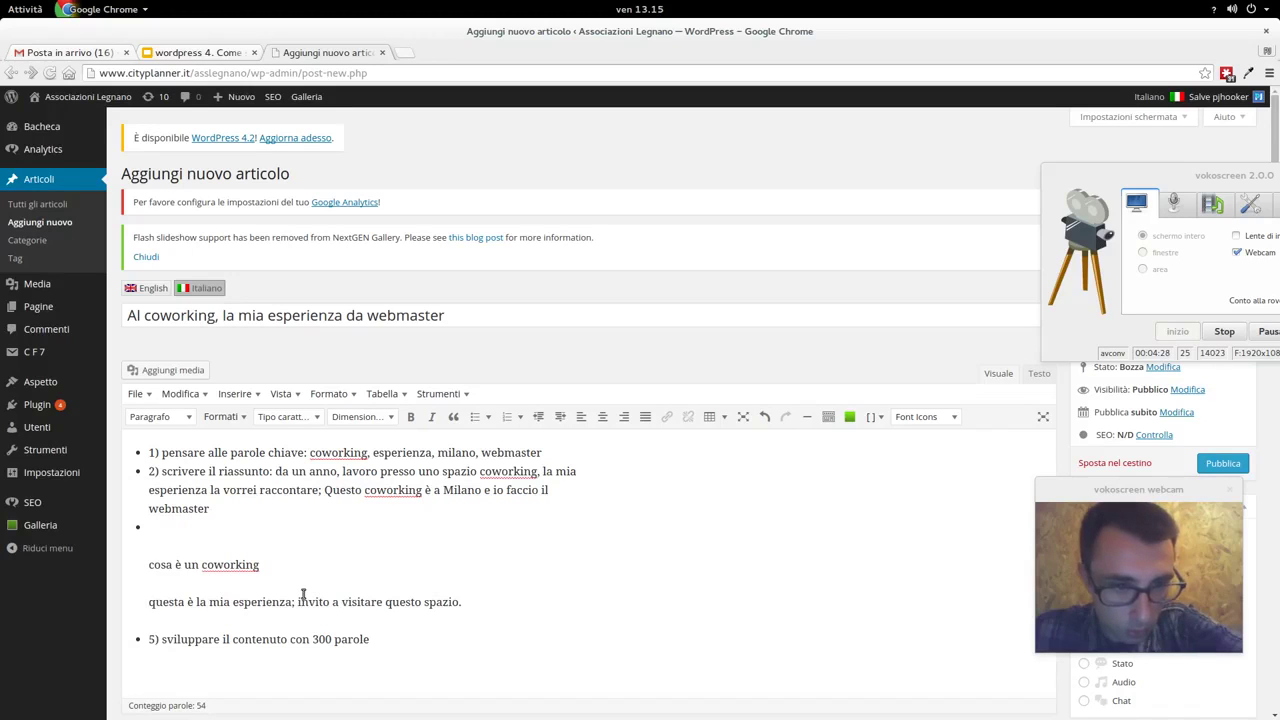
click(299, 601)
key(BackSpace)
key(BackSpace)
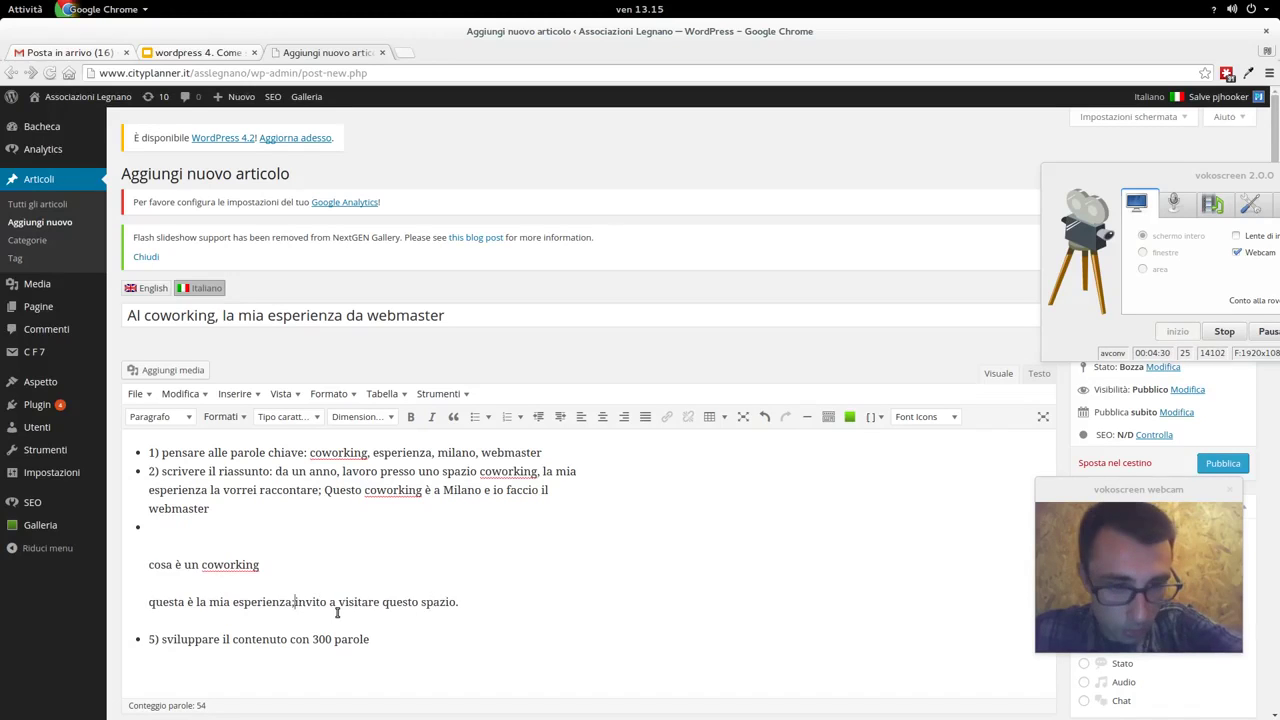
key(Return)
click(335, 607)
key(BackSpace)
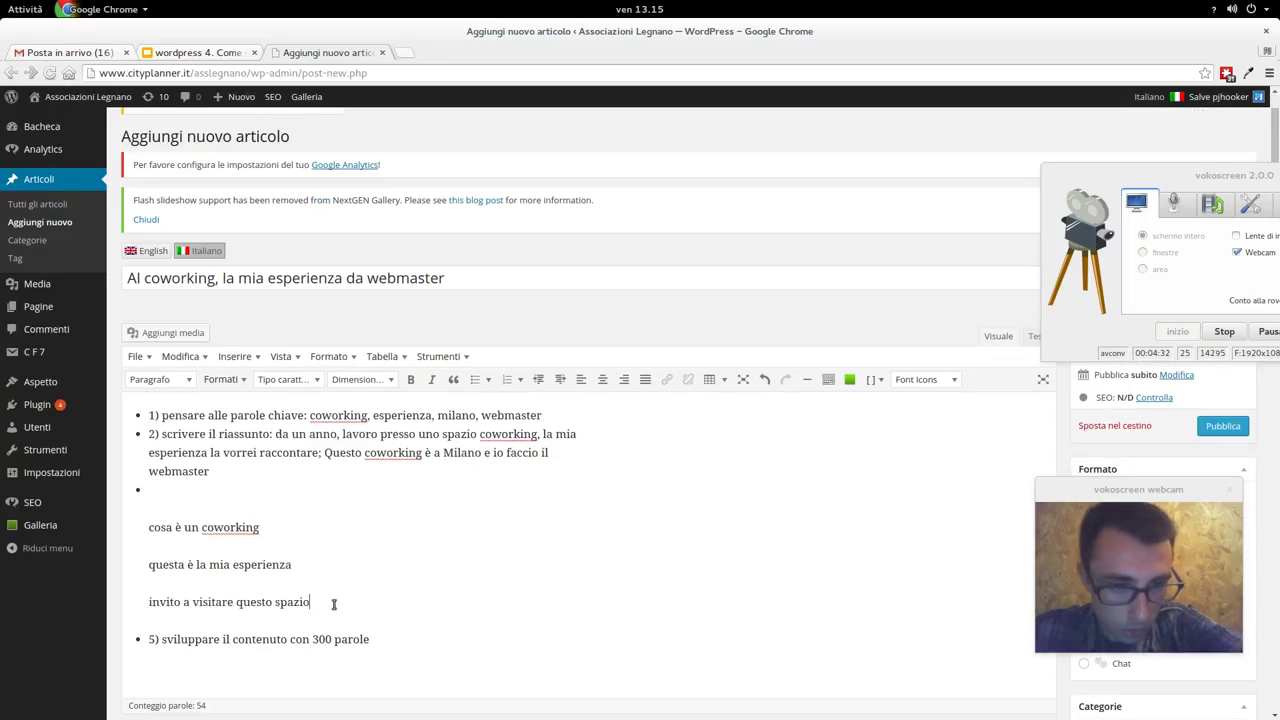
- Format the line "cosa è un coworking" as a Titolo 2 heading
drag(277, 528, 116, 514)
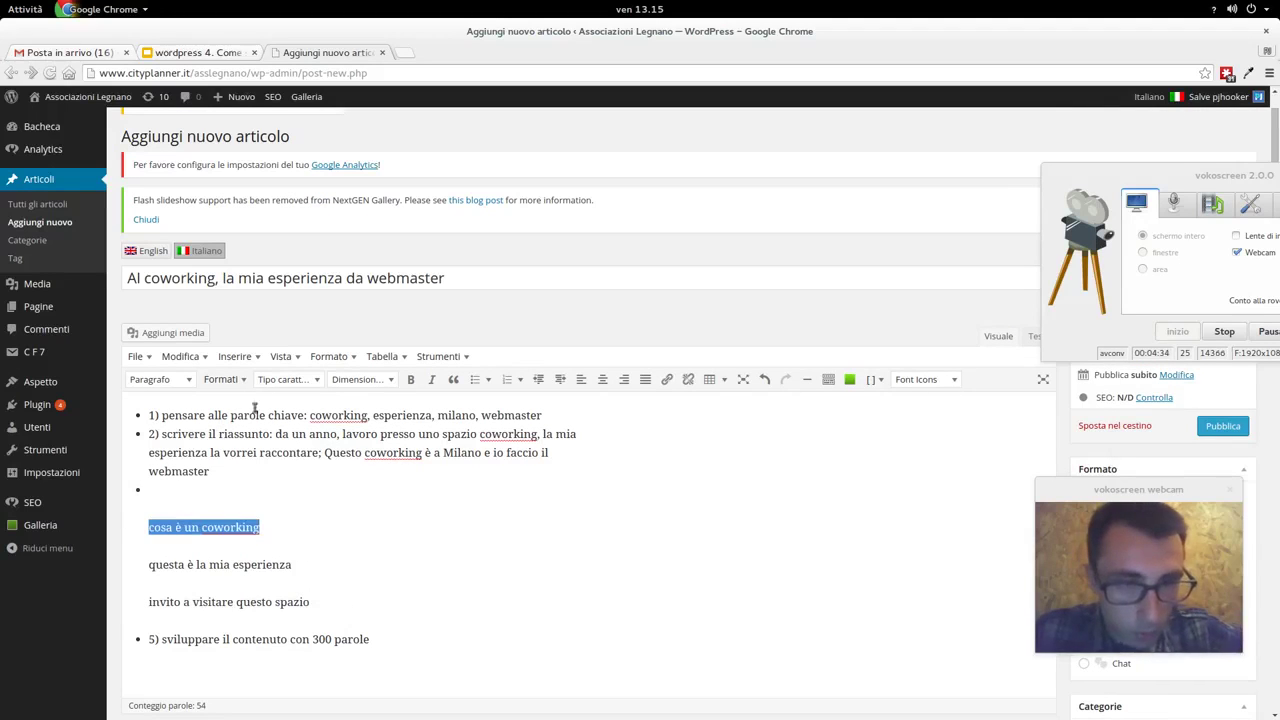
click(329, 357)
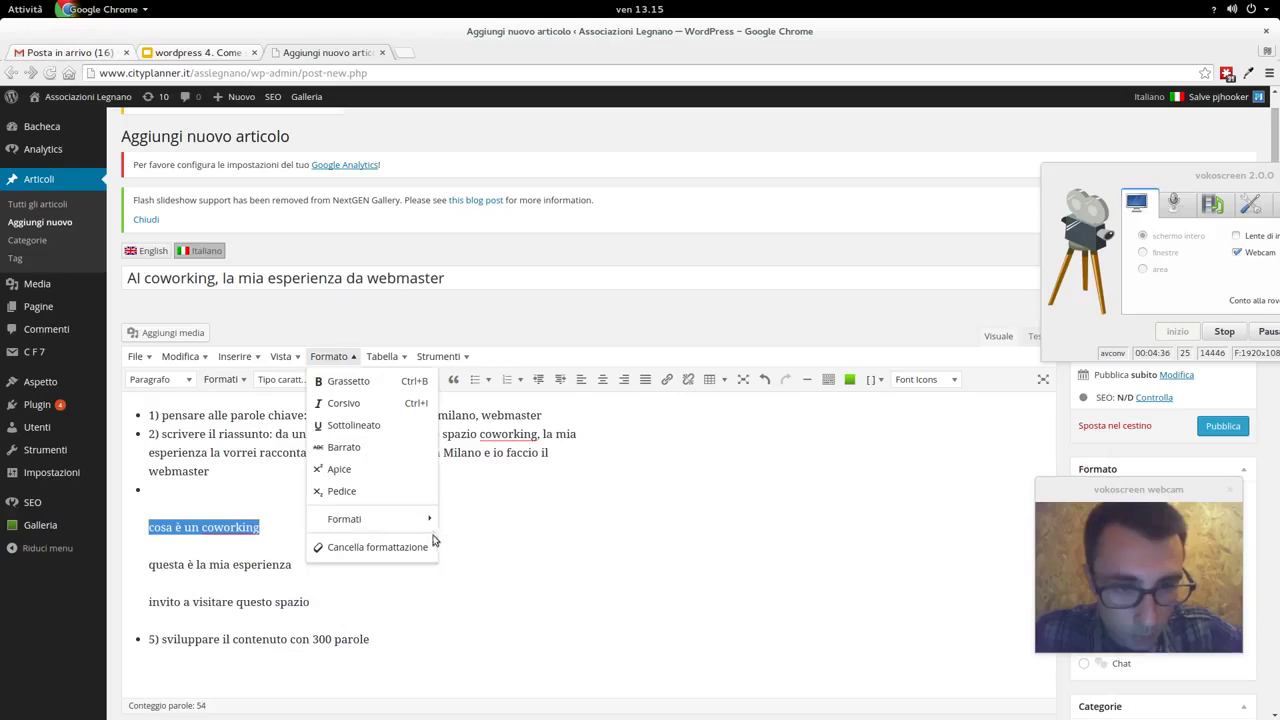
mouse_move(423, 522)
mouse_move(462, 520)
click(620, 559)
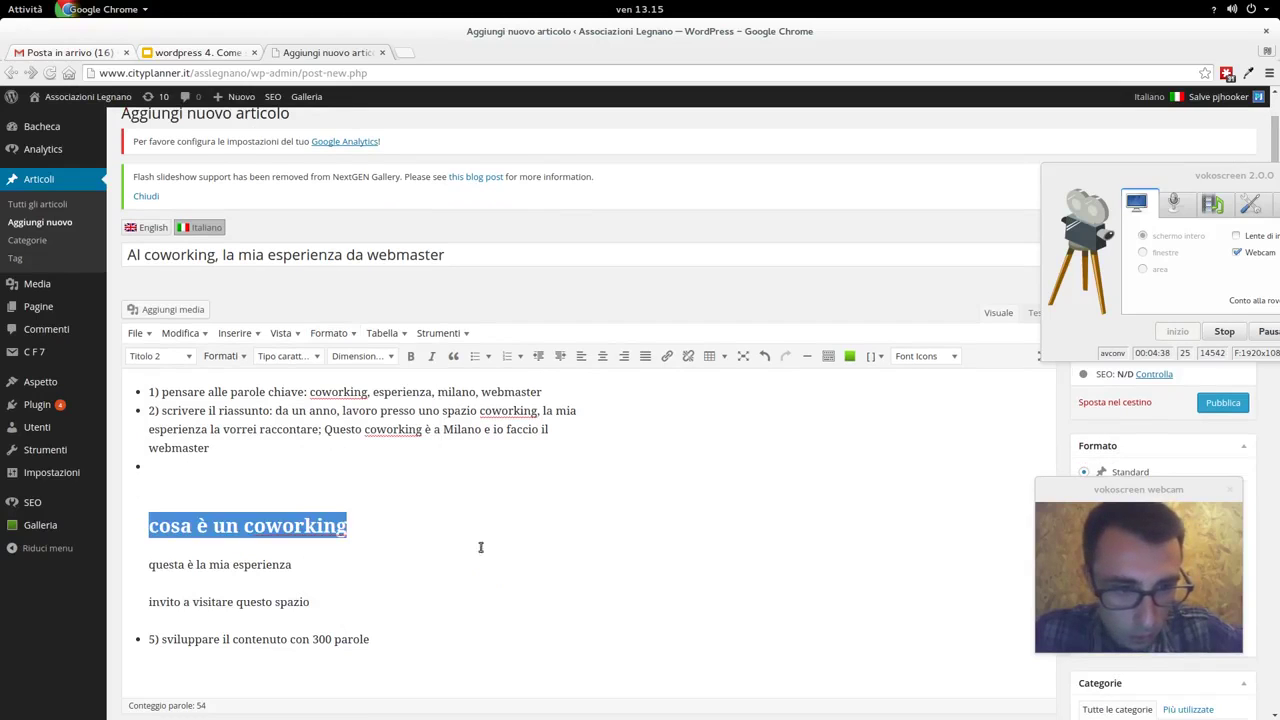
- Format the line "questa è la mia esperienza" as a Titolo 2 heading
drag(296, 565, 132, 567)
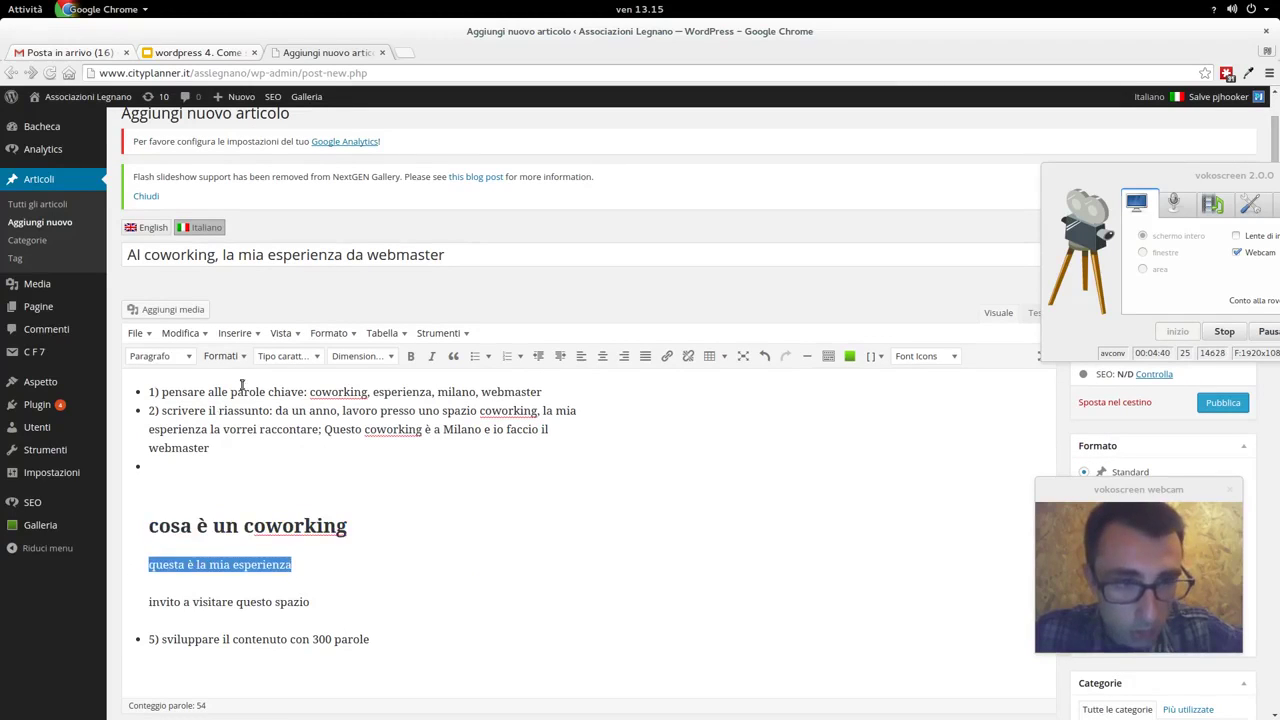
click(329, 333)
mouse_move(383, 497)
mouse_move(458, 496)
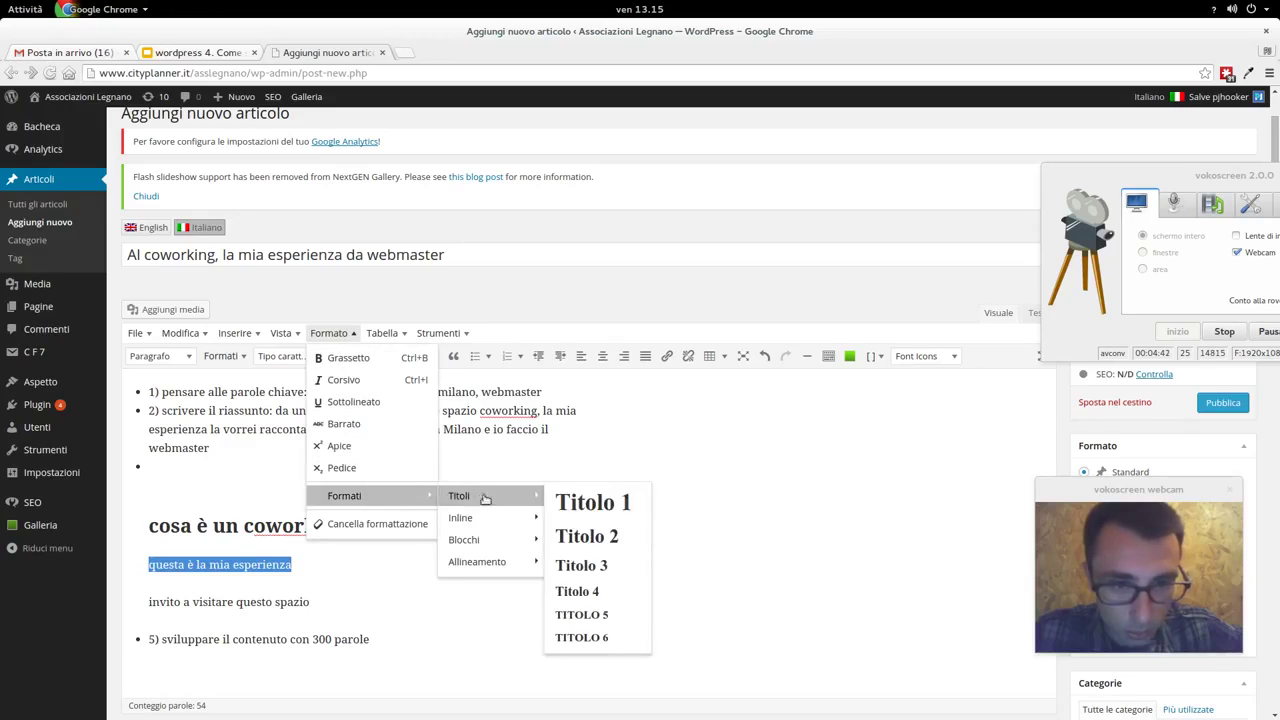
click(590, 534)
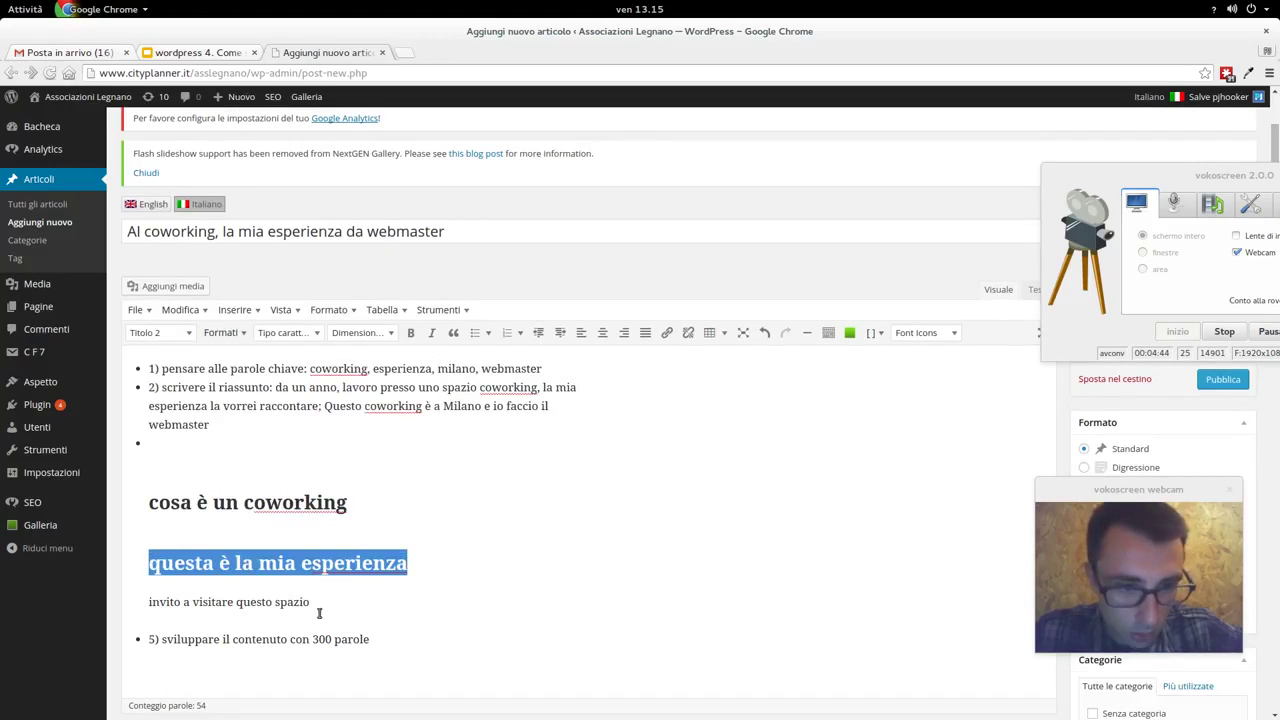
- Format the line "invito a visitare questo spazio" as a Titolo 2 heading
triple_click(260, 606)
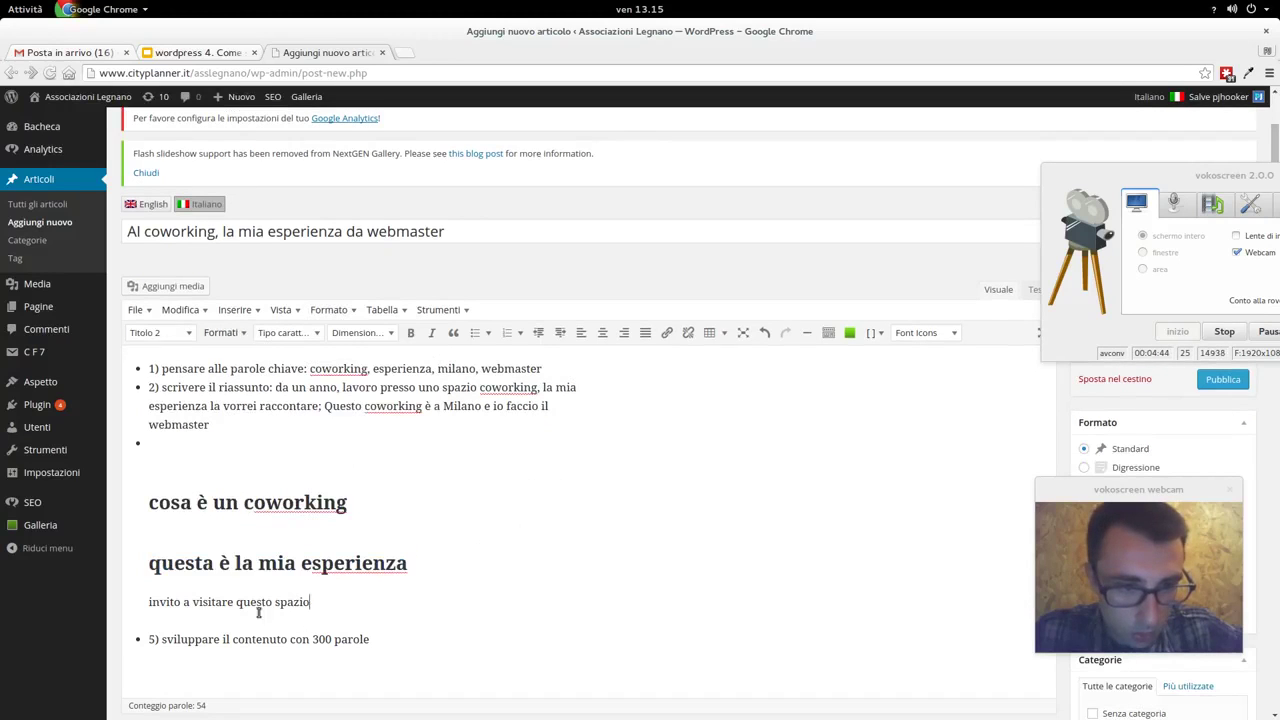
click(329, 310)
mouse_move(401, 465)
mouse_move(458, 472)
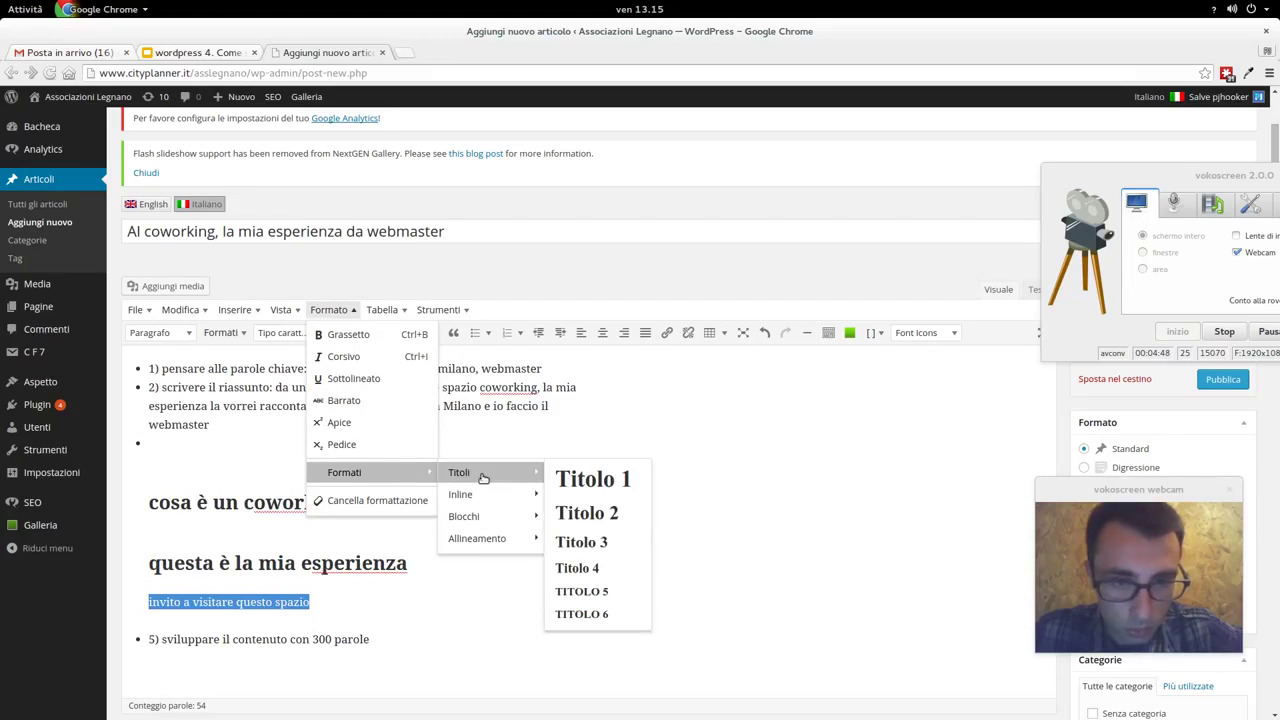
click(578, 516)
- Delete the last bullet, "5) sviluppare il contenuto con 300 parole", from the post body
click(396, 632)
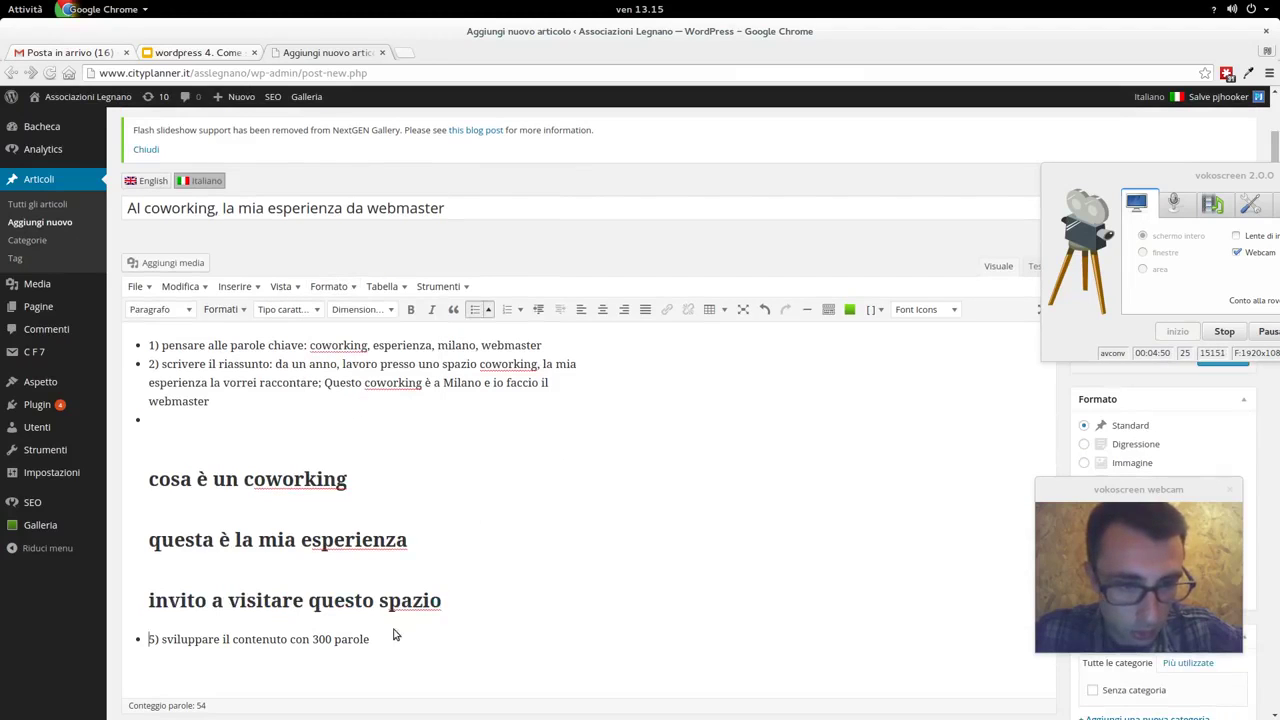
drag(388, 641, 130, 641)
key(BackSpace)
key(BackSpace)
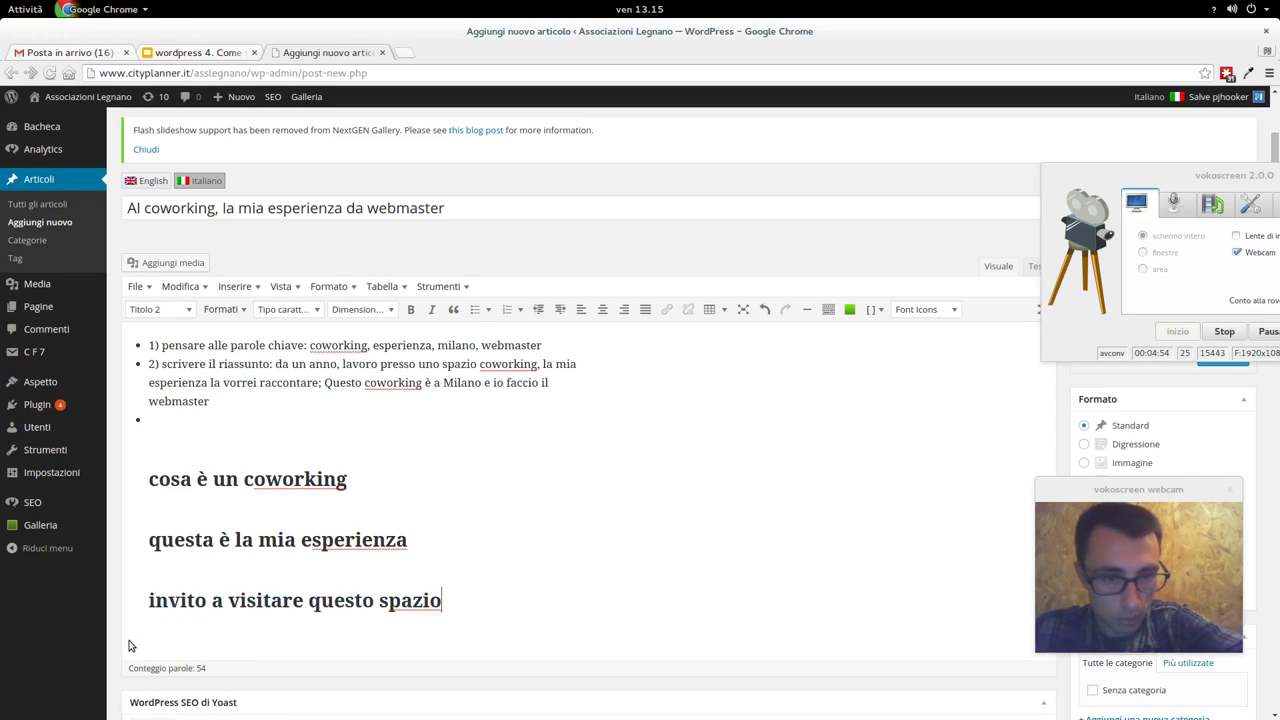
- Cut the summary text after "2) scrivere il riassunto:" and paste it into the SEO Meta descrizione
scroll(60, 475, up, 1)
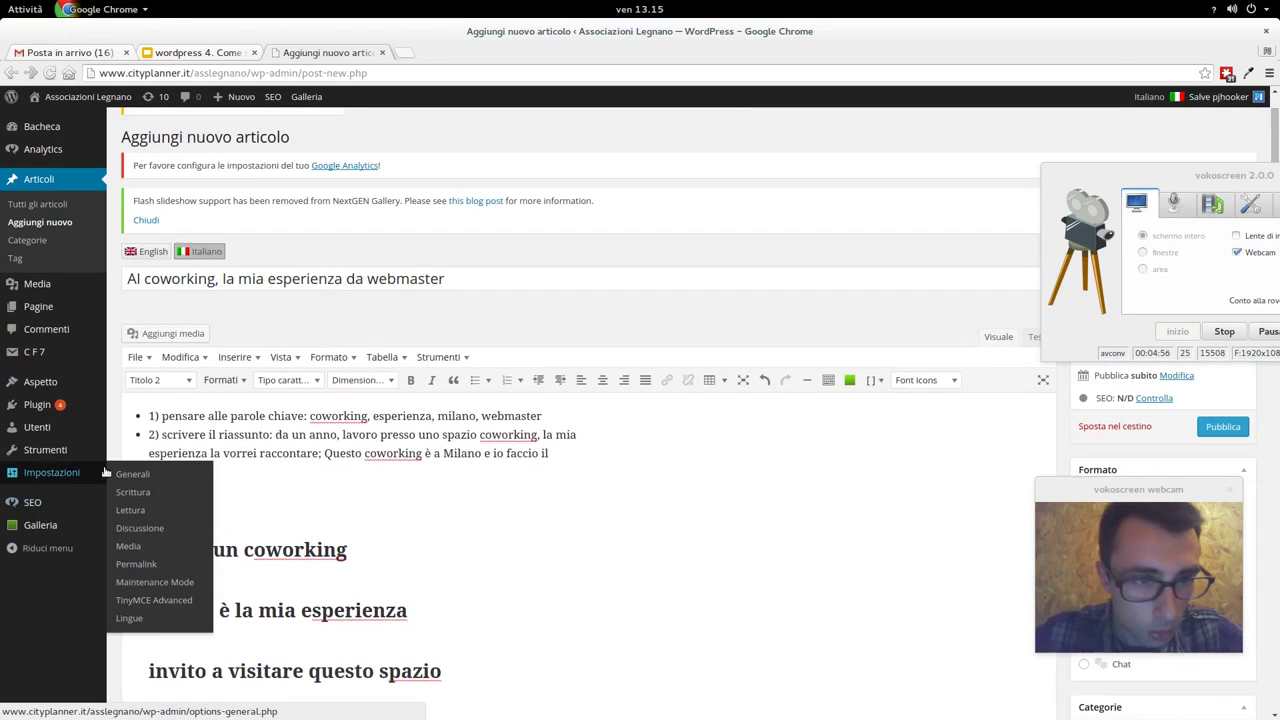
click(376, 453)
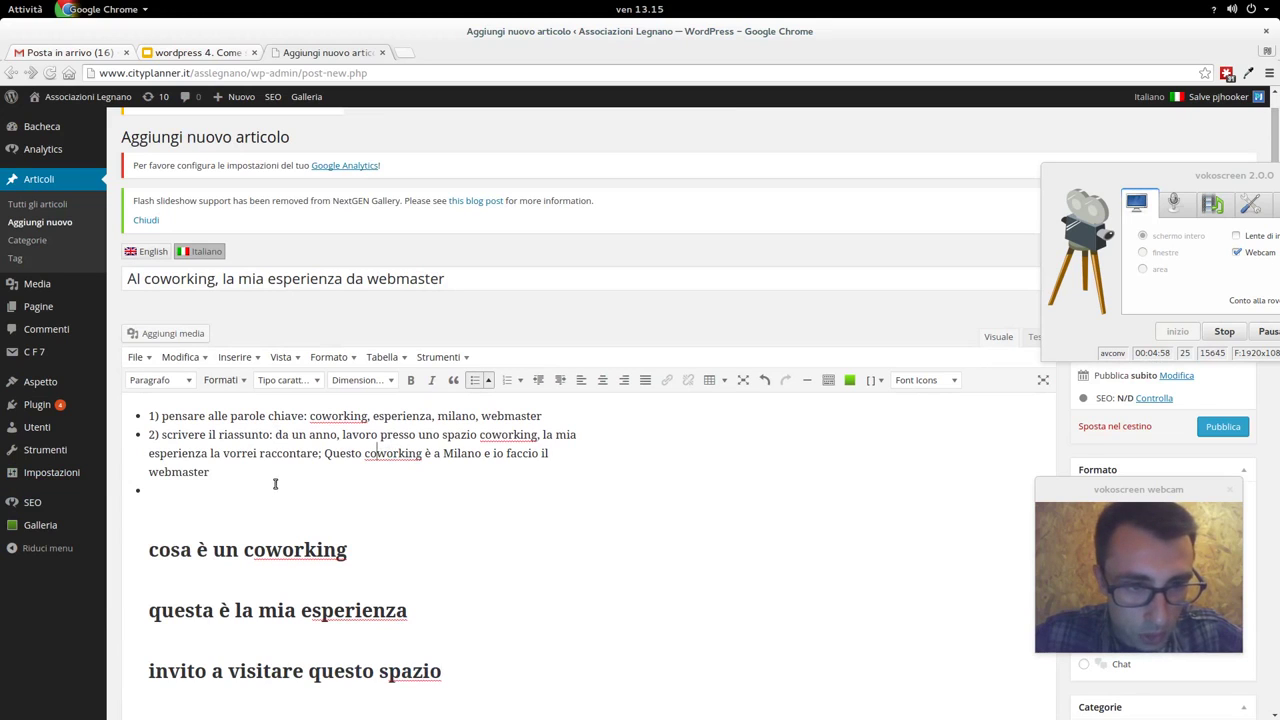
drag(240, 476, 275, 434)
key(ctrl+c)
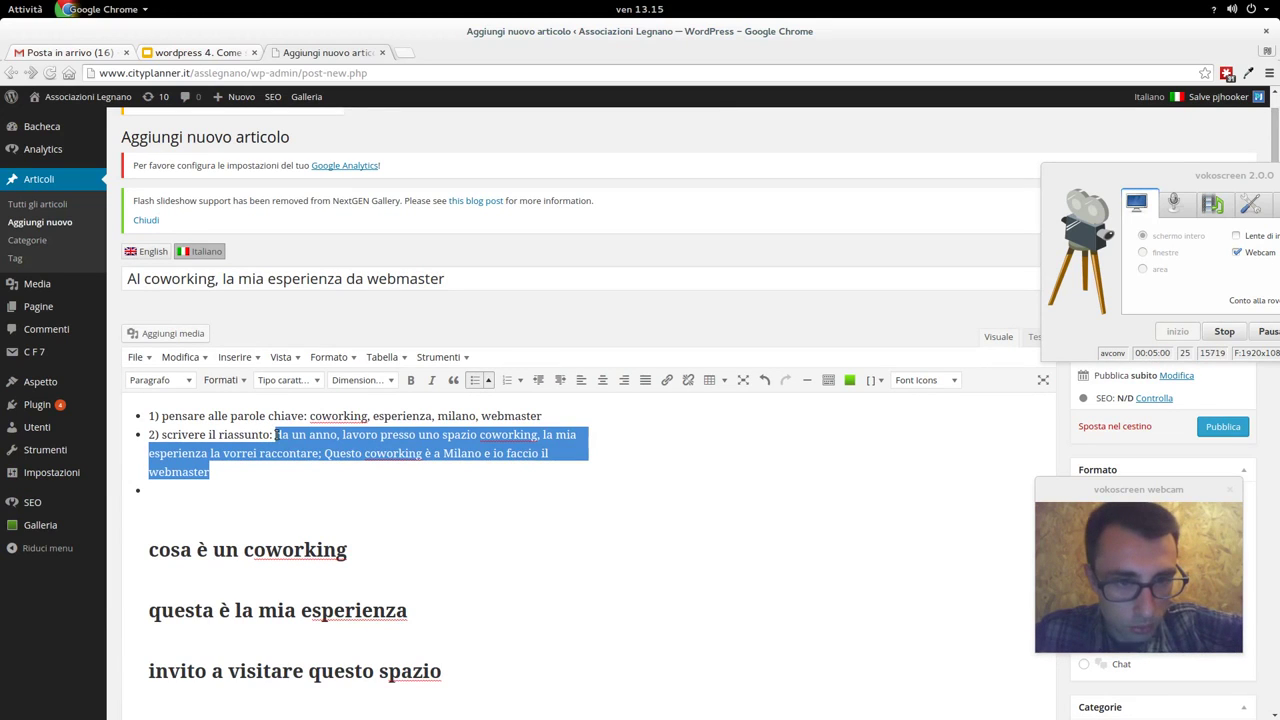
key(BackSpace)
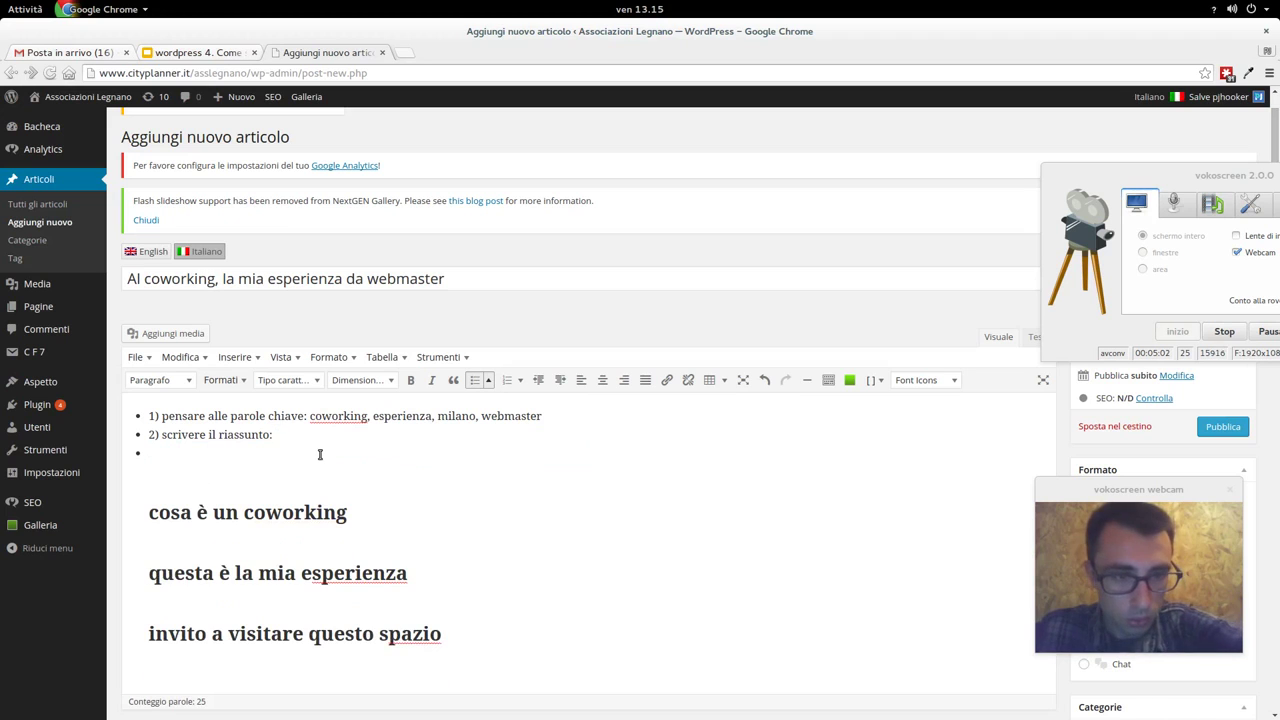
scroll(318, 458, down, 8)
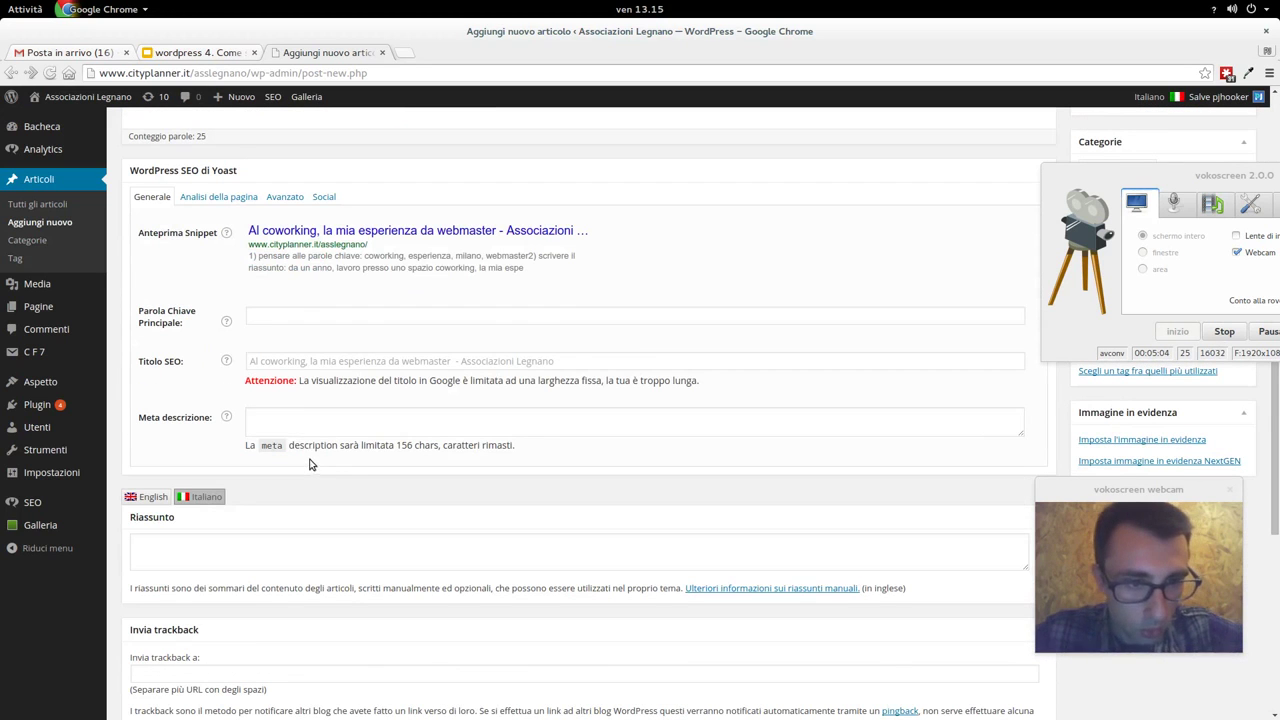
click(286, 420)
key(ctrl+v)
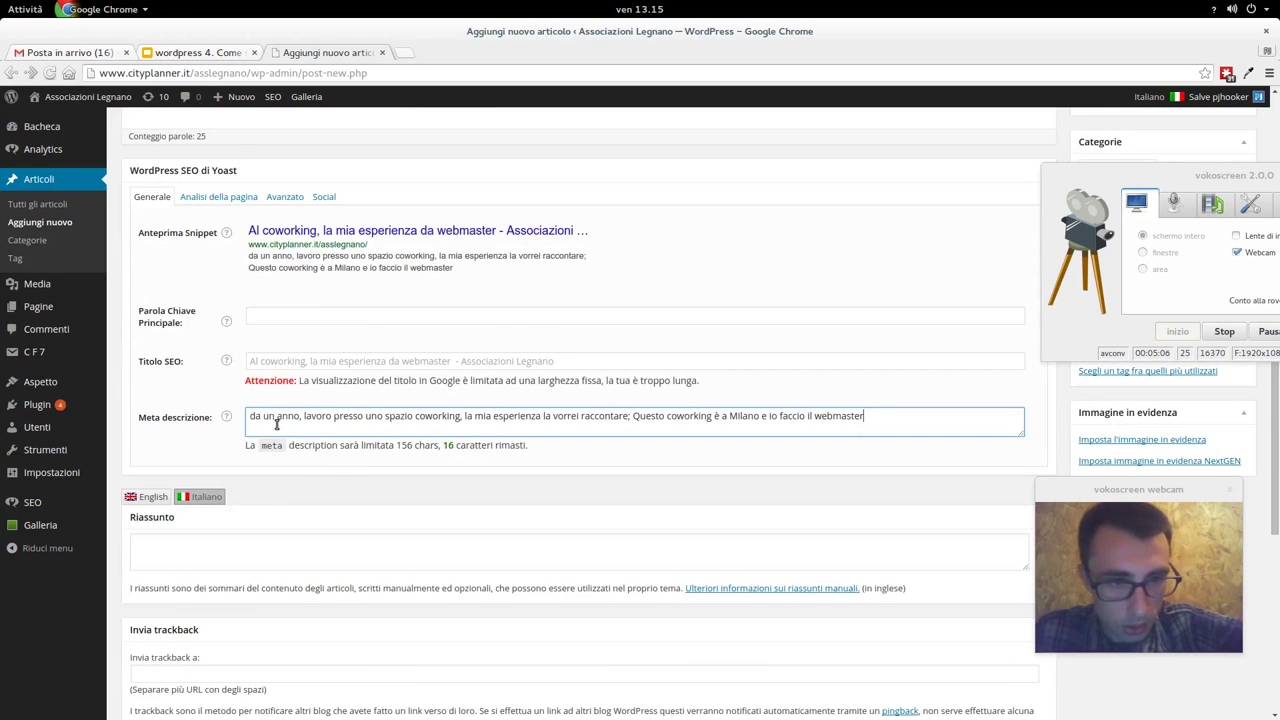
- Paste the same summary into the post's Riassunto and capitalize its first word to "Da"
click(271, 551)
key(ctrl+v)
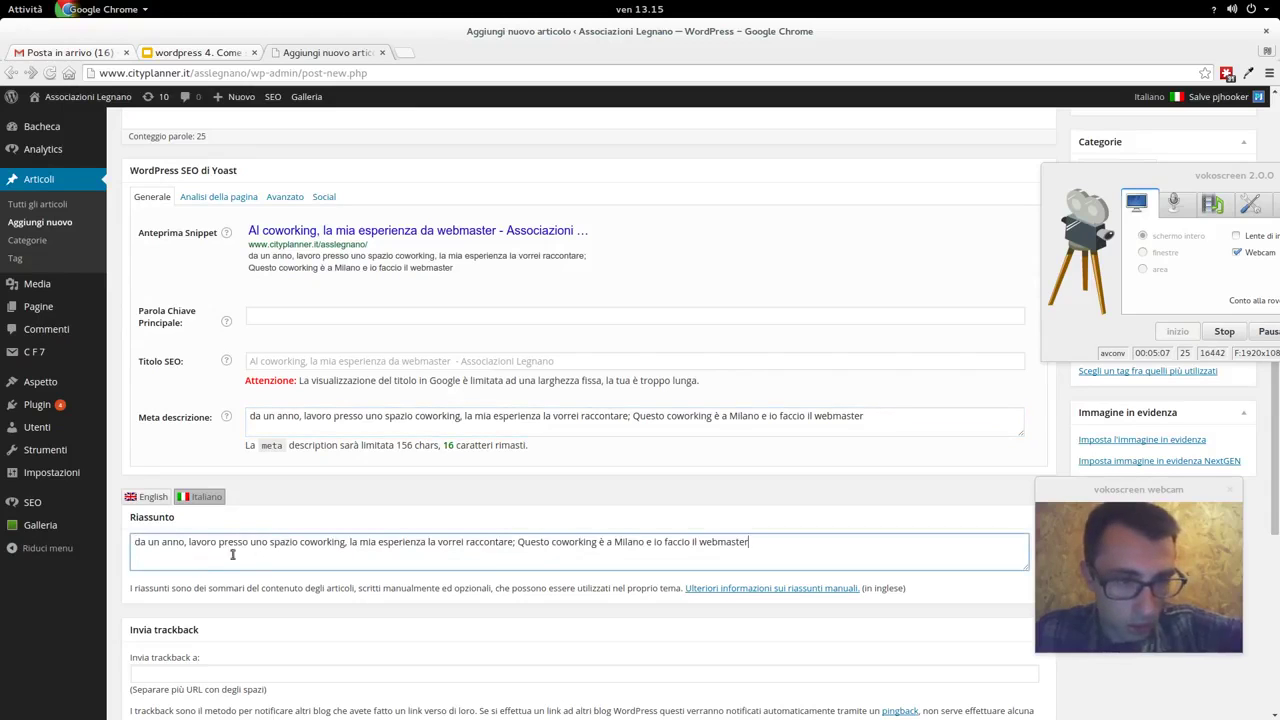
click(140, 542)
key(BackSpace)
text(D)
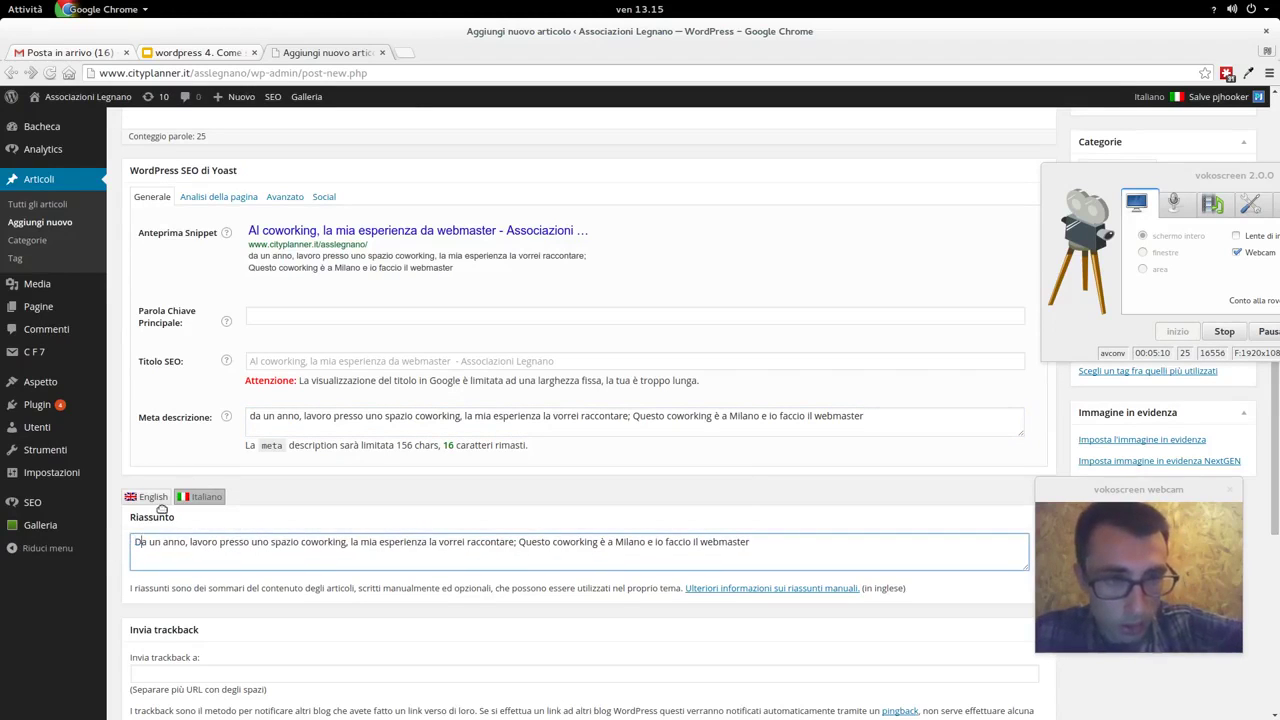
- Cut the Meta descrizione text to see the snippet preview without it, and paste it back
click(430, 423)
key(ctrl+a)
key(ctrl+c)
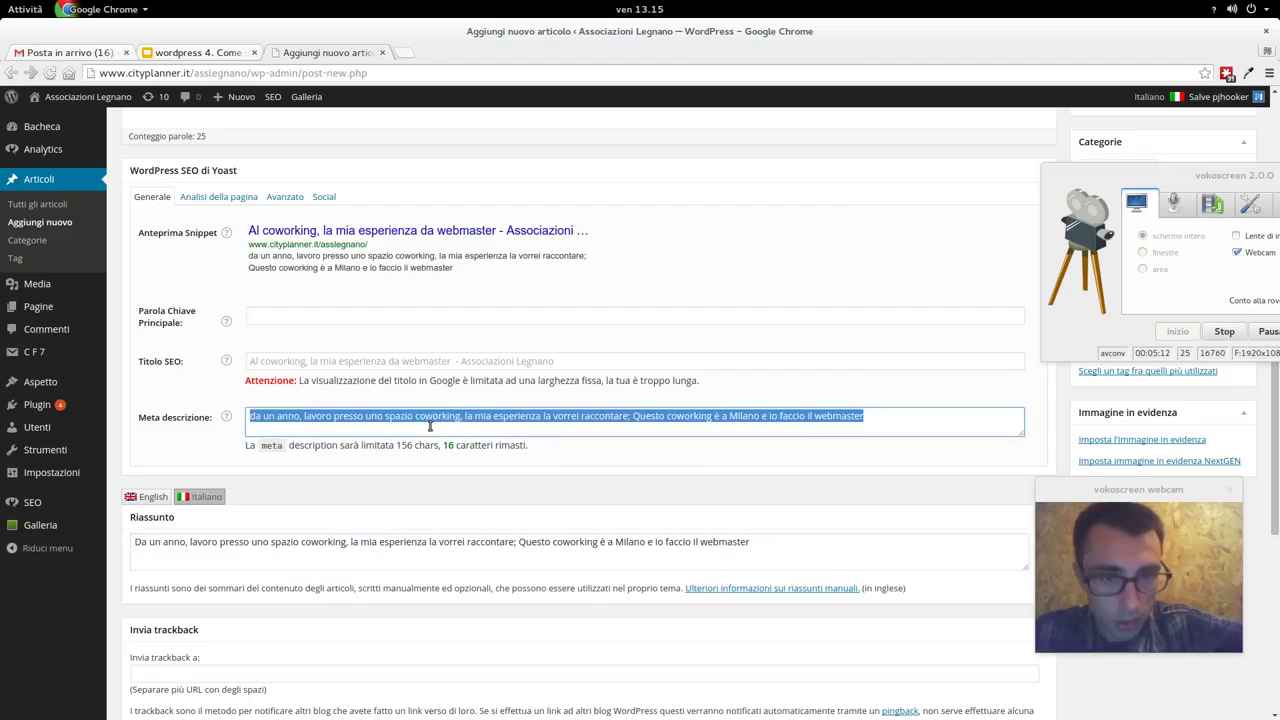
key(BackSpace)
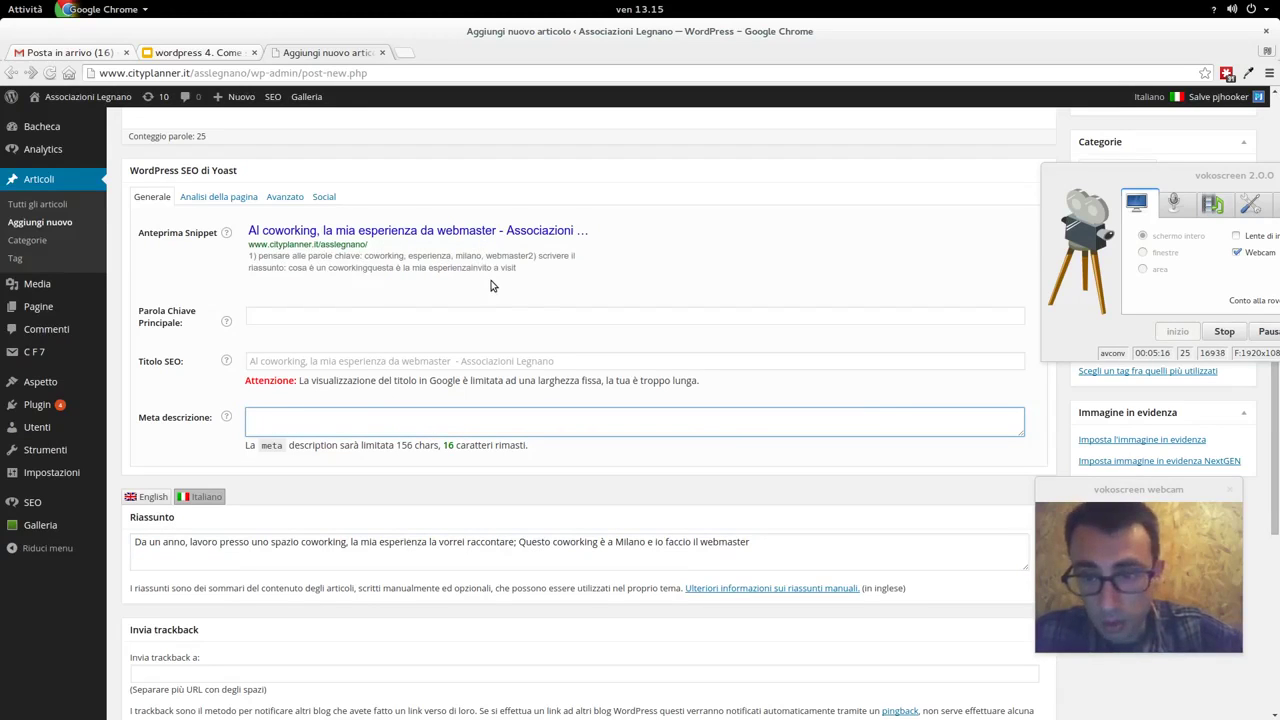
scroll(480, 286, up, 3)
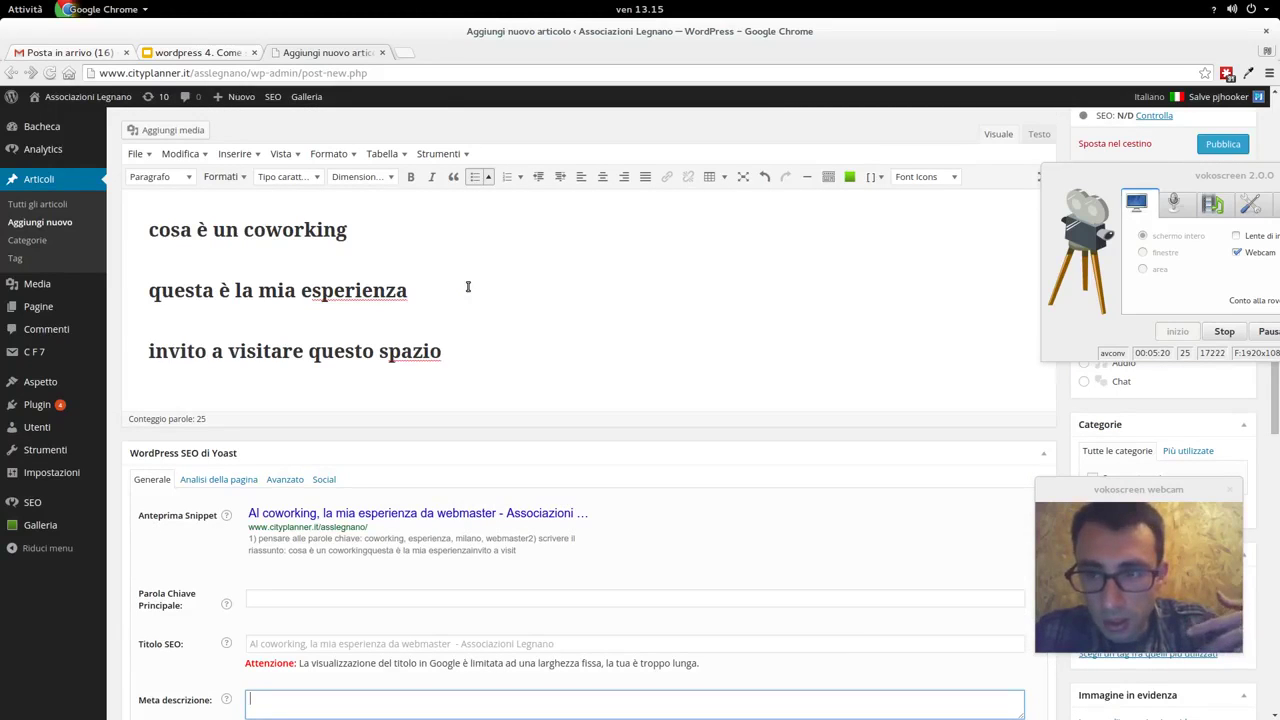
scroll(467, 288, down, 2)
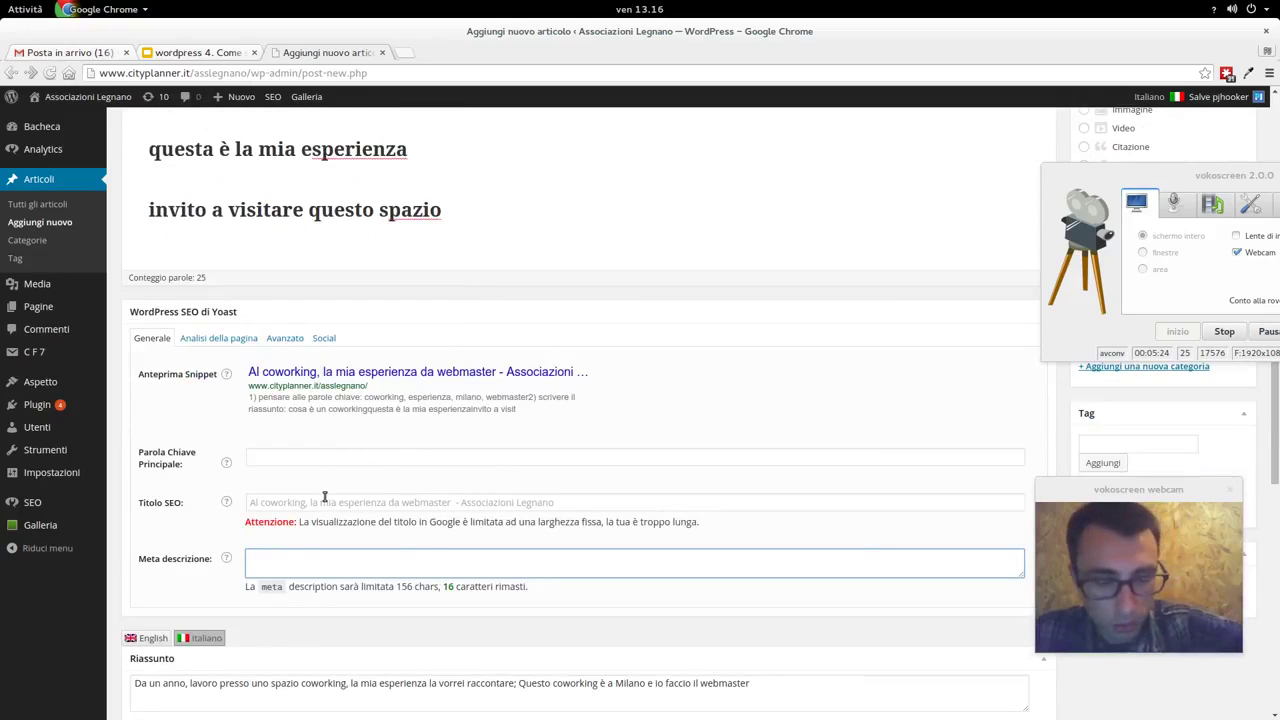
key(ctrl+v)
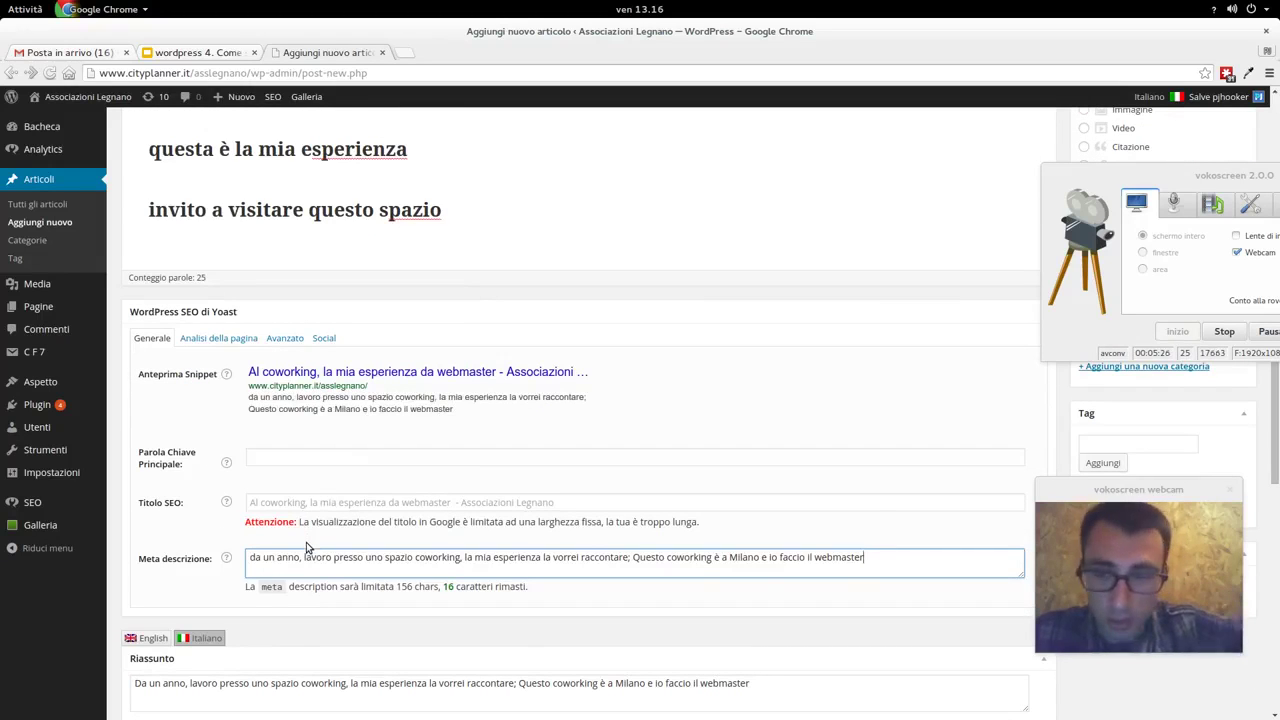
- Capitalize the first word of the Meta descrizione to "Da" and end the text with a period
scroll(767, 567, down, 1)
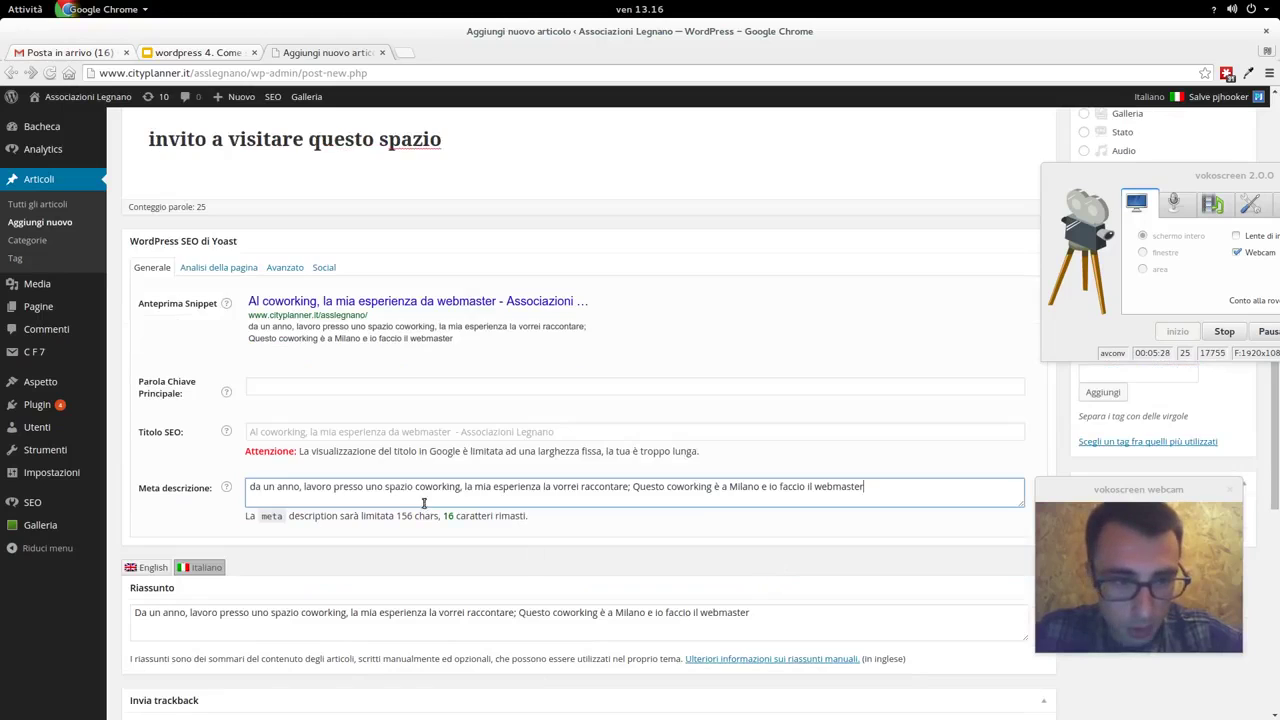
click(255, 486)
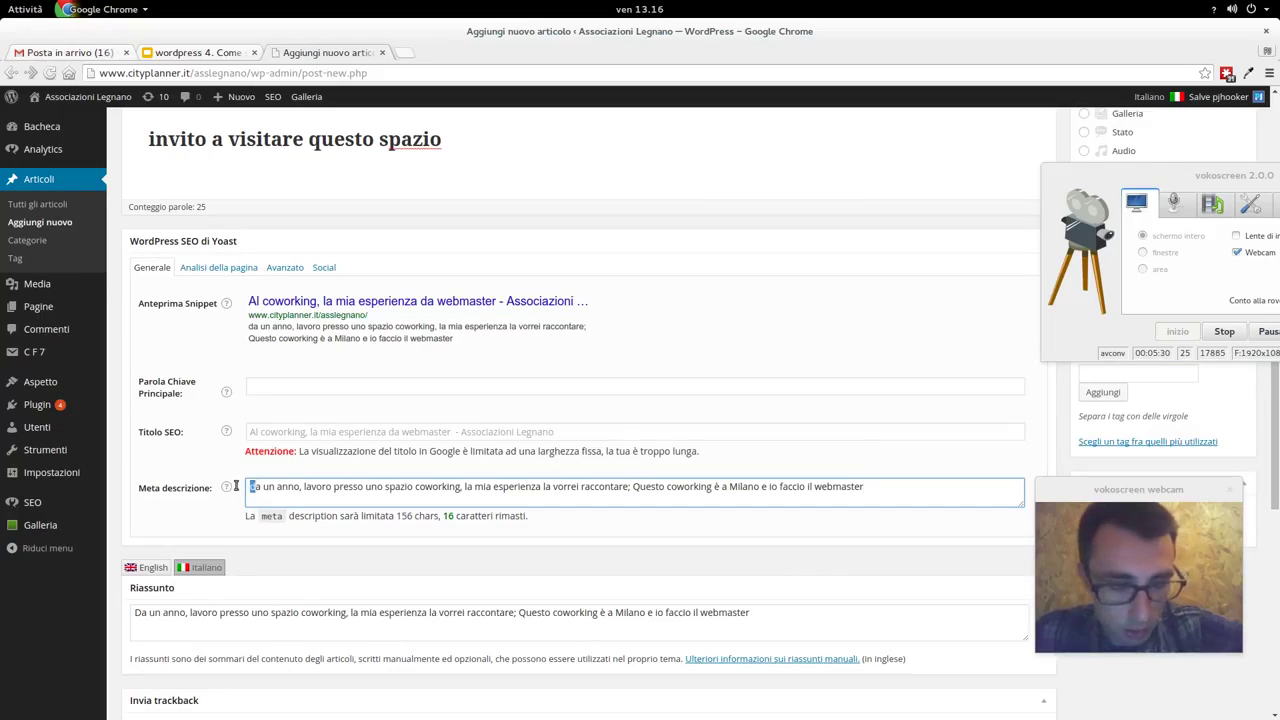
key(BackSpace)
text(D)
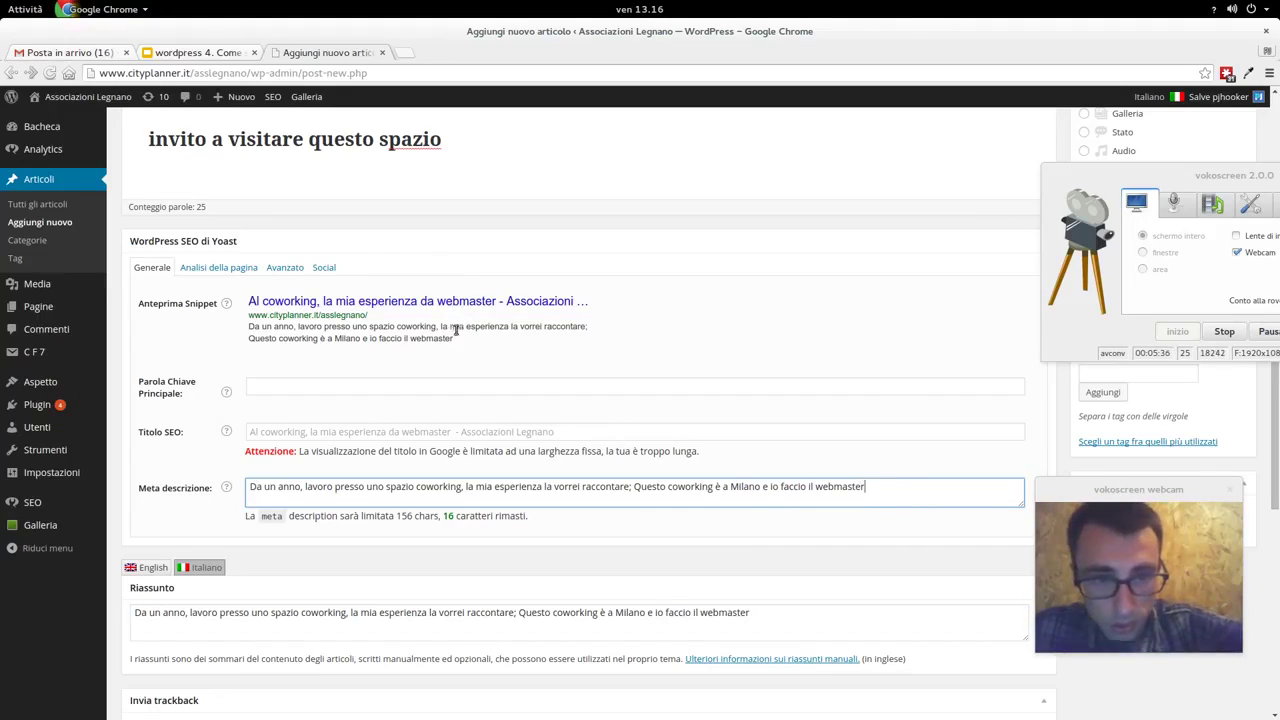
drag(457, 336, 402, 328)
click(610, 365)
click(903, 494)
text(.)
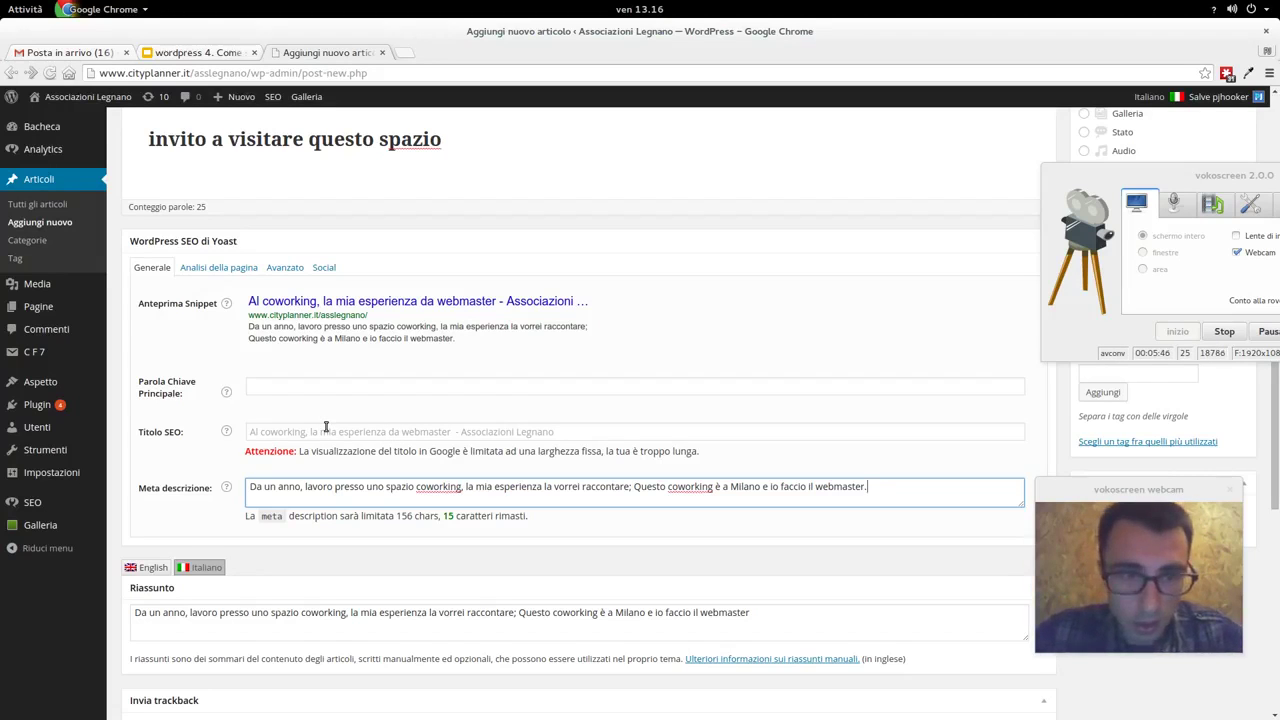
- Move the vokoscreen recorder and webcam windows away from the post's publishing, category and tag settings
scroll(250, 432, up, 5)
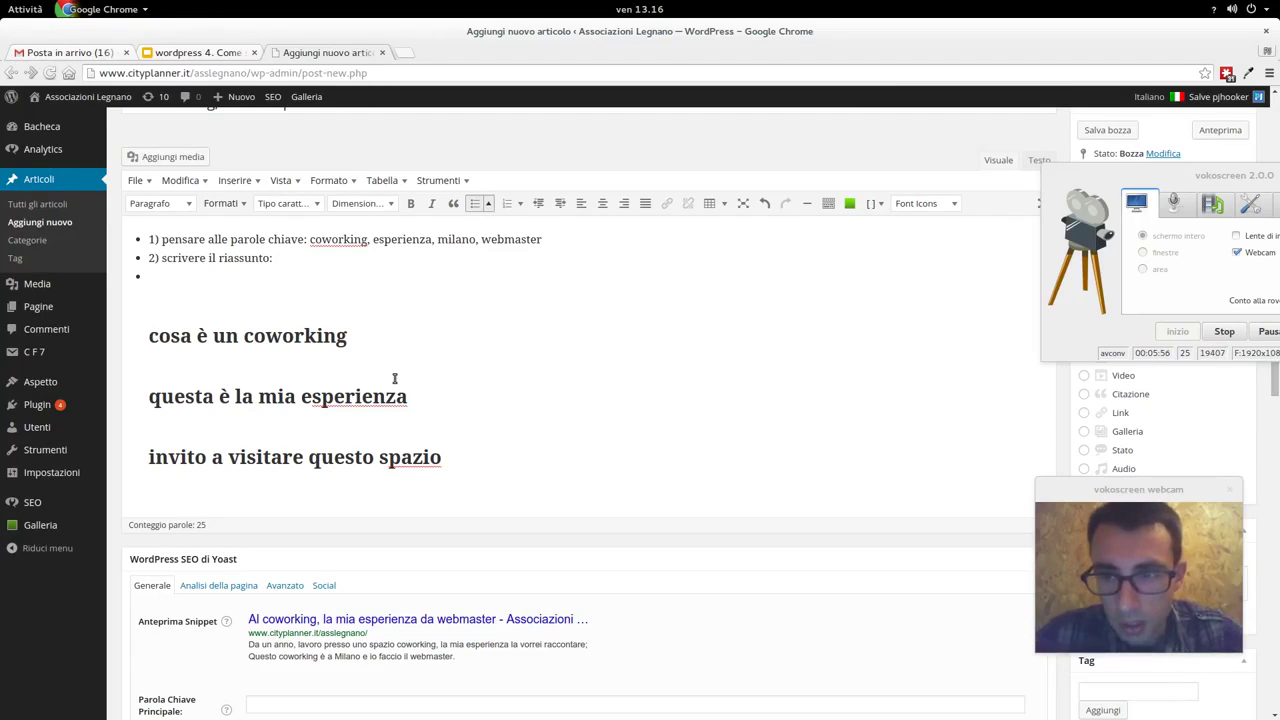
drag(1210, 178, 753, 177)
drag(1170, 489, 947, 448)
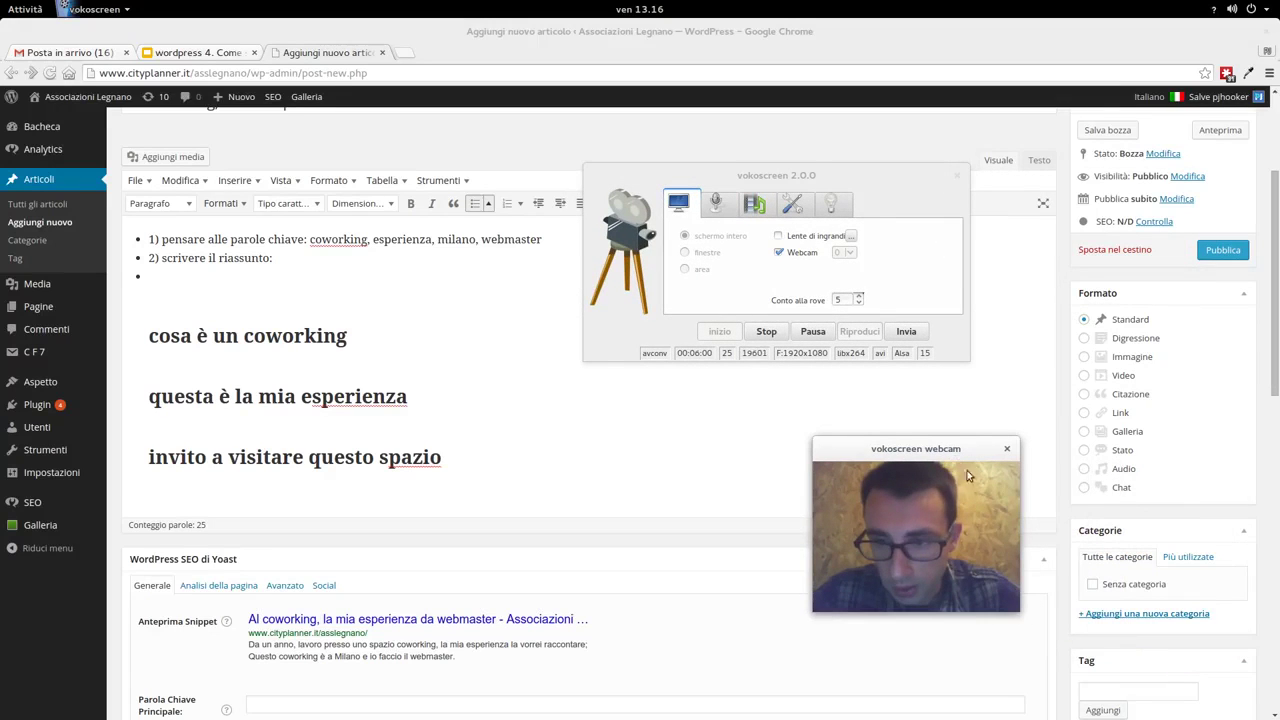
- Add the tags coworking, esperienza, milano and webmaster to the post
scroll(1132, 646, down, 1)
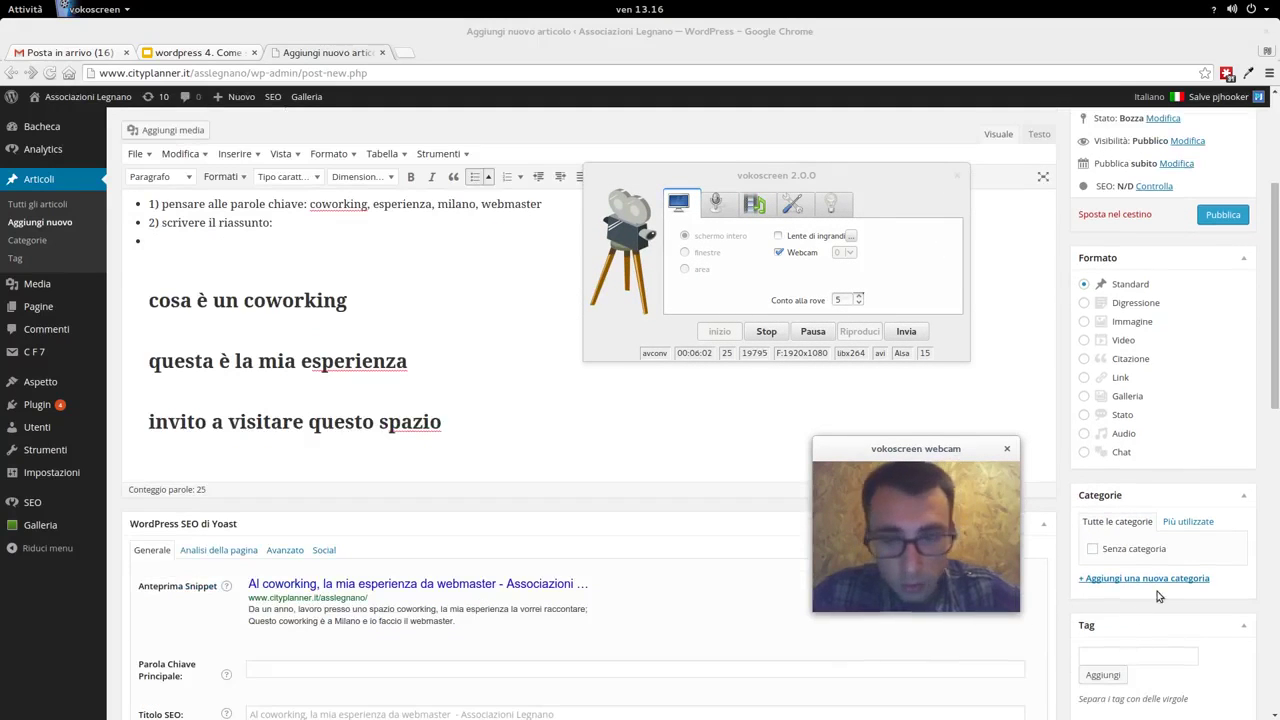
click(1136, 651)
text(cow)
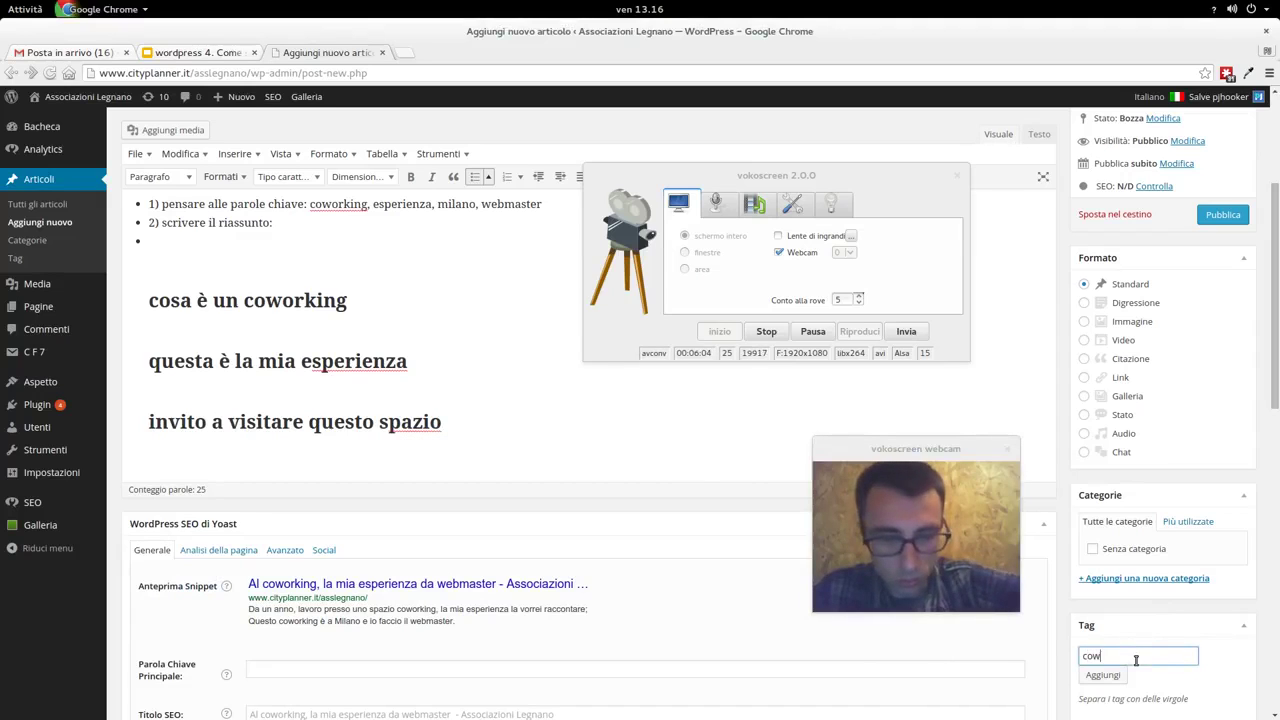
text(orking)
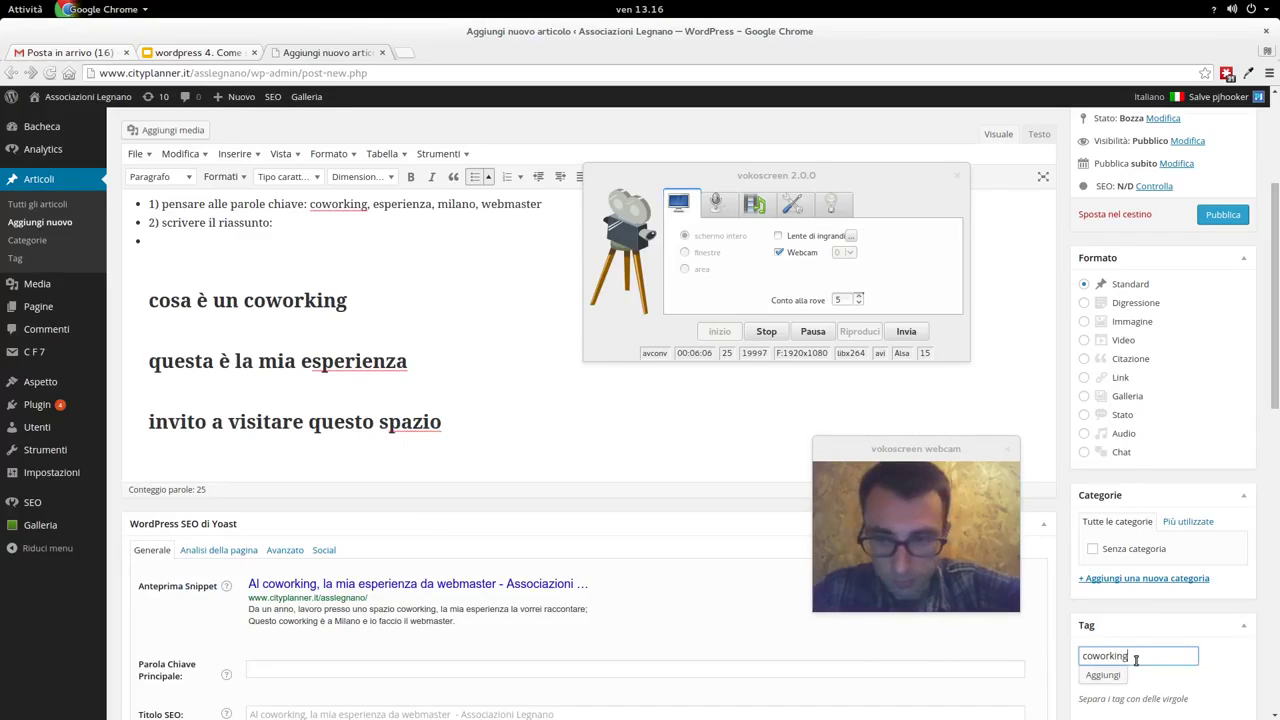
text(,esperienza)
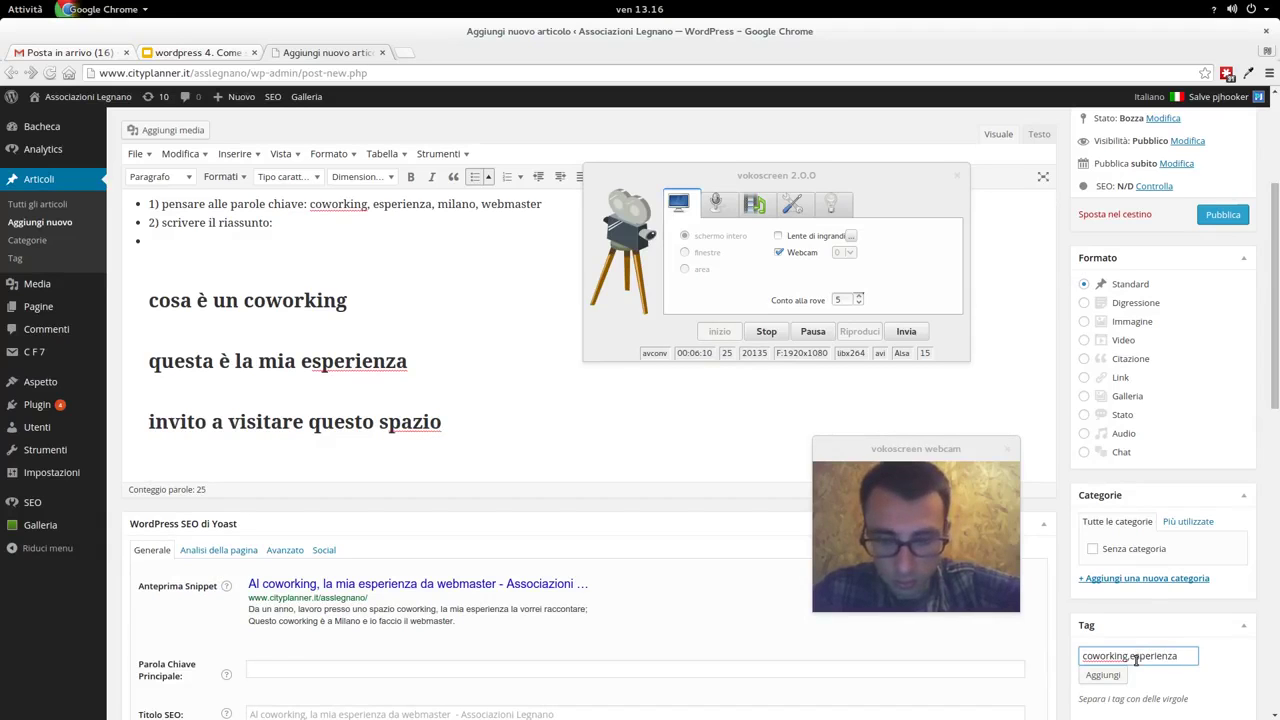
text(,milano, w)
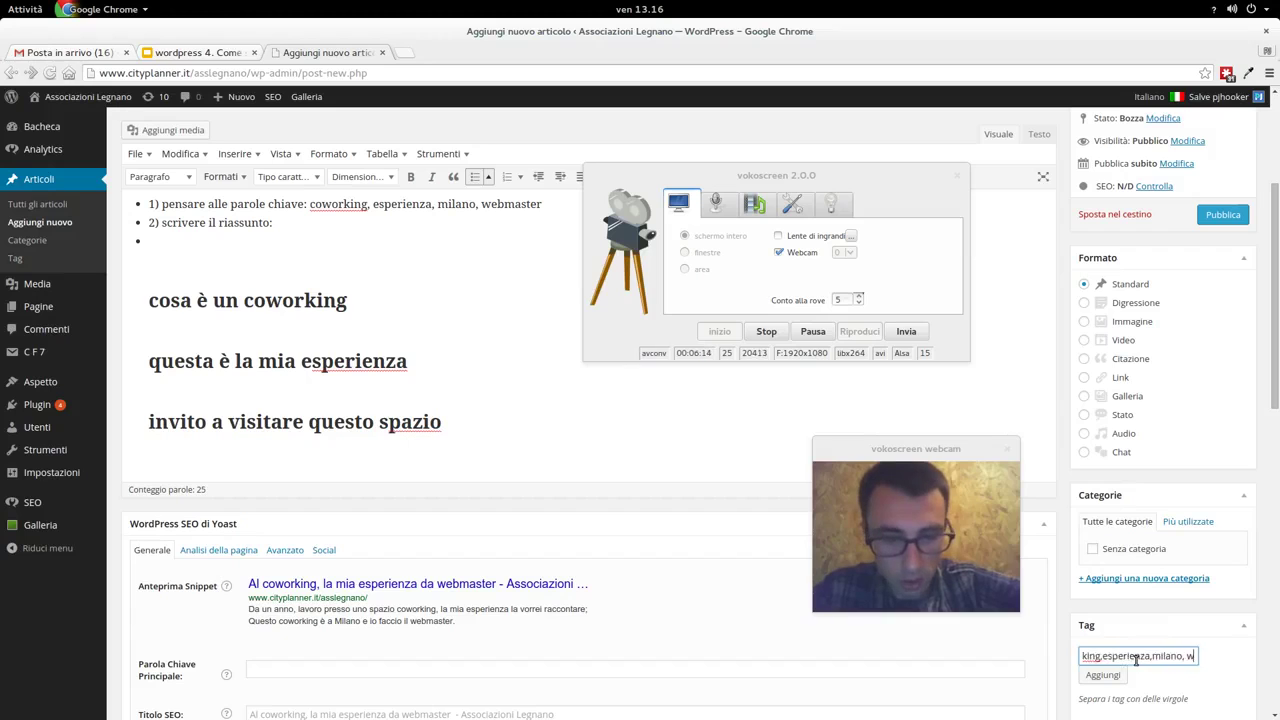
text(ebmaster)
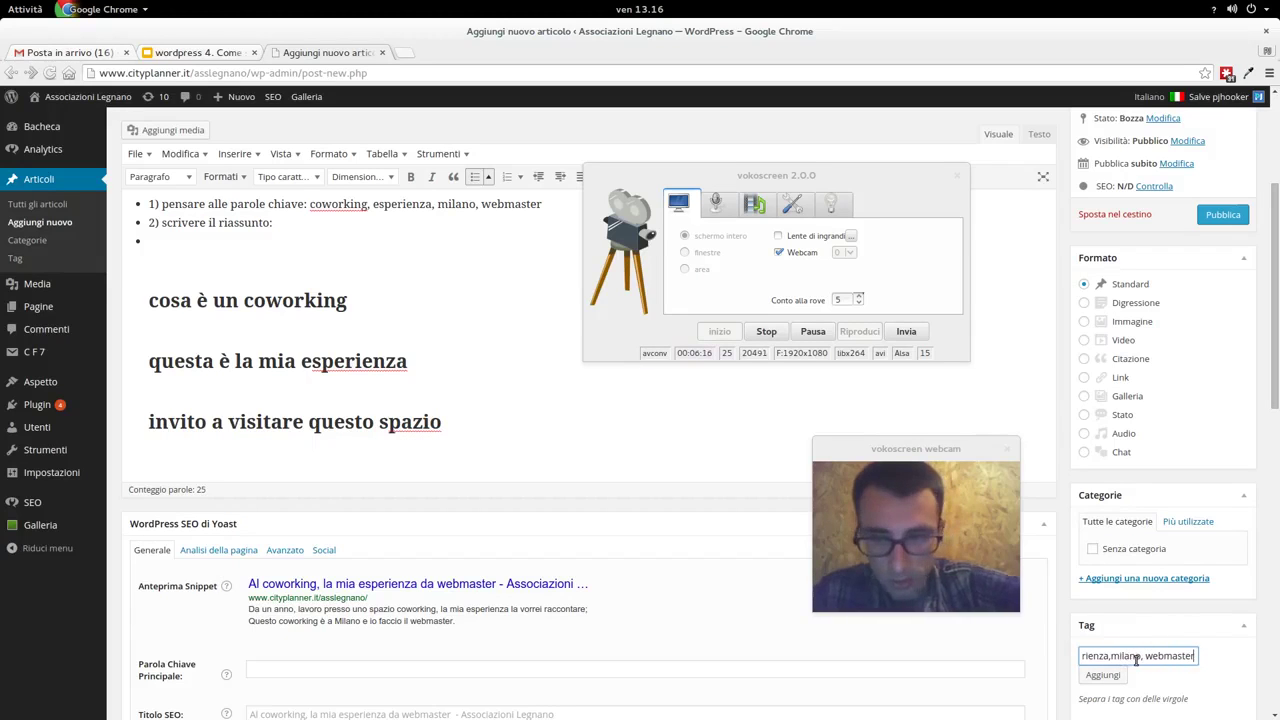
click(1118, 676)
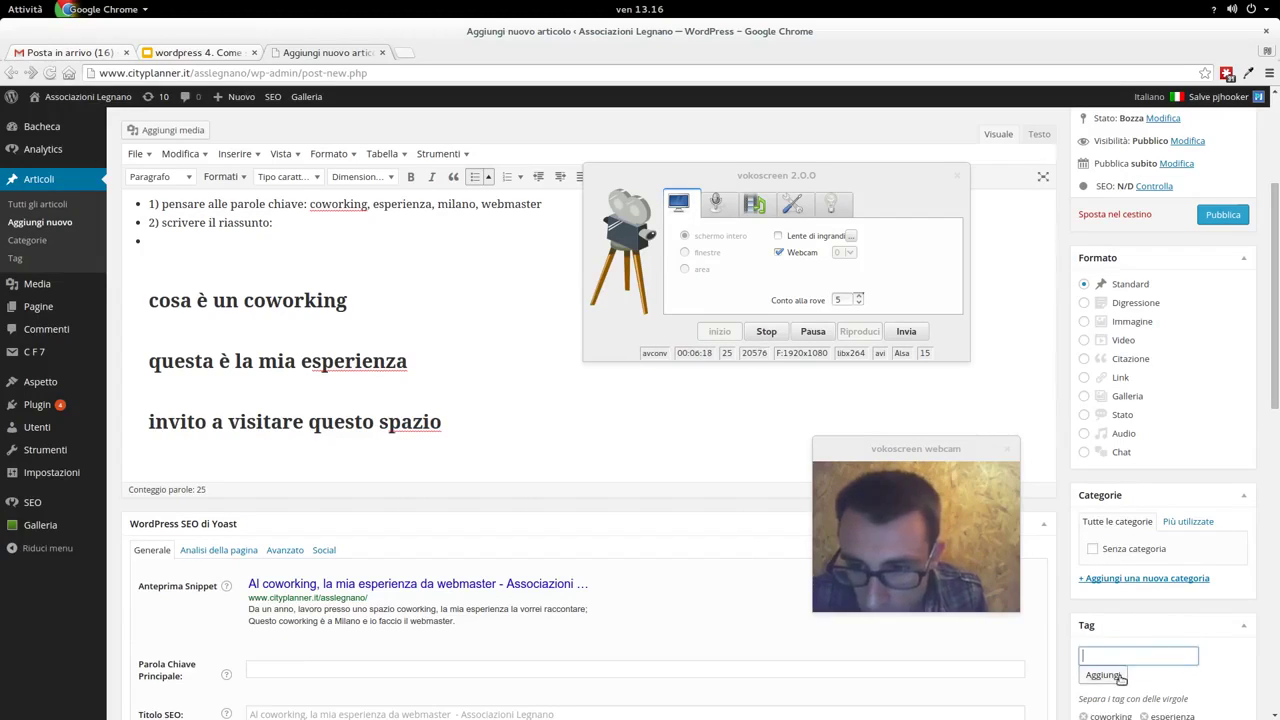
- Create a new category named "Storie di Lueggers" for the post
scroll(1120, 678, down, 1)
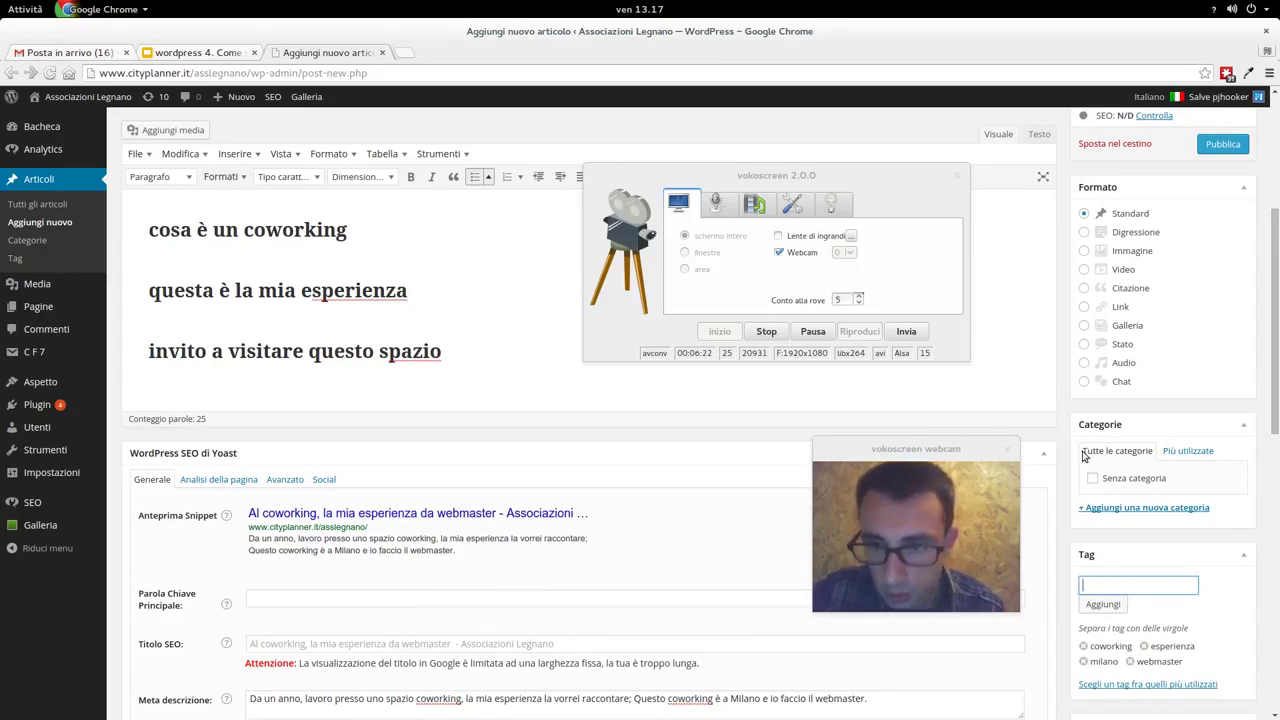
click(1103, 508)
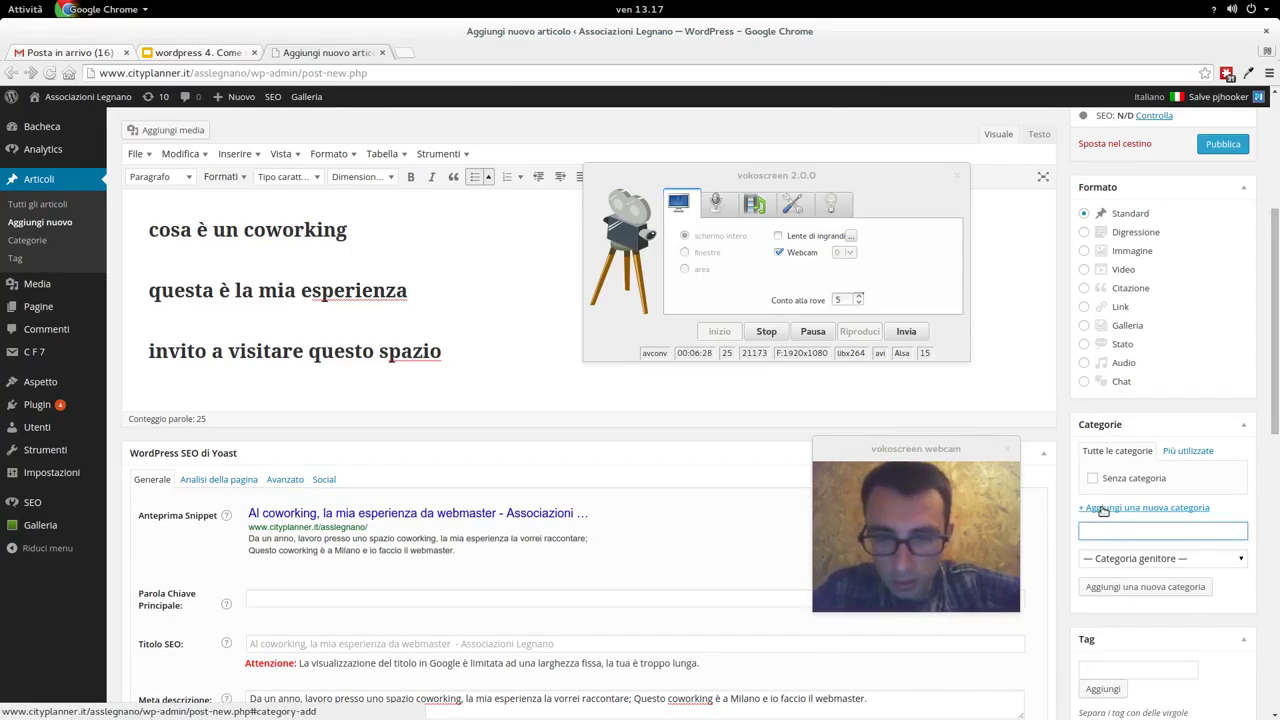
text(Storie di Lueggers)
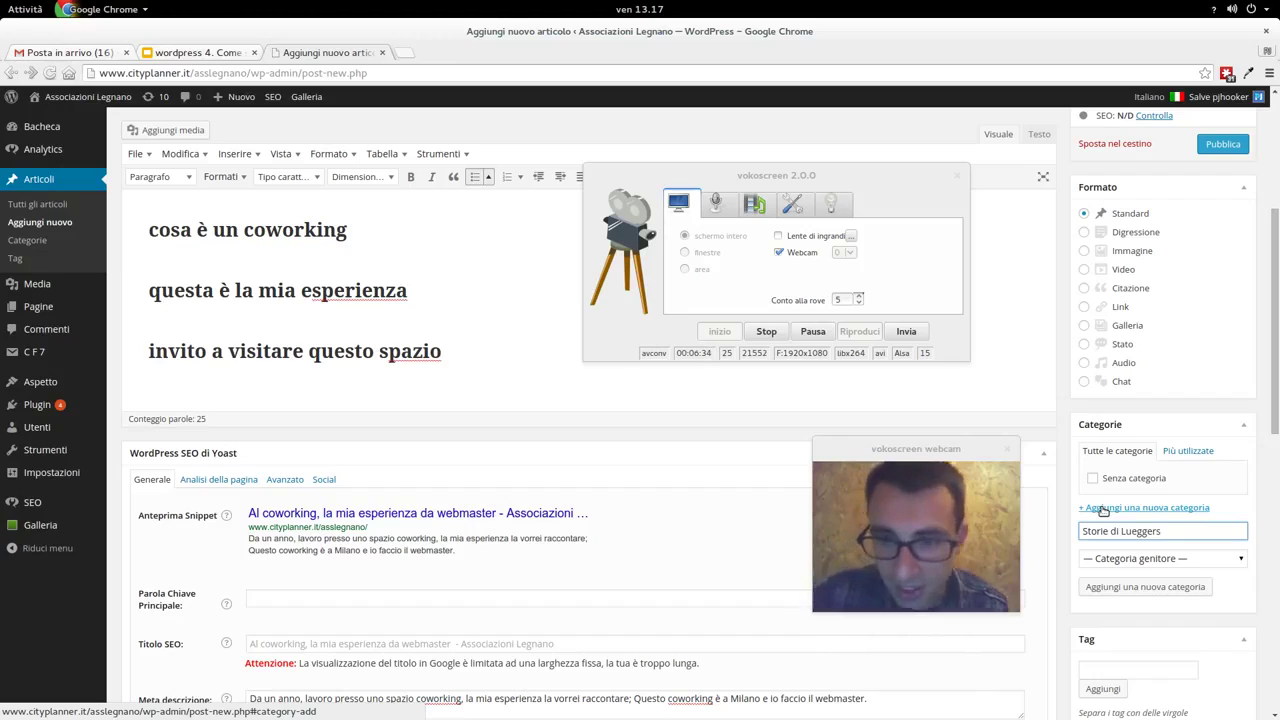
click(1107, 588)
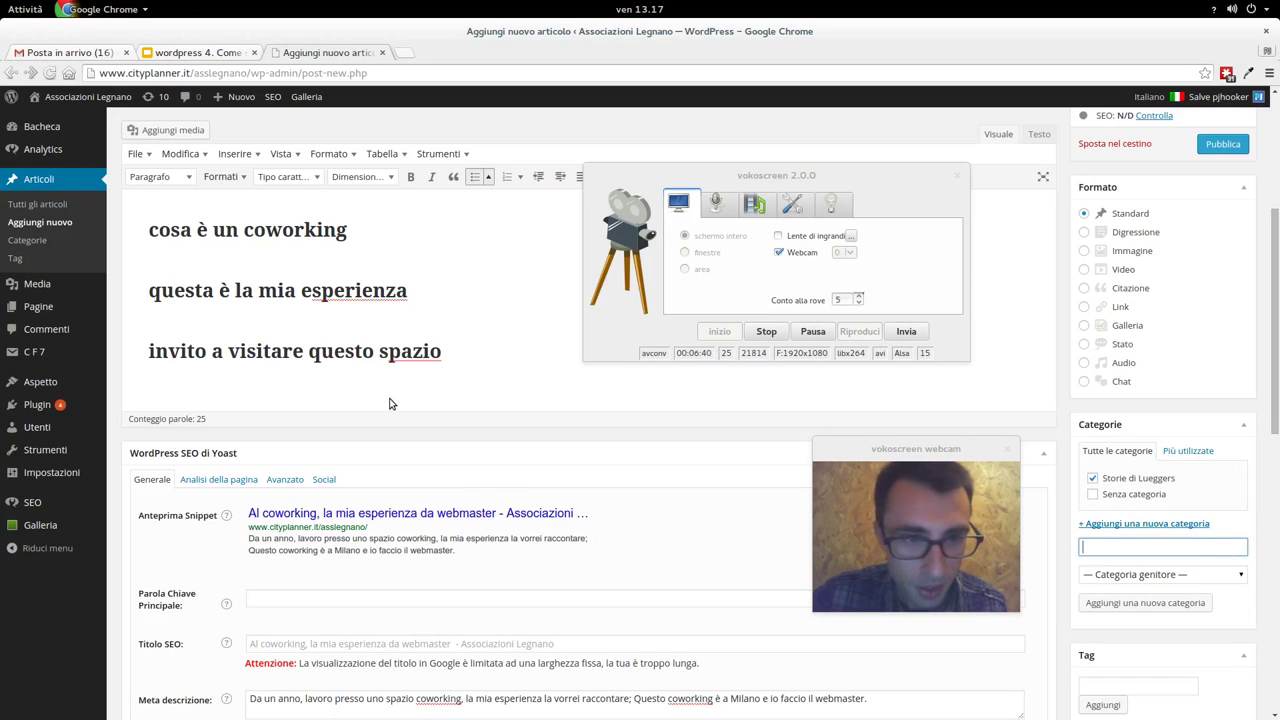
scroll(385, 416, down, 1)
scroll(385, 416, up, 6)
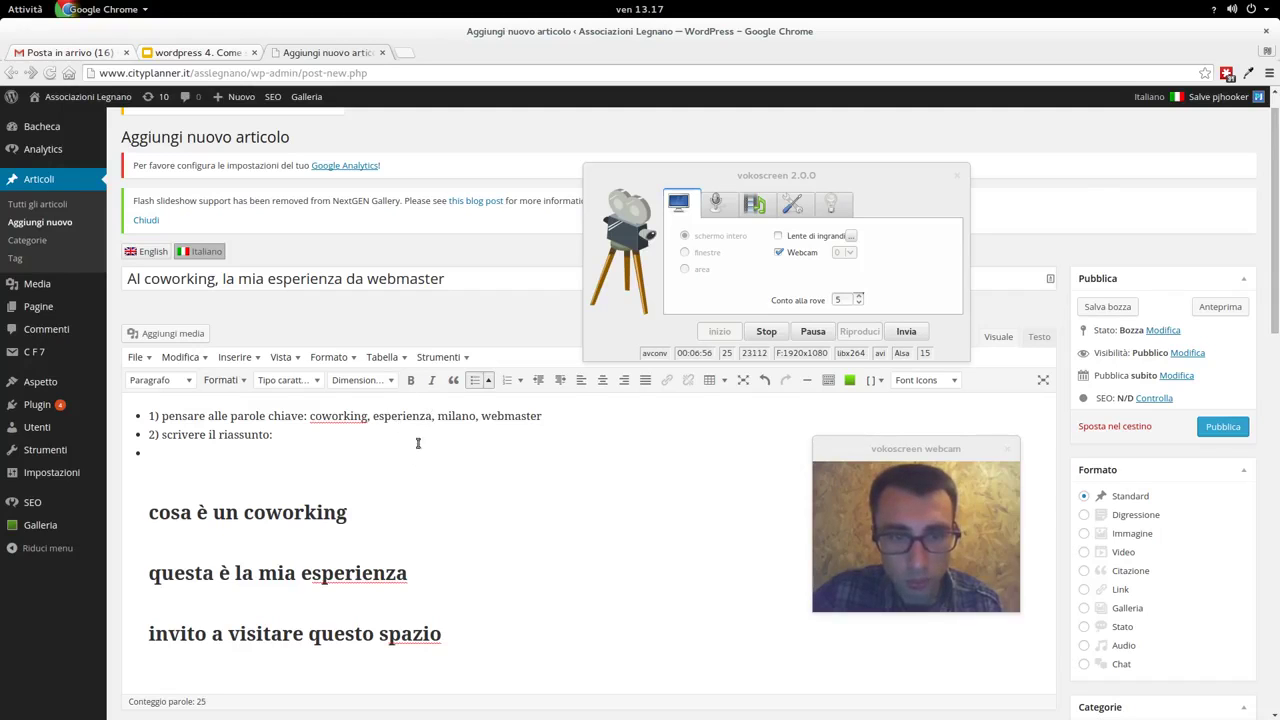
- Enter "Webmaster" as the Parola Chiave Principale and move the webcam window away from the SEO settings
scroll(416, 461, down, 5)
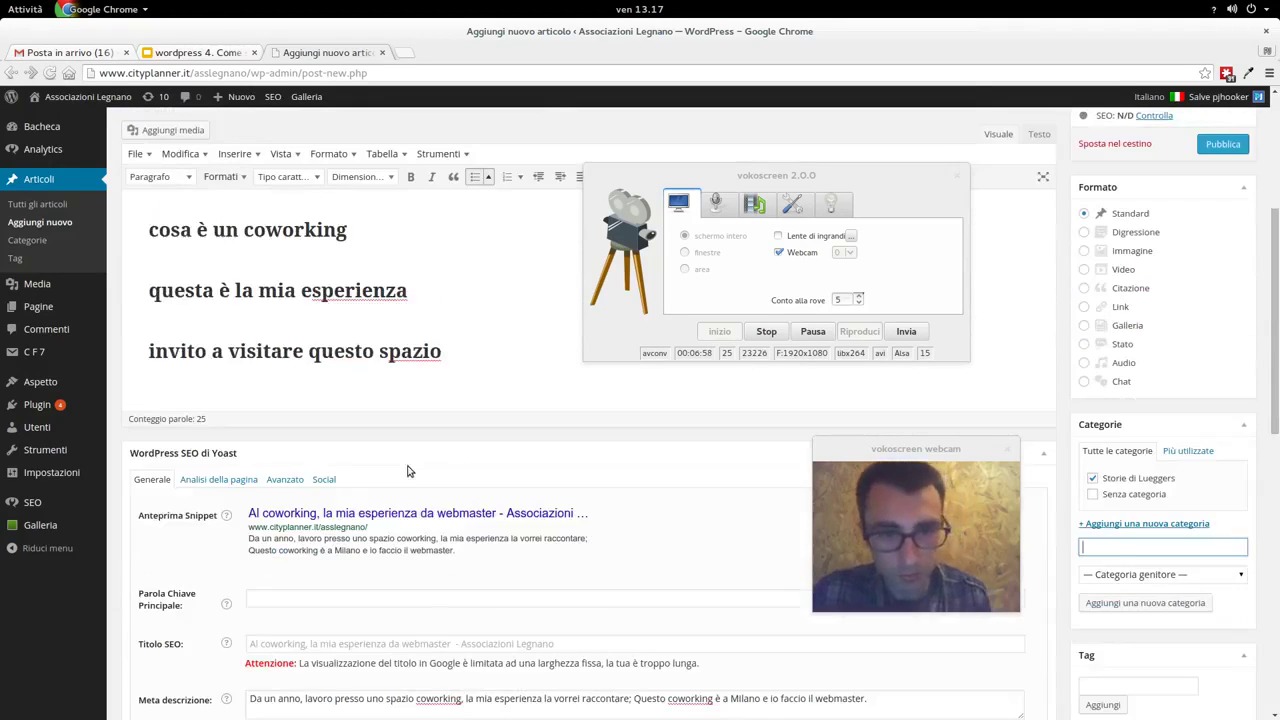
click(378, 600)
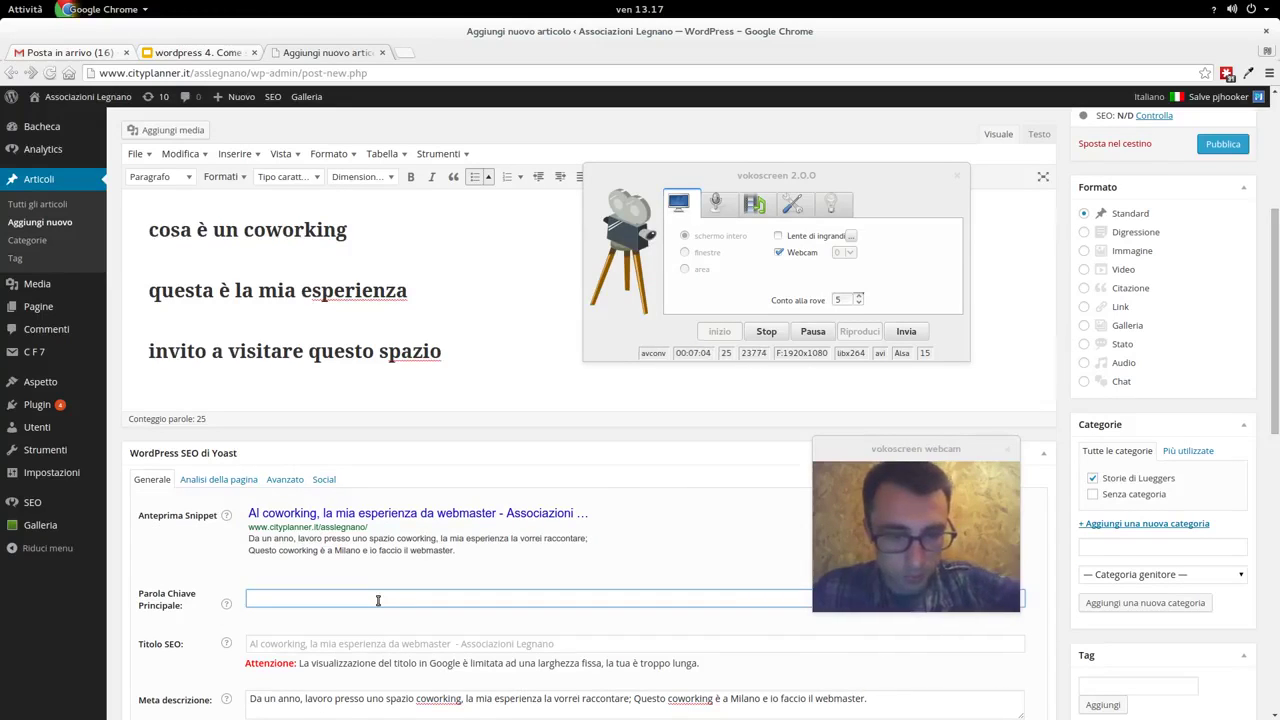
text(Webmaster)
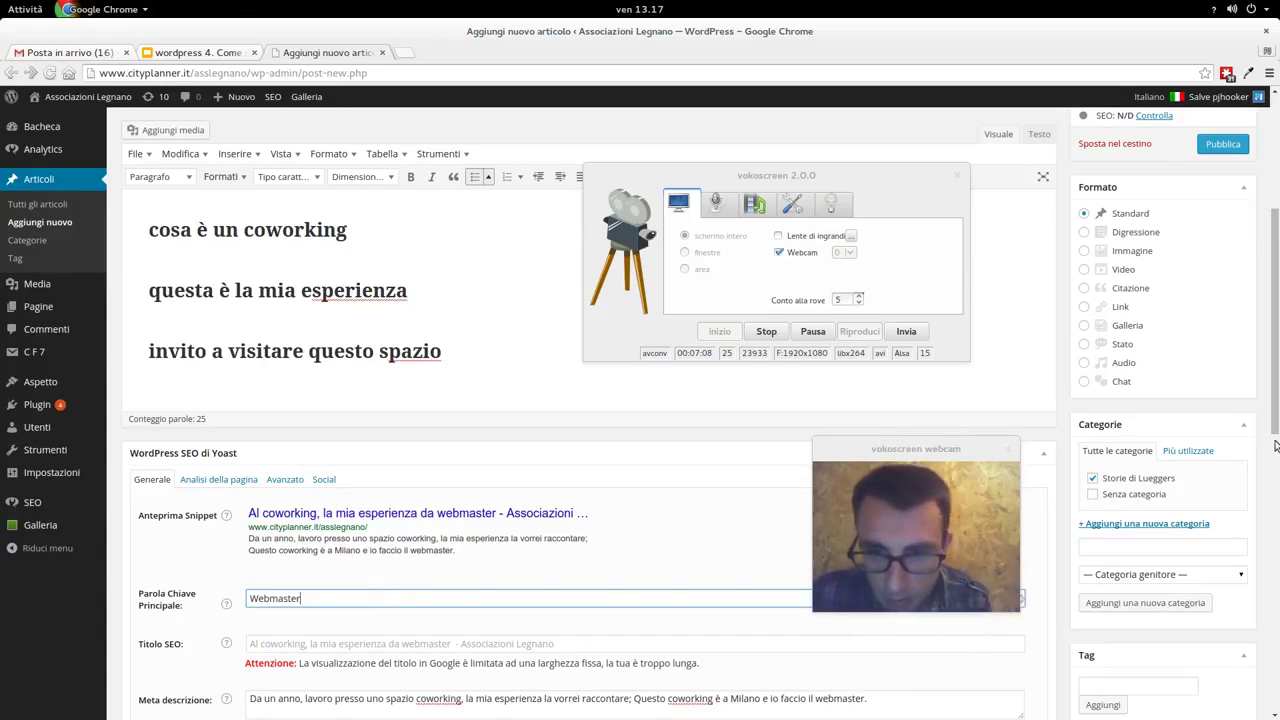
drag(919, 438, 1033, 298)
scroll(660, 514, down, 2)
- Try extending the Parola Chiave Principale to "Webmaster esperienza coworking" and check the keyword usage
click(312, 521)
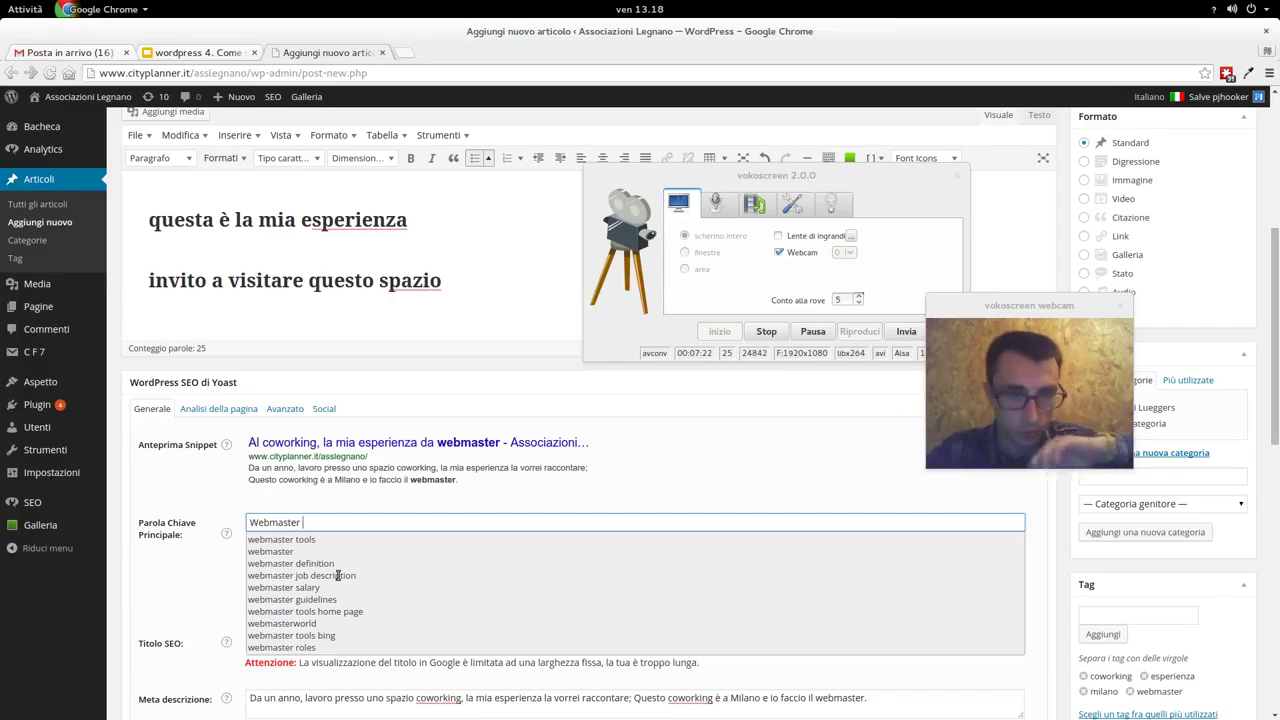
text(esp)
text(ese)
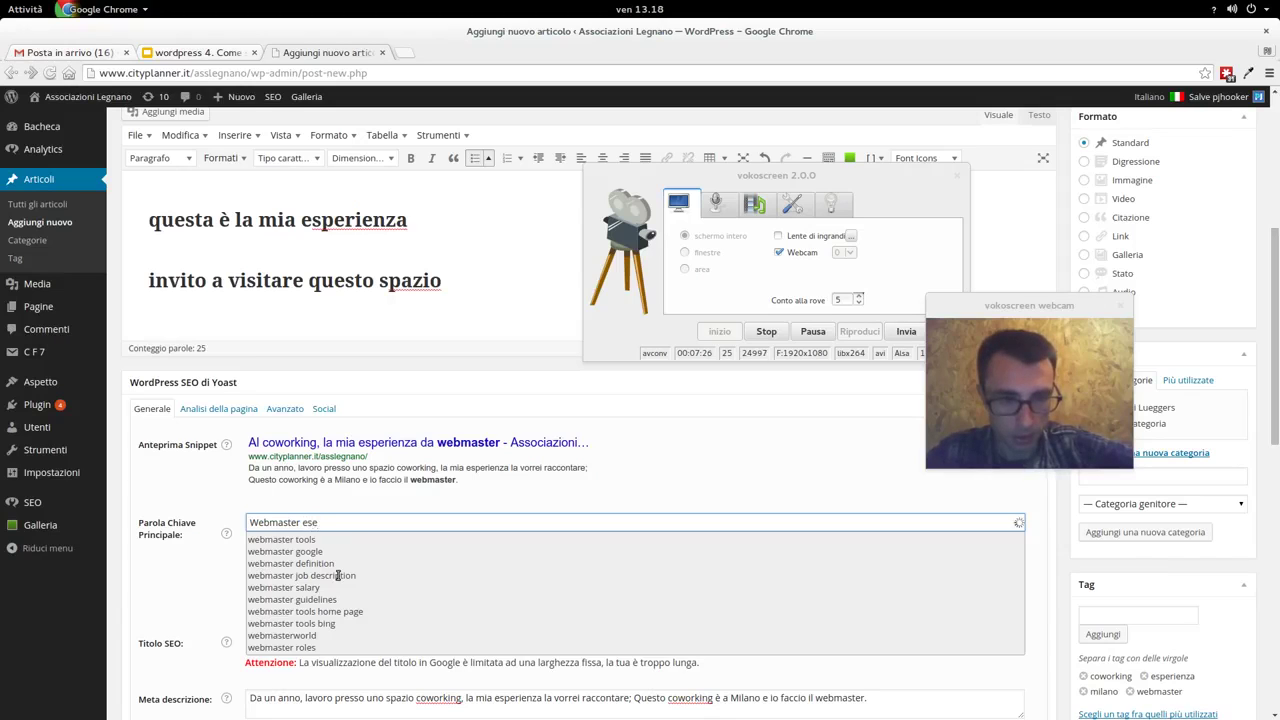
key(BackSpace)
text(perienza)
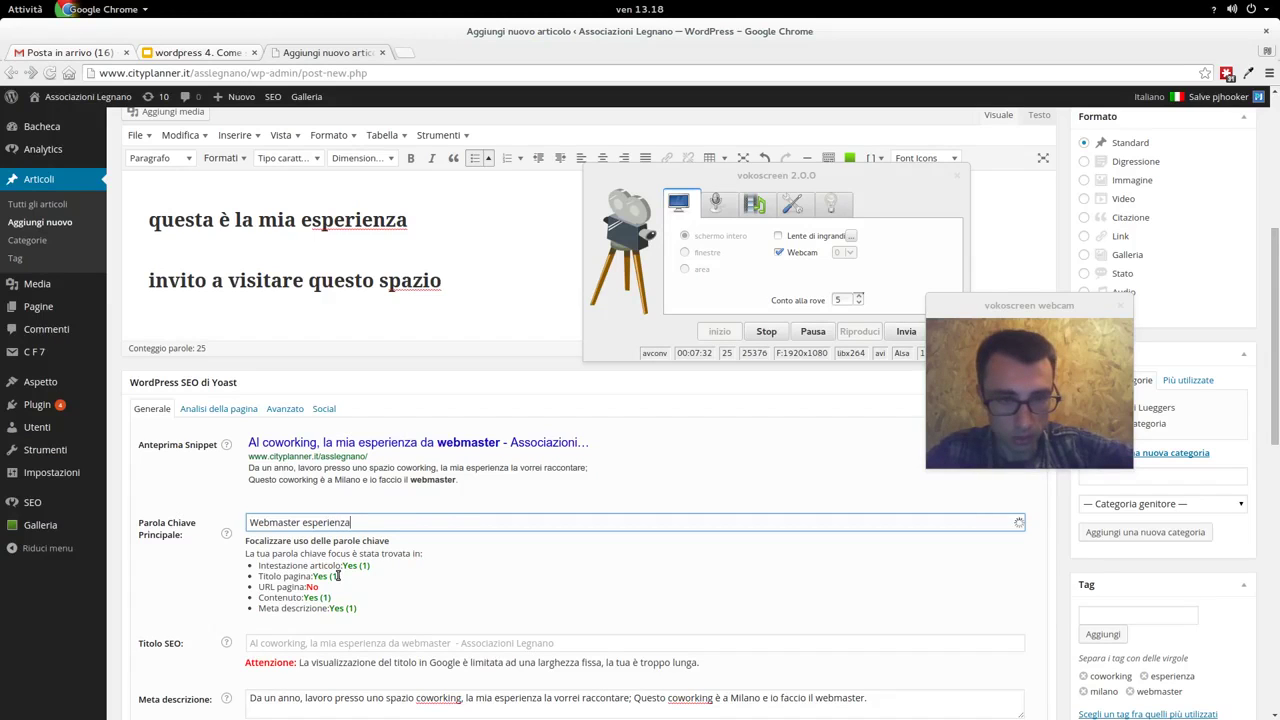
text(coworking)
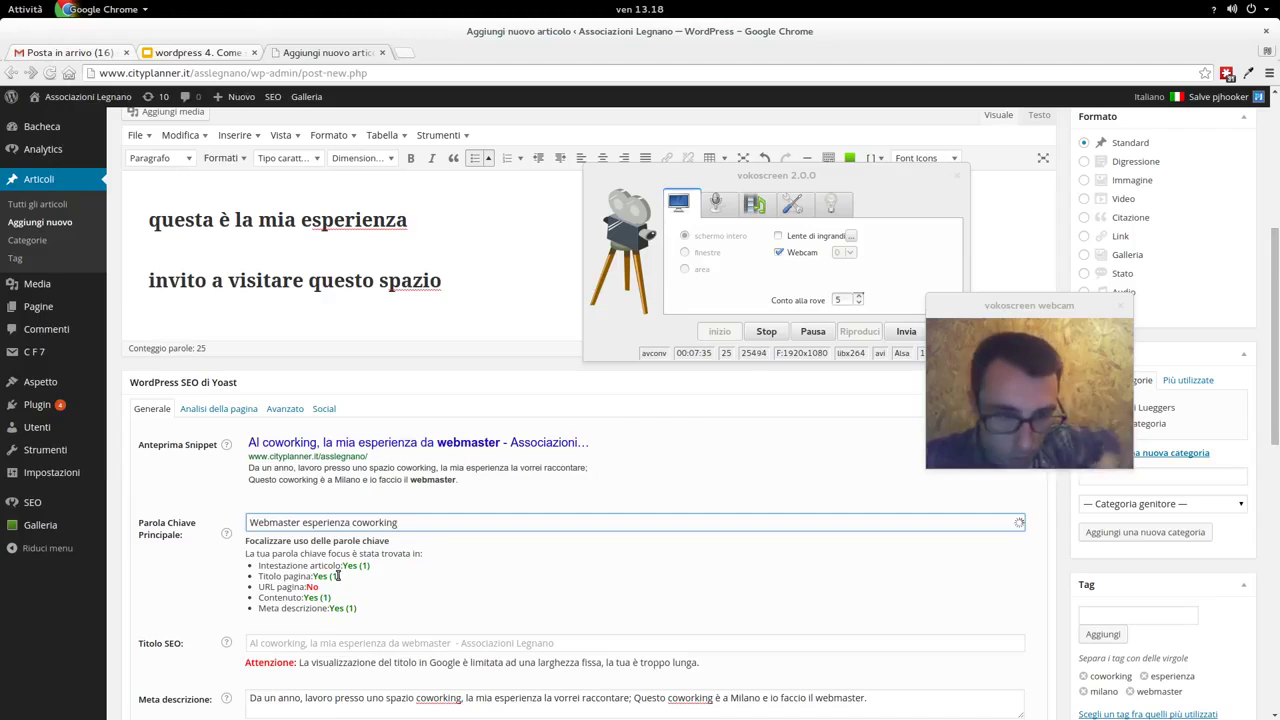
click(338, 576)
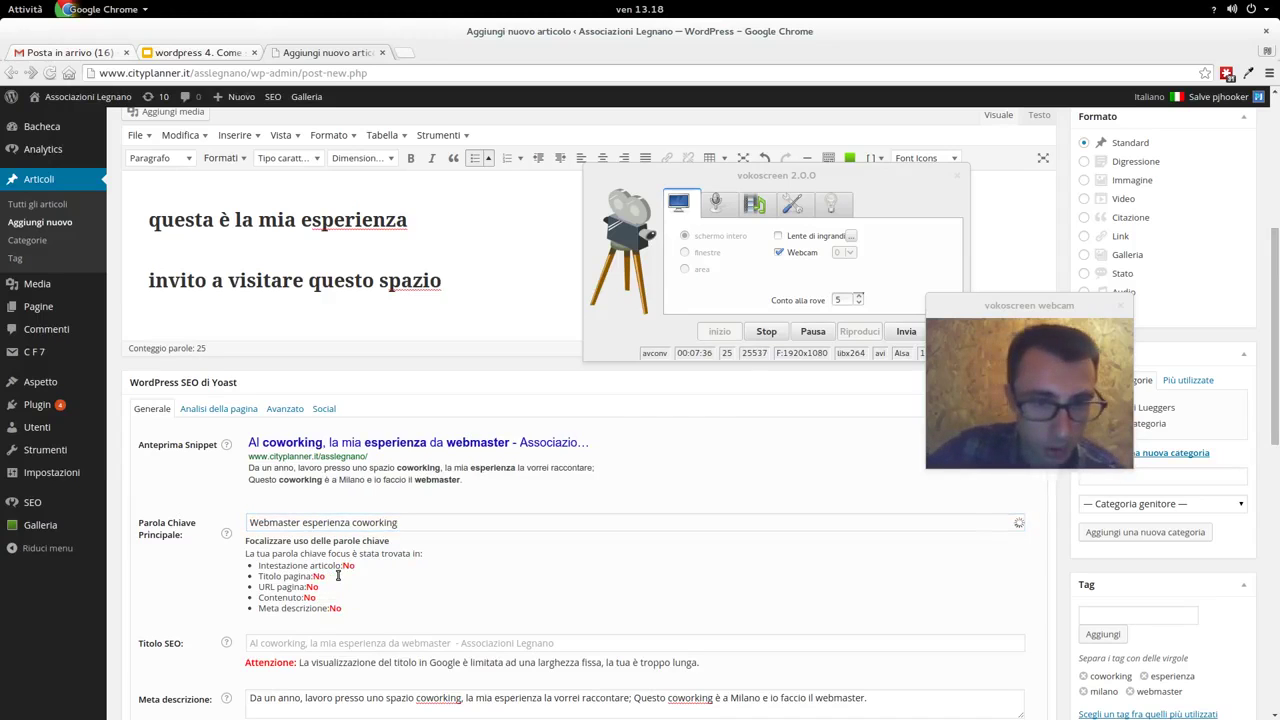
- Make the keyword's first letter lowercase, and clear the whole Parola Chiave Principale
click(251, 525)
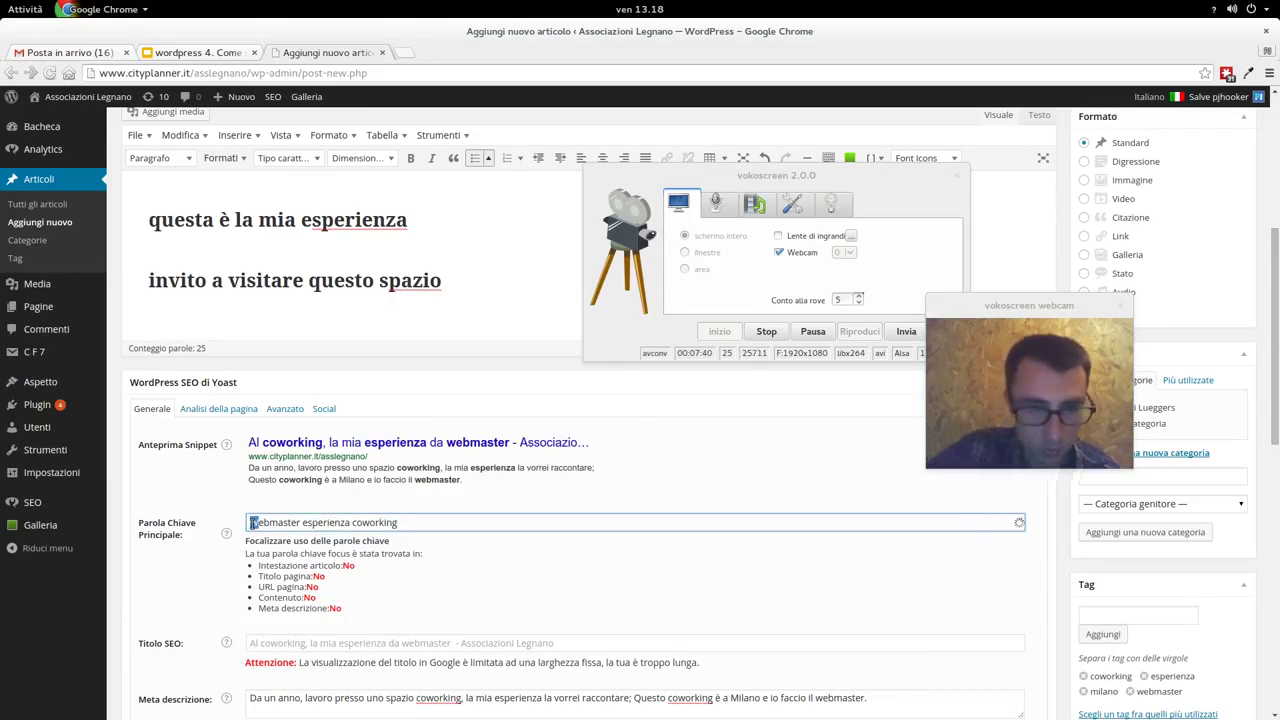
text(w)
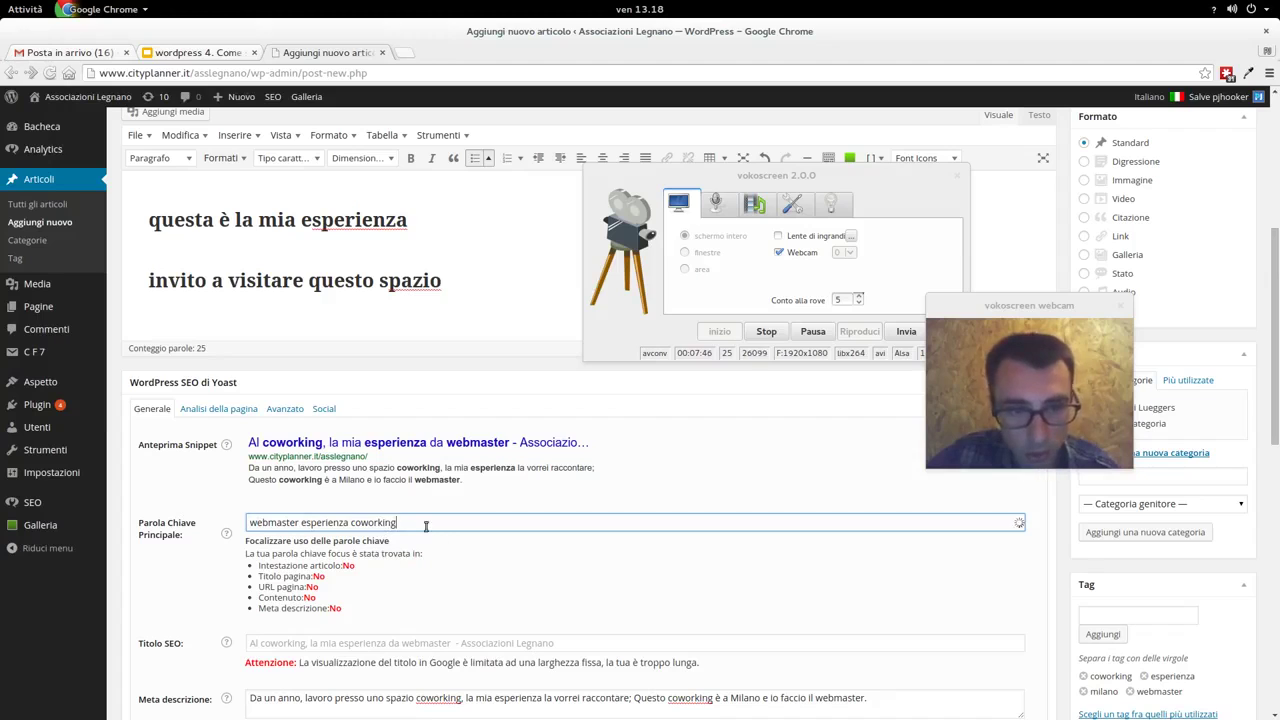
drag(426, 526, 210, 488)
key(BackSpace)
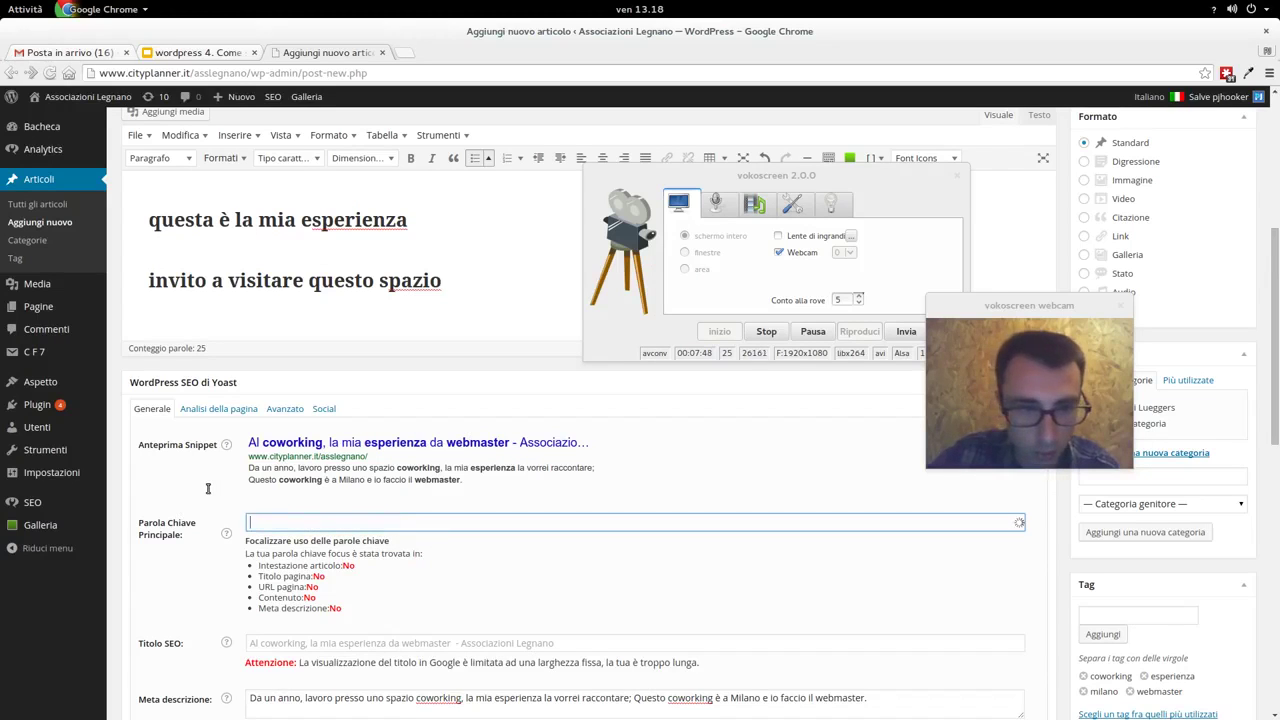
click(464, 572)
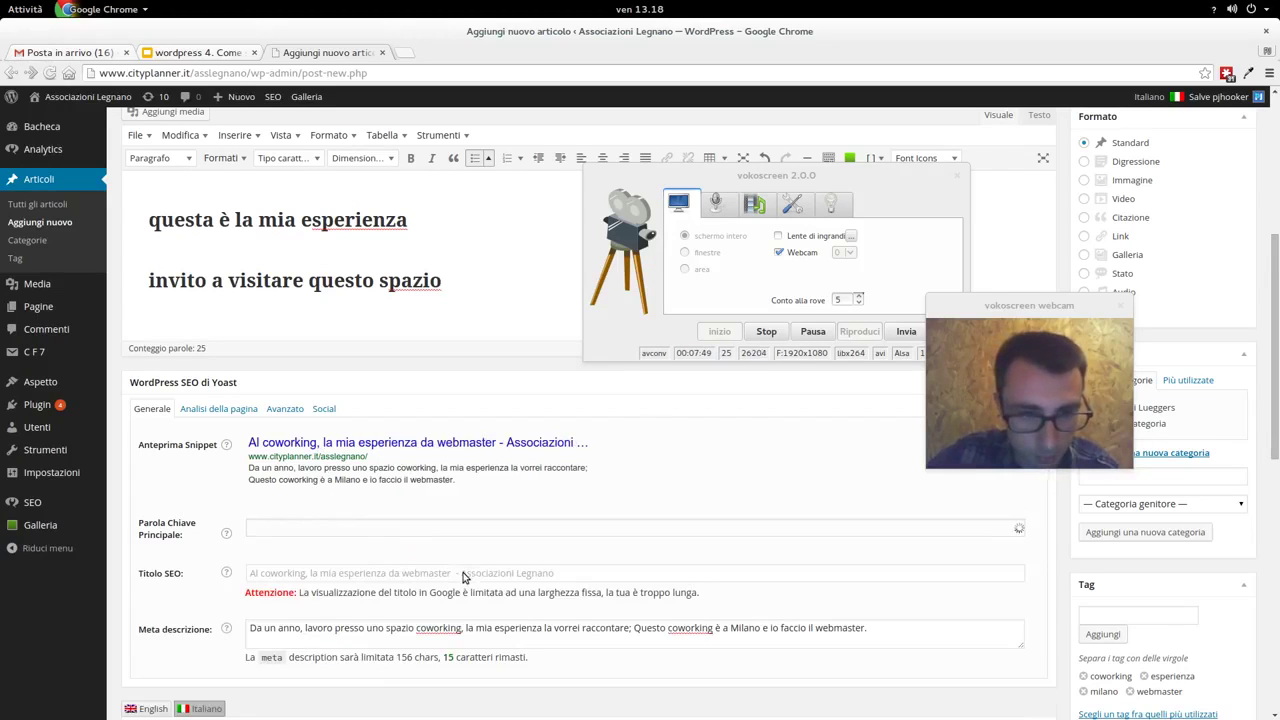
- Set the Parola Chiave Principale to "webmaster"
click(317, 528)
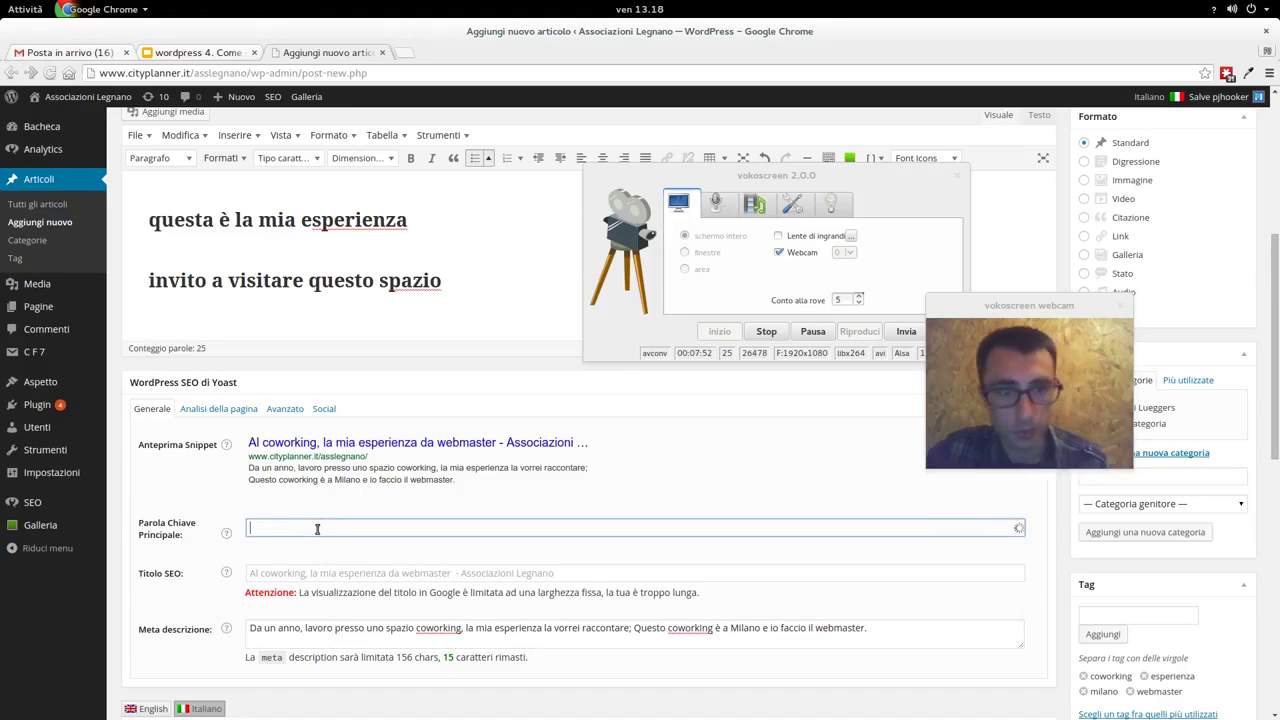
text(webs)
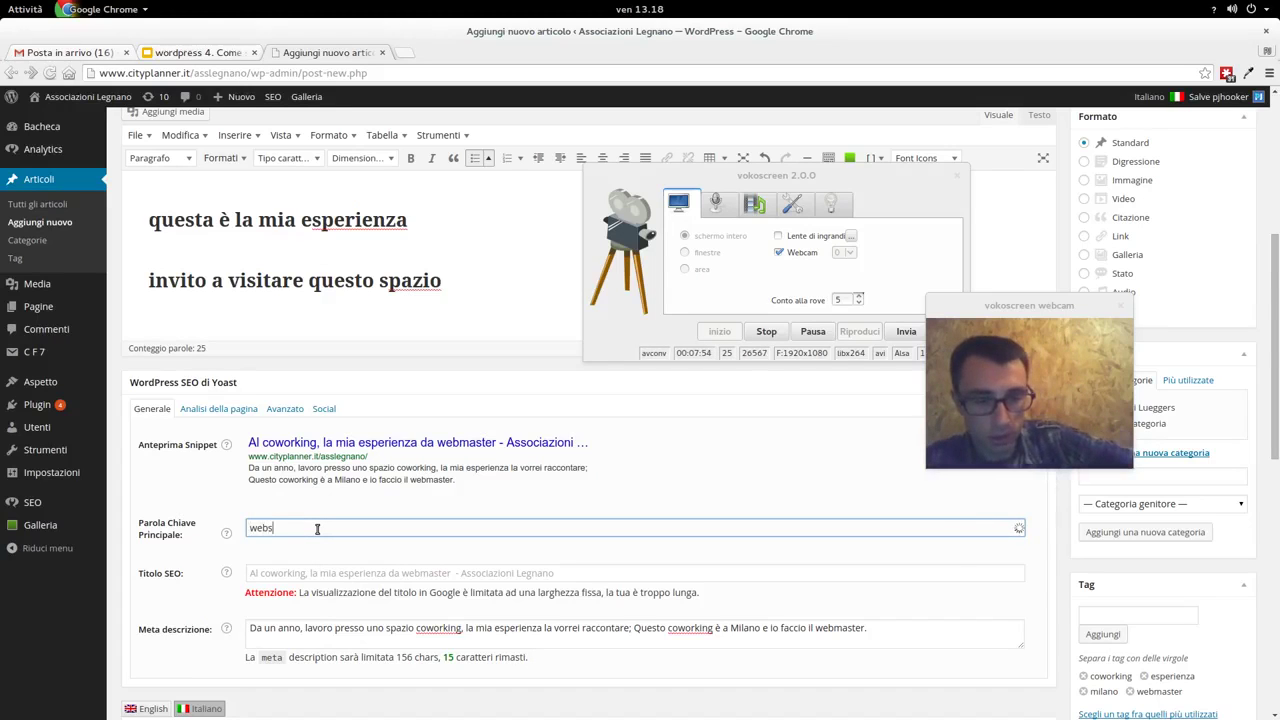
text(t)
key(BackSpace)
key(BackSpace)
text(master)
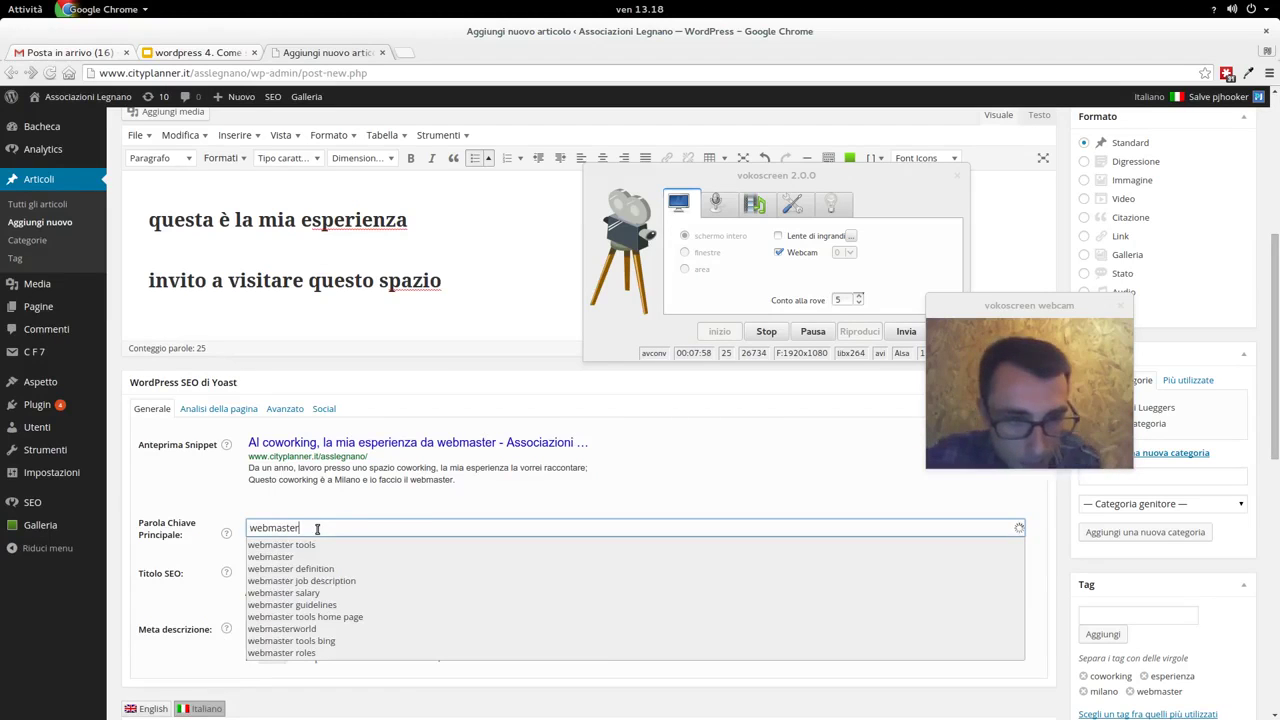
click(329, 516)
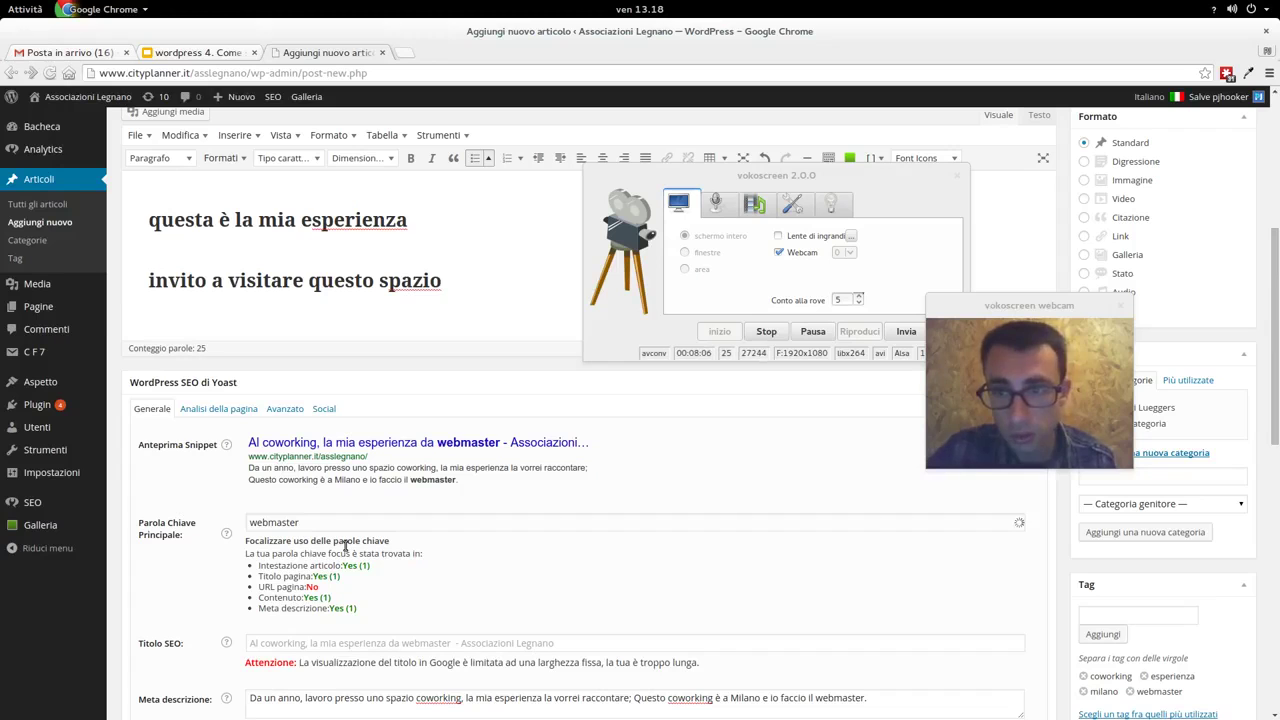
- Move the webcam window off the publishing settings and publish the post
scroll(735, 509, up, 4)
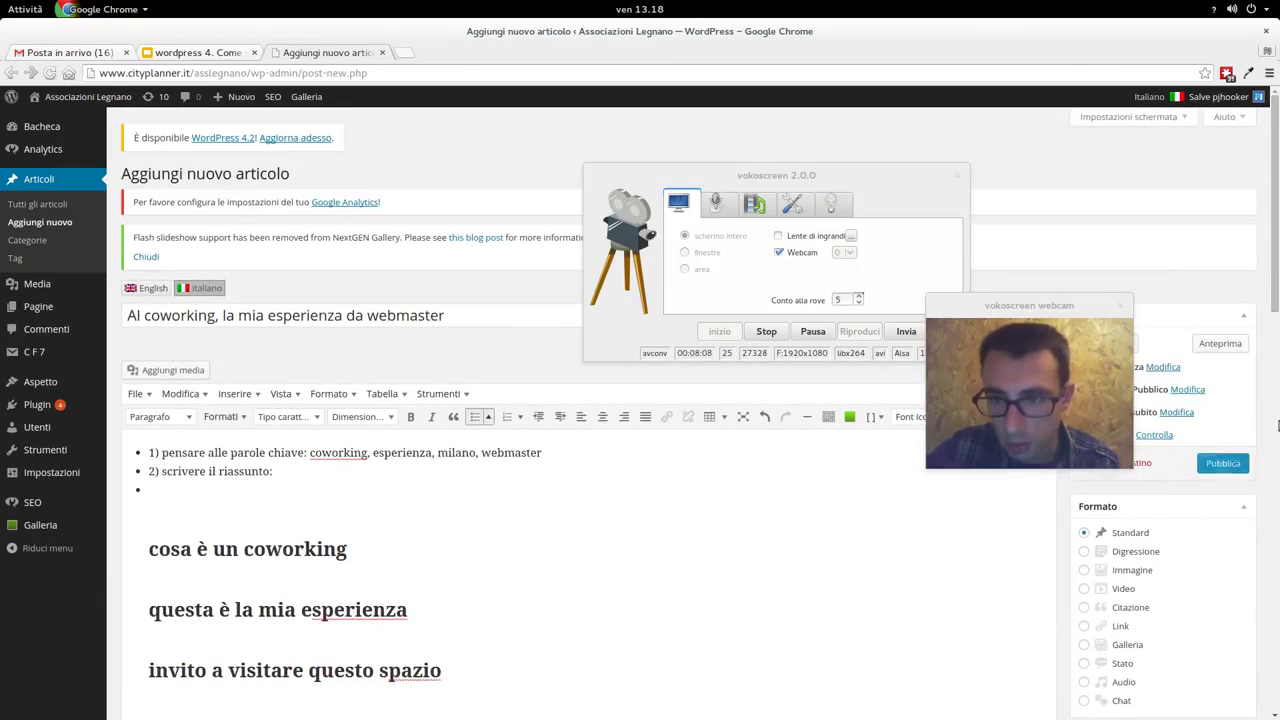
drag(1013, 305, 1015, 158)
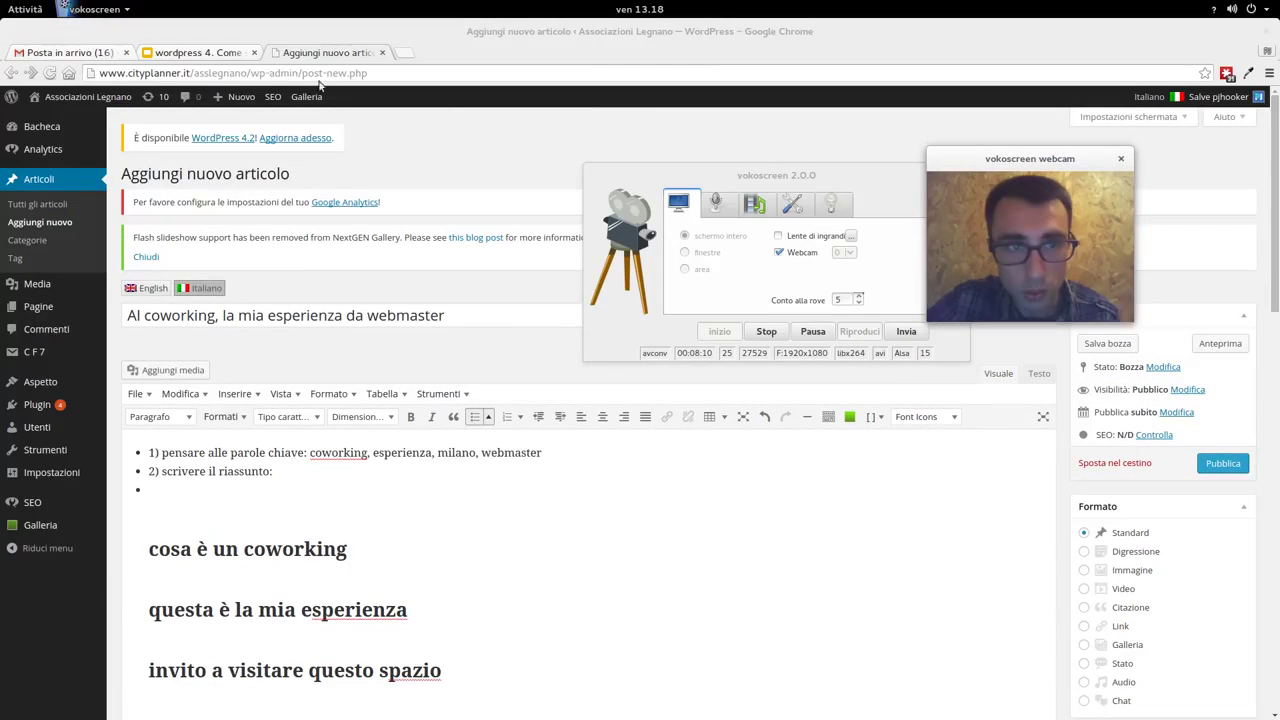
click(1240, 465)
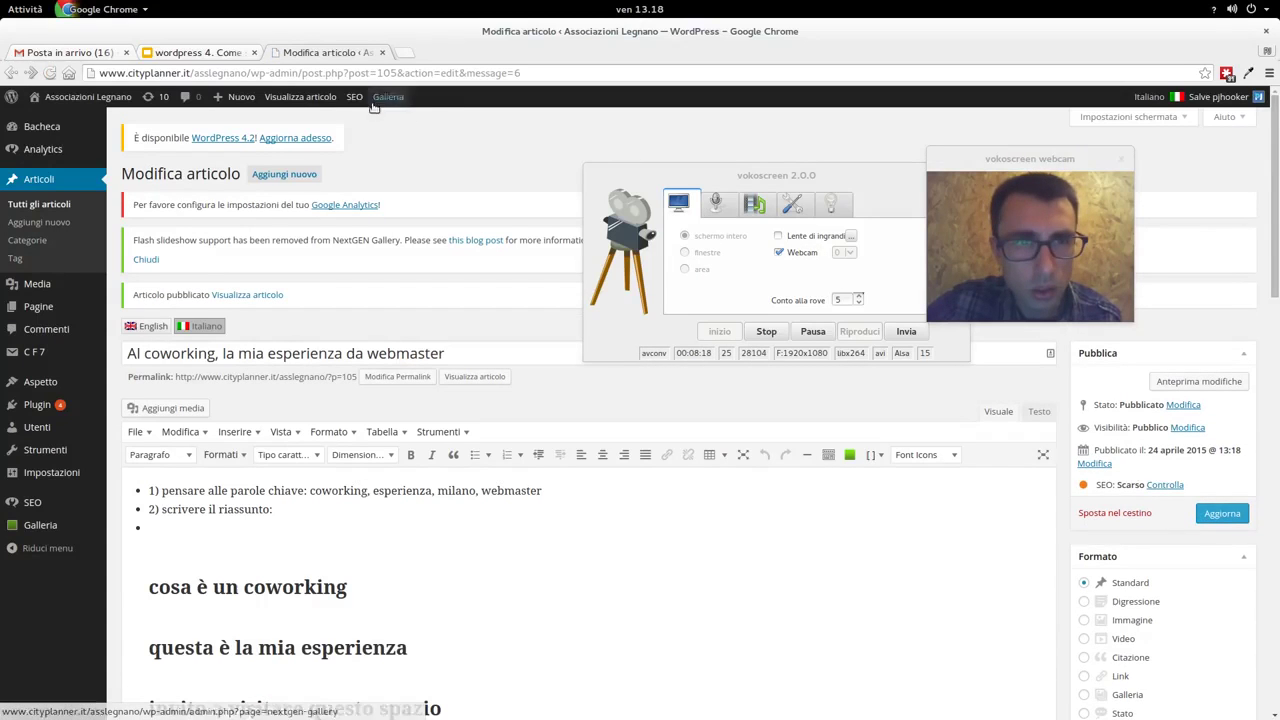
mouse_move(361, 104)
mouse_move(371, 135)
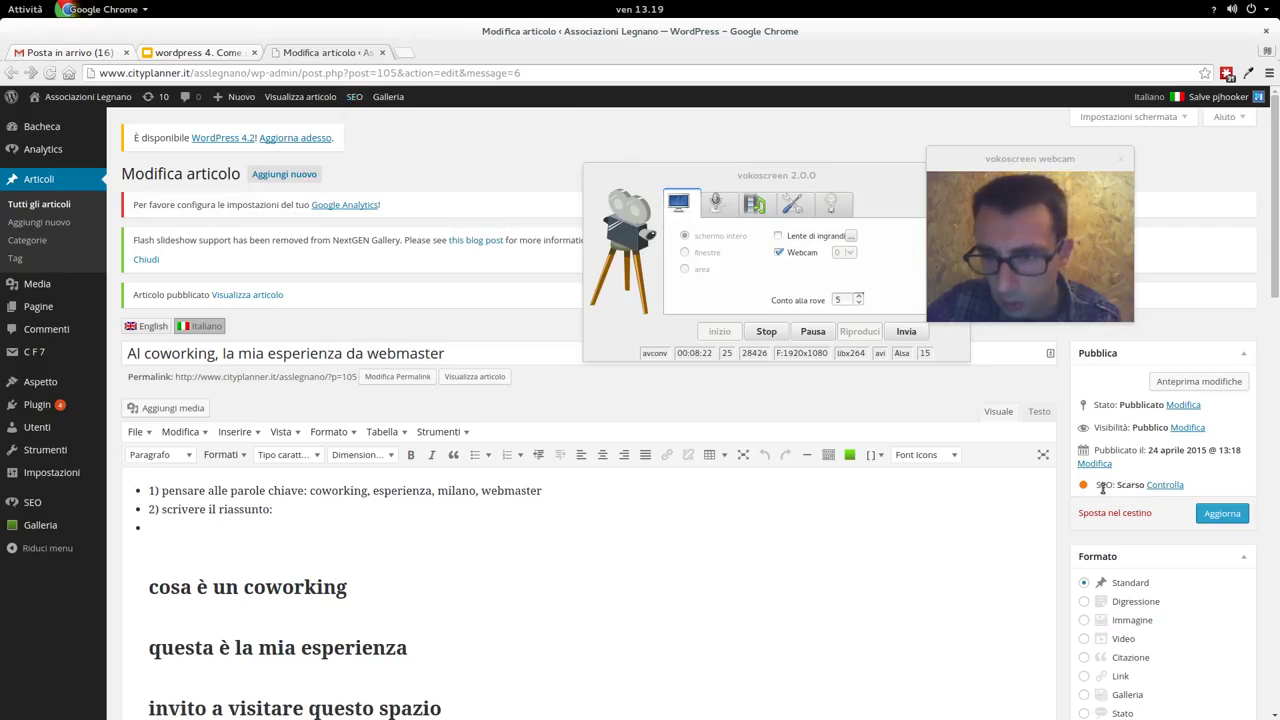
- Delete the outline bullets on the keywords and the summary, including the empty bullet, above the post's first heading
scroll(1046, 552, down, 1)
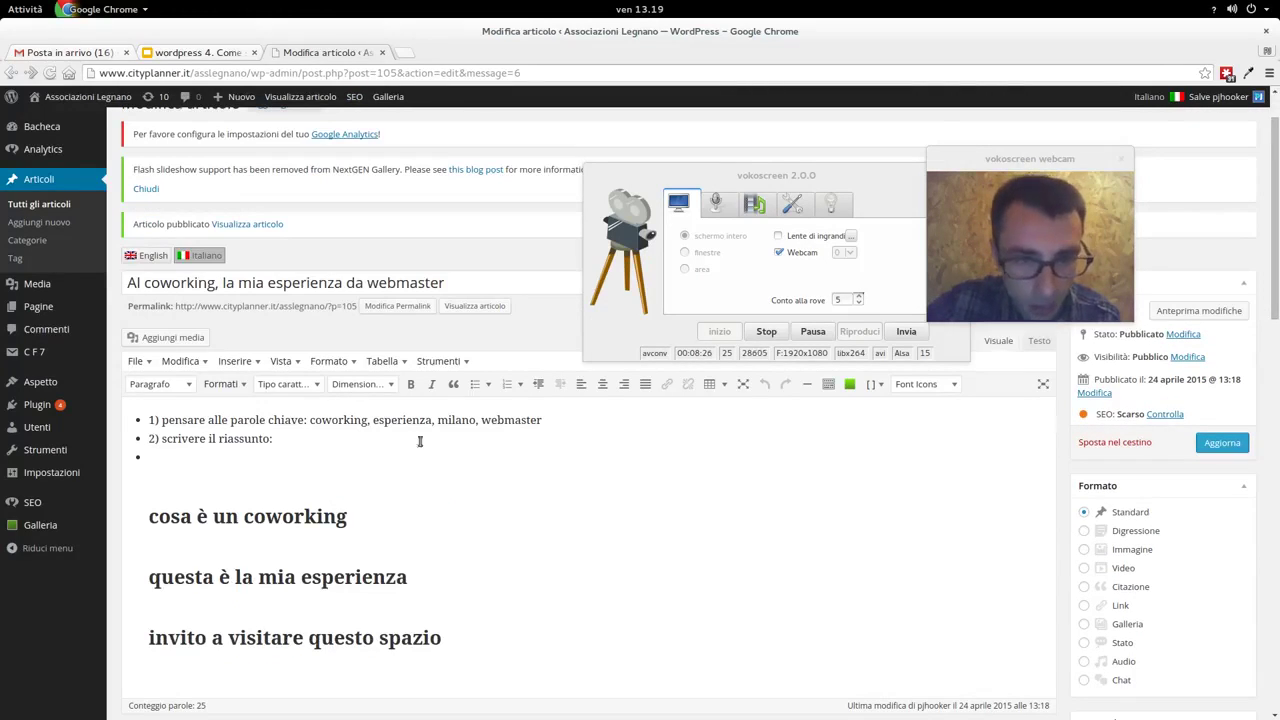
drag(278, 454, 144, 416)
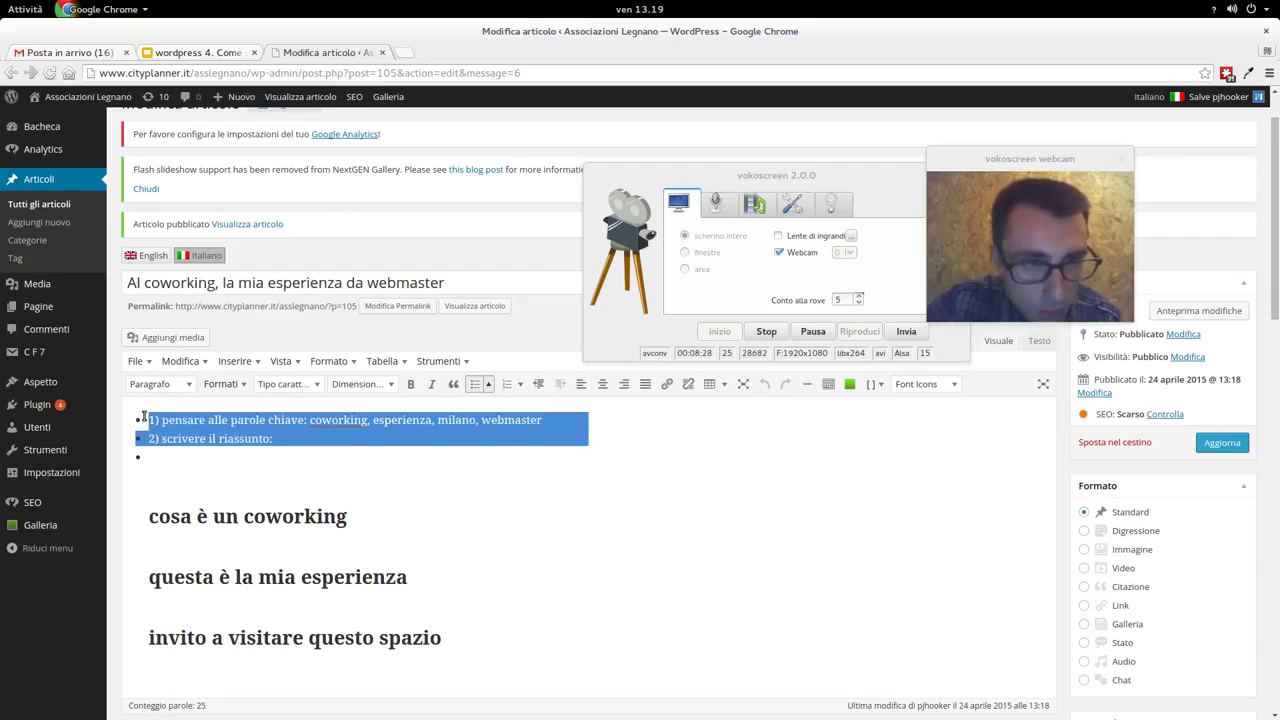
key(BackSpace)
key(BackSpace)
key(BackSpace)
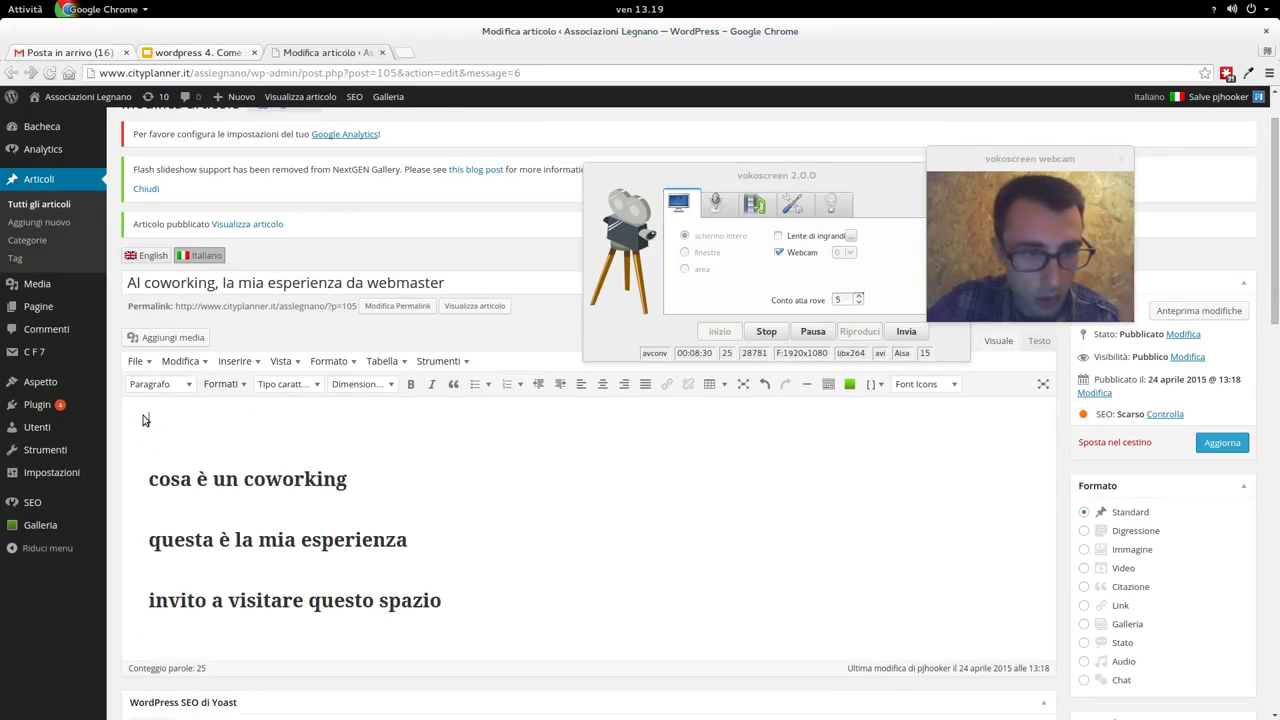
- Format the line "cosa è un coworking" as a Titolo 2 heading
drag(280, 423, 97, 425)
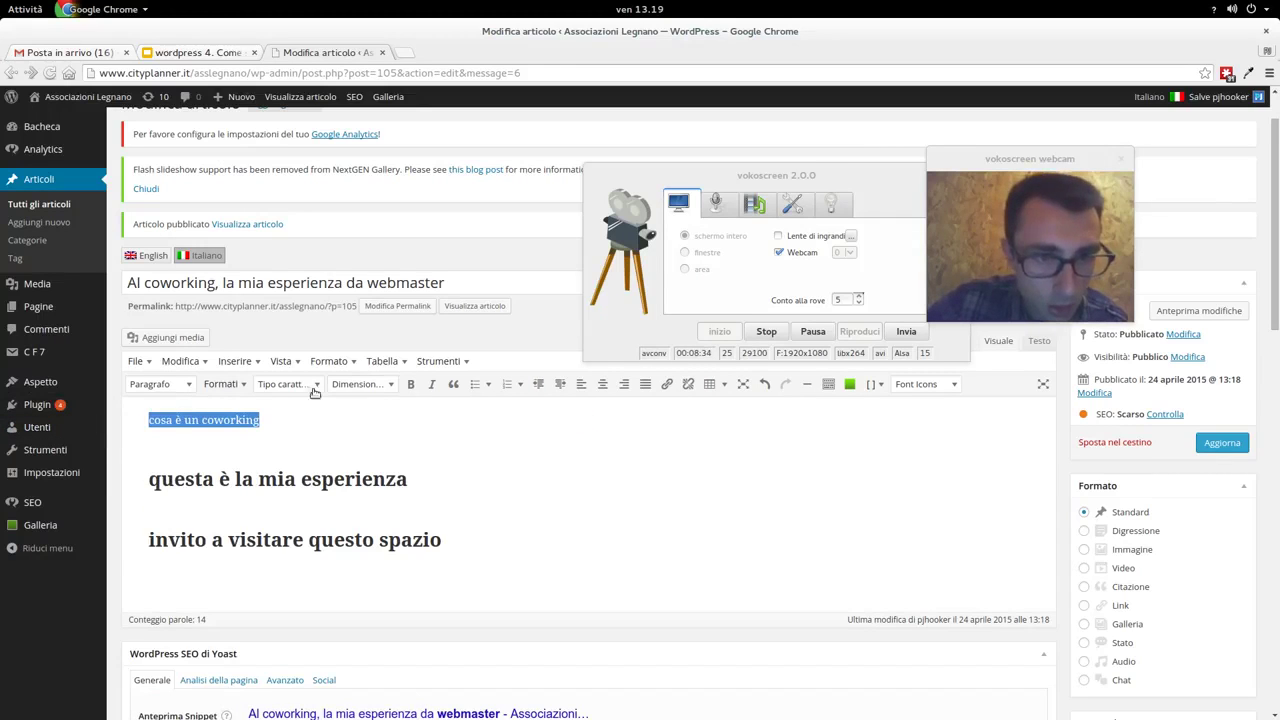
click(330, 361)
mouse_move(350, 523)
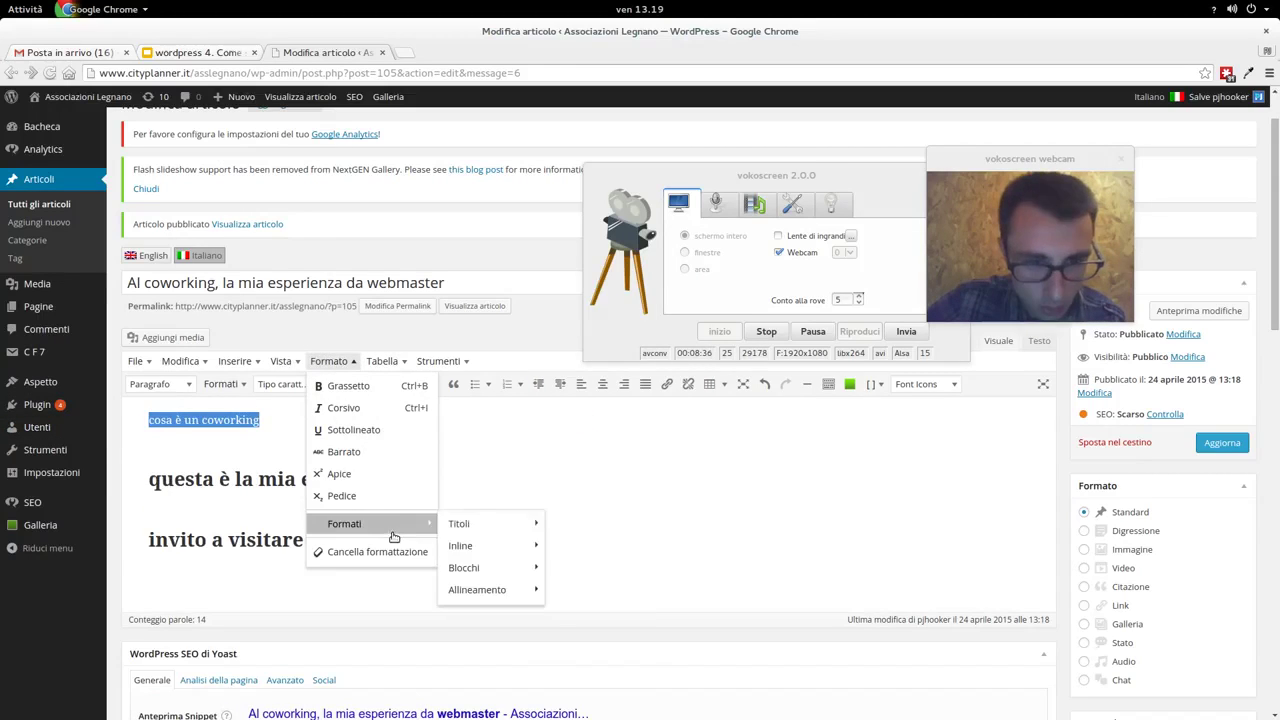
mouse_move(462, 523)
click(628, 566)
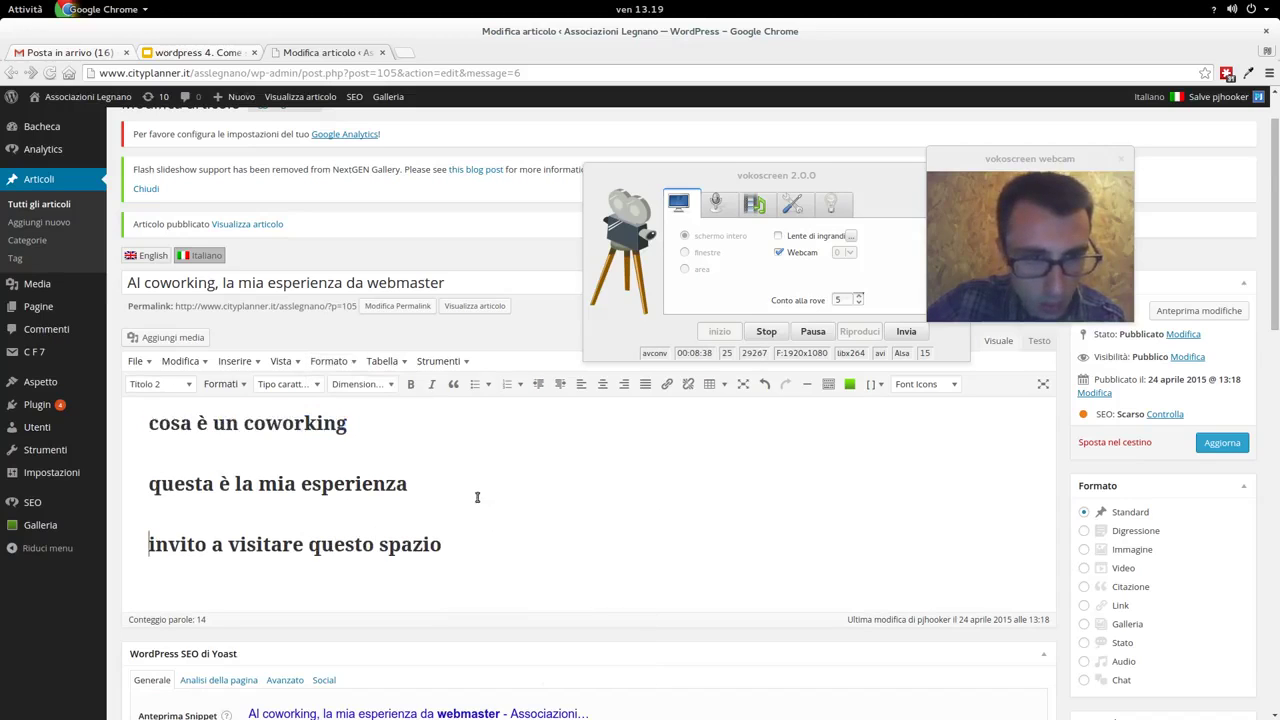
- Extend the Parola Chiave Principale to "webmaster coworking" and check the keyword usage
scroll(474, 491, down, 3)
scroll(475, 540, down, 3)
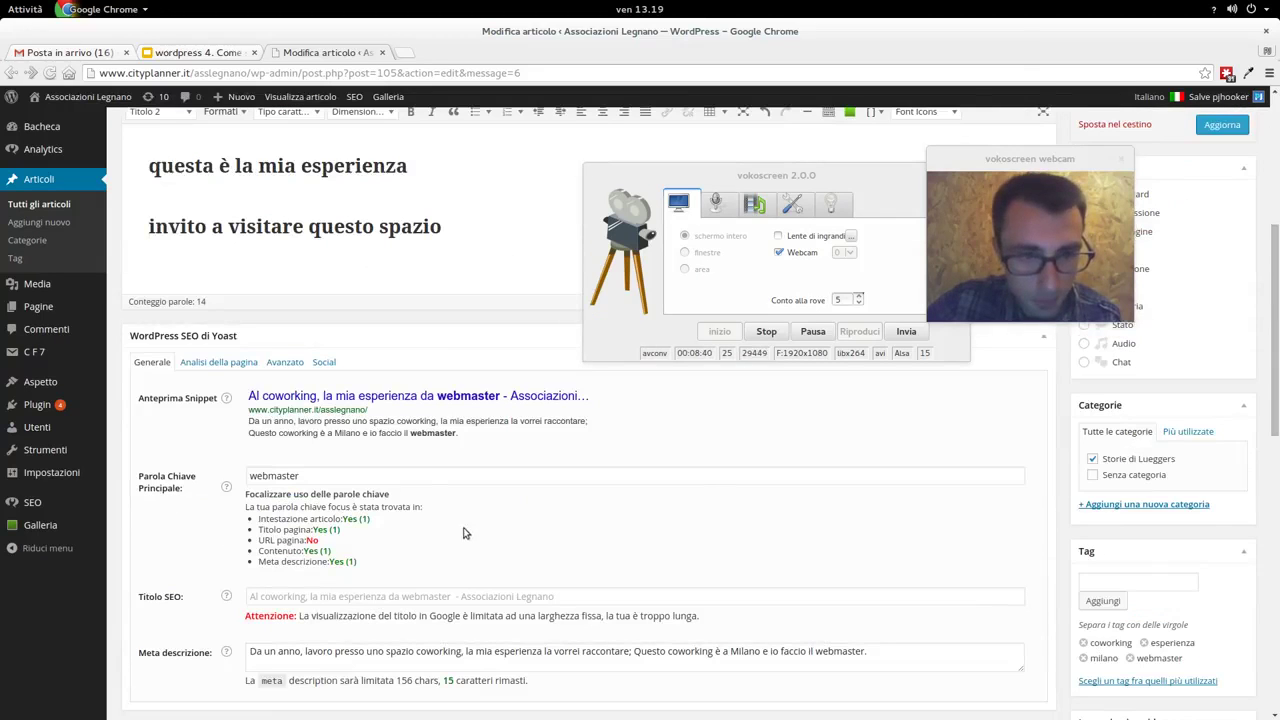
click(398, 471)
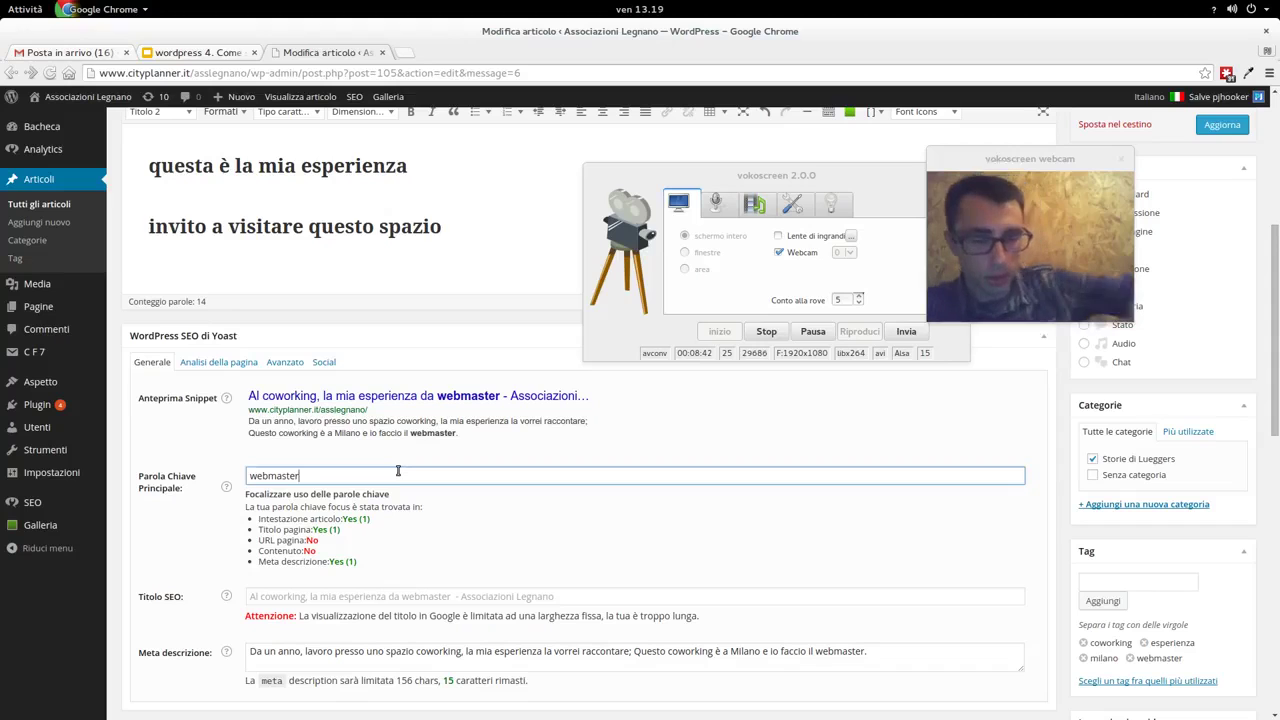
text(cp)
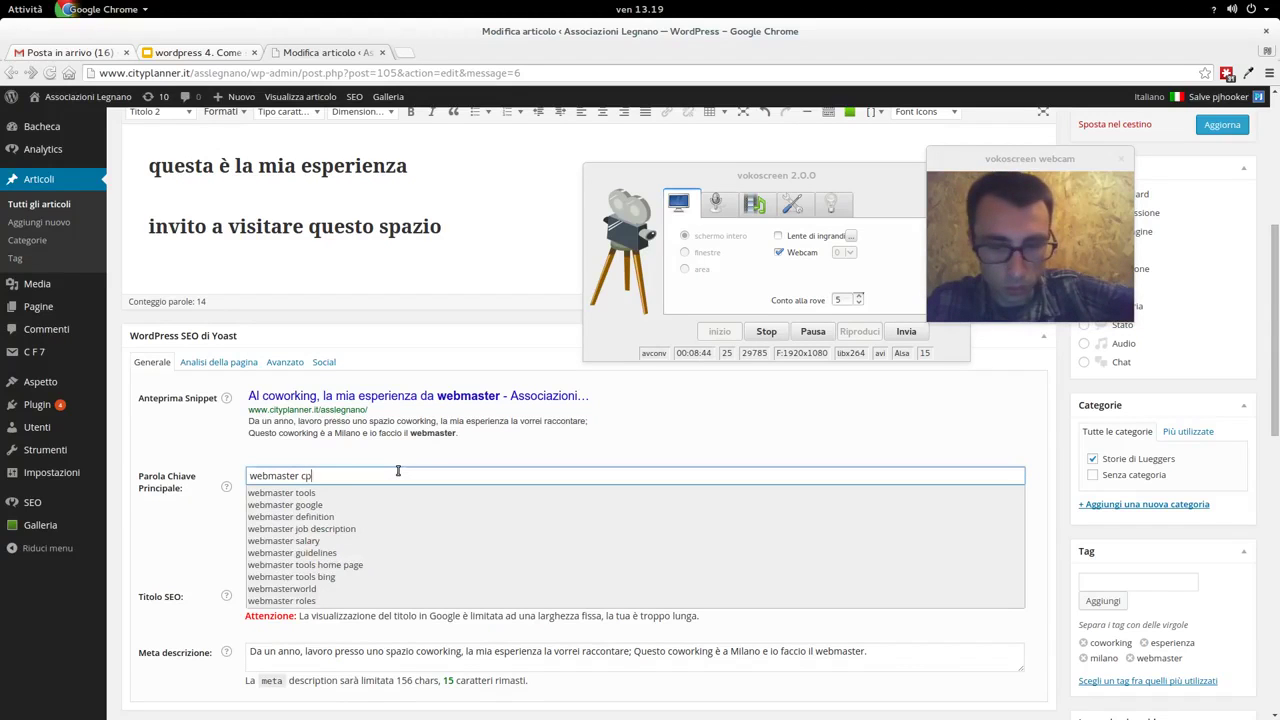
key(BackSpace)
text(owirk)
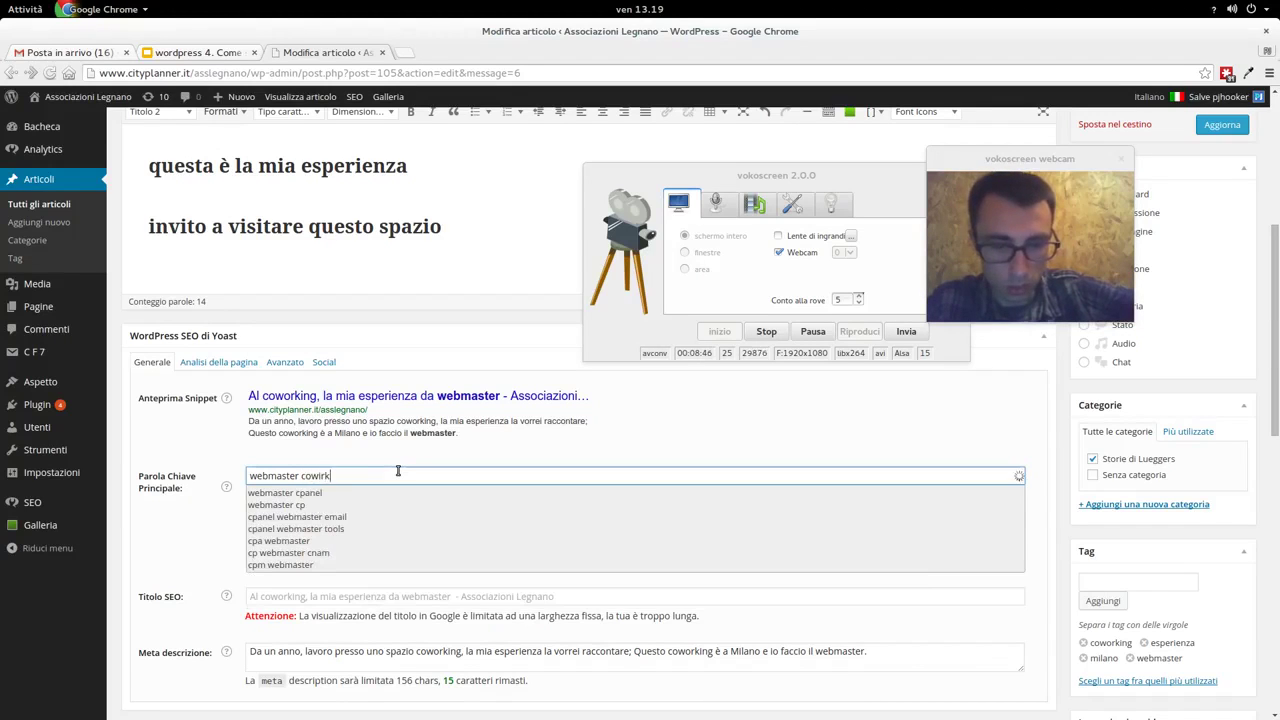
text(ing)
key(BackSpace)
key(BackSpace)
key(BackSpace)
key(BackSpace)
text(orking)
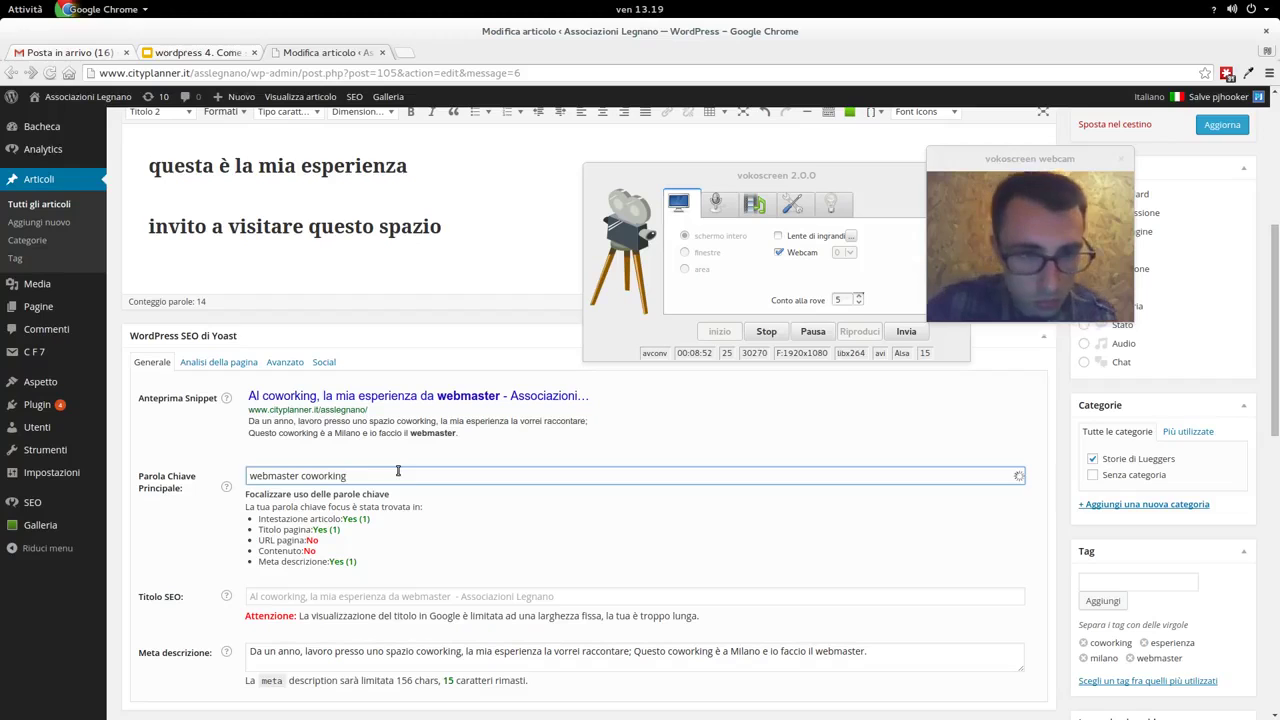
click(406, 505)
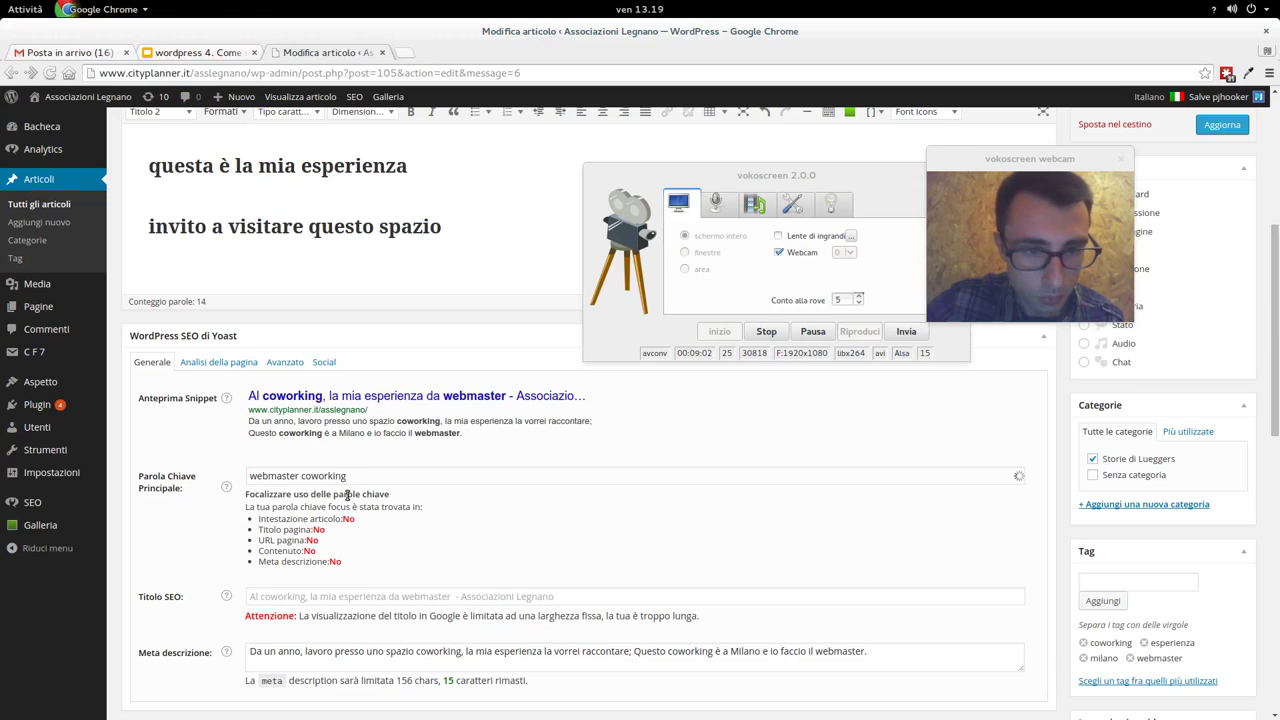
drag(263, 476, 359, 479)
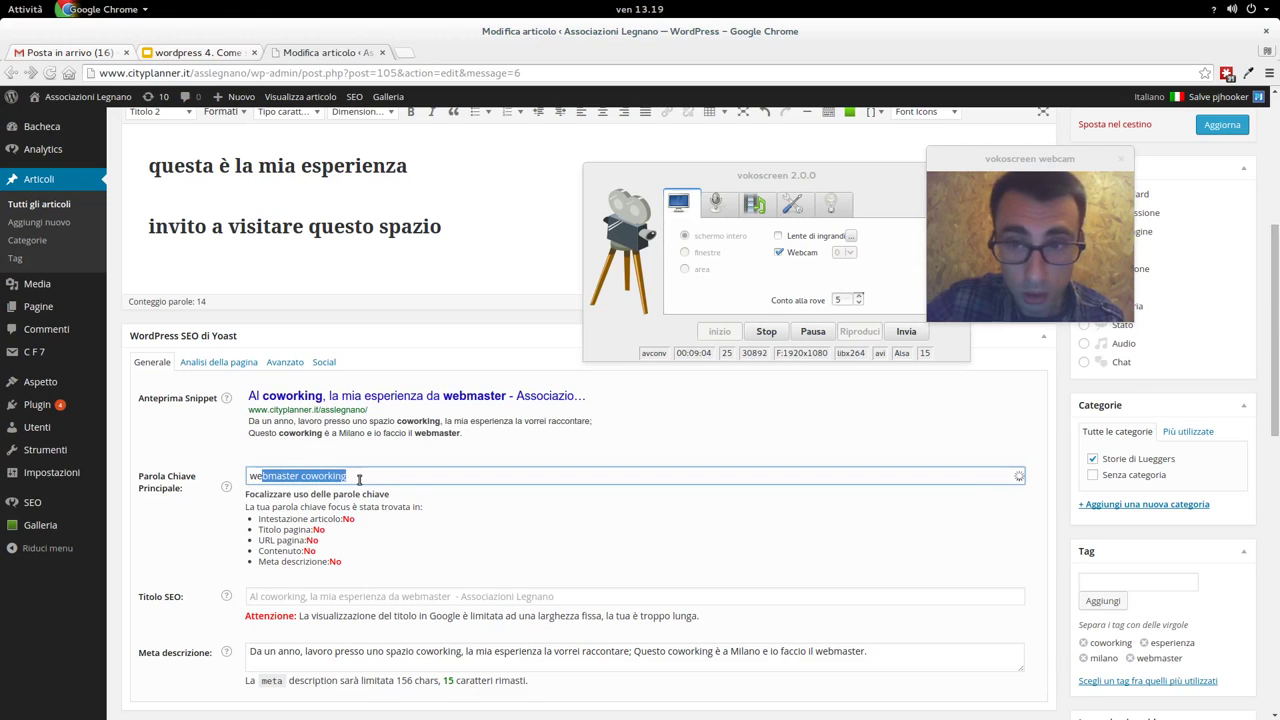
scroll(368, 507, up, 1)
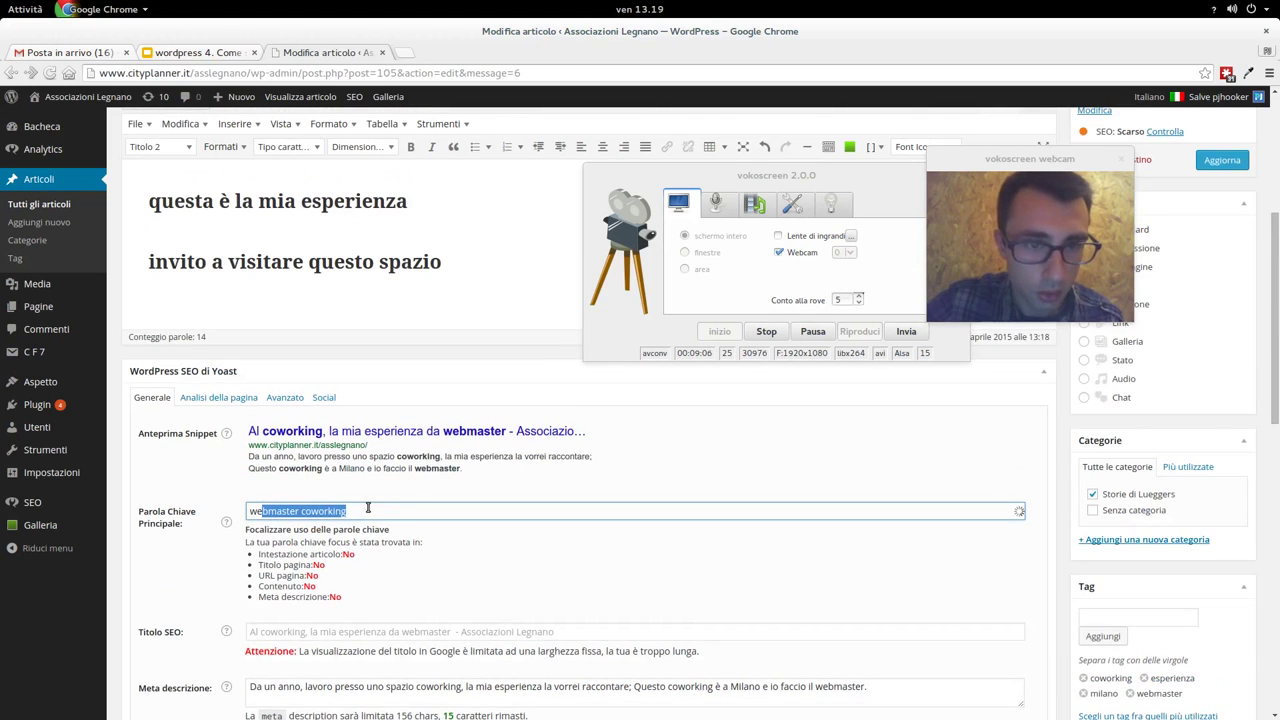
scroll(340, 320, up, 4)
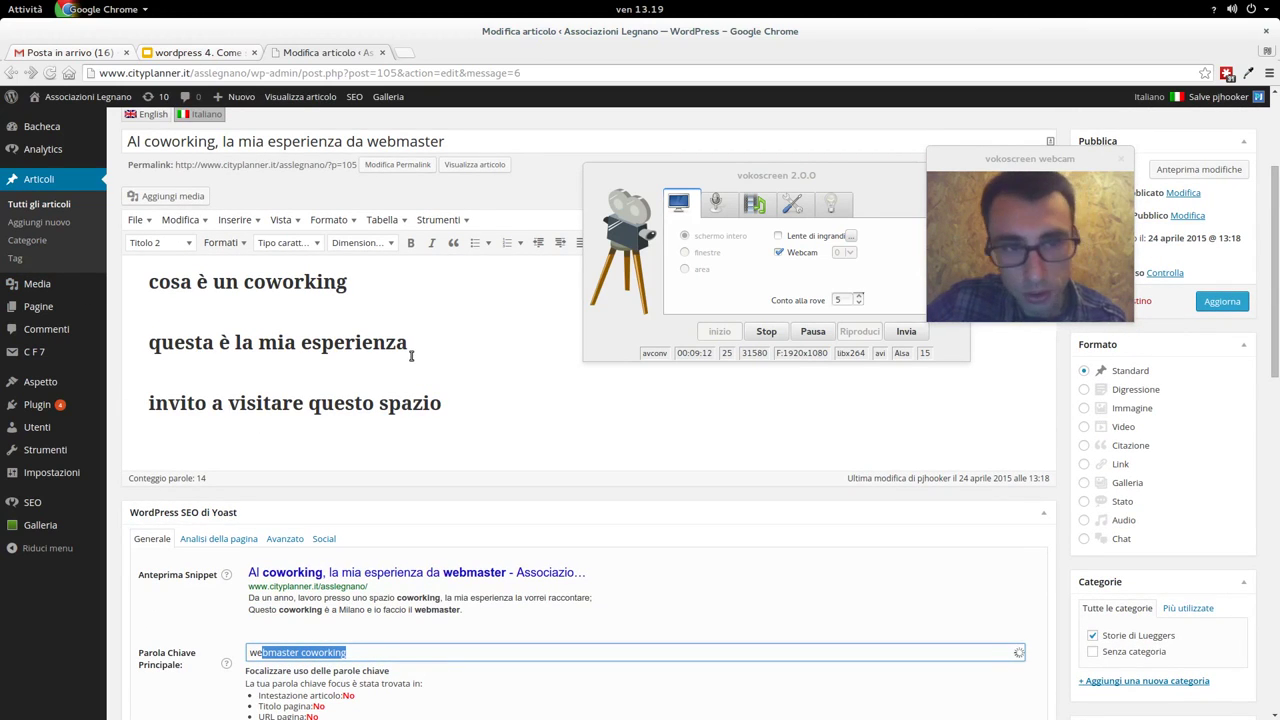
- Replace the heading "questa è la mia esperienza" with "Webmaster al coworking"
drag(413, 346, 106, 347)
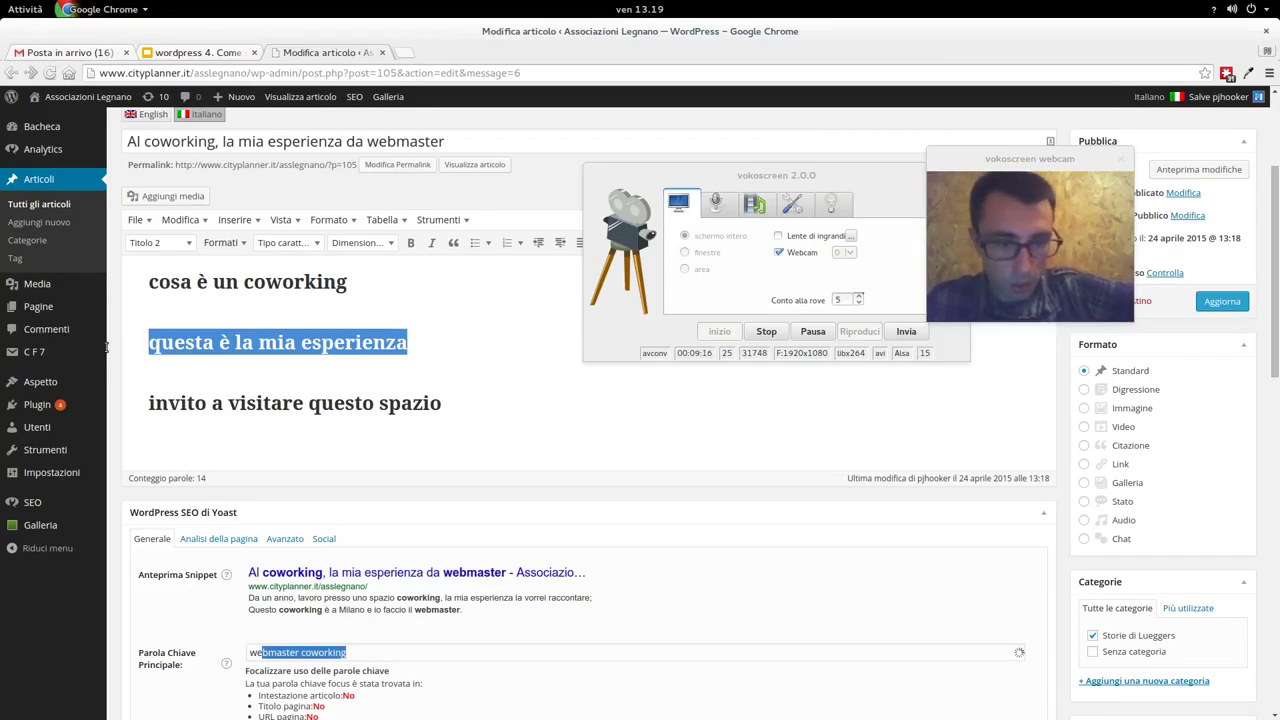
text(Webmaster)
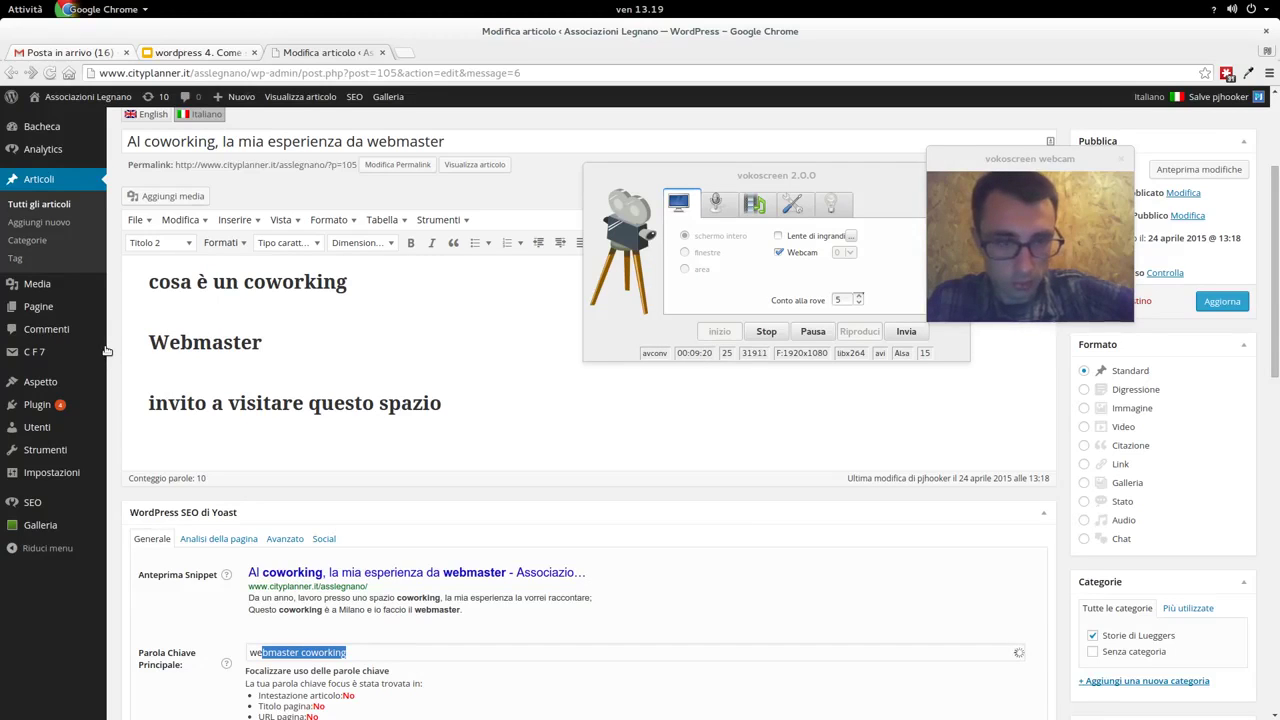
text( al coworking)
- Change the Parola Chiave Principale to "webmaster al coworking" and check the keyword usage
click(511, 656)
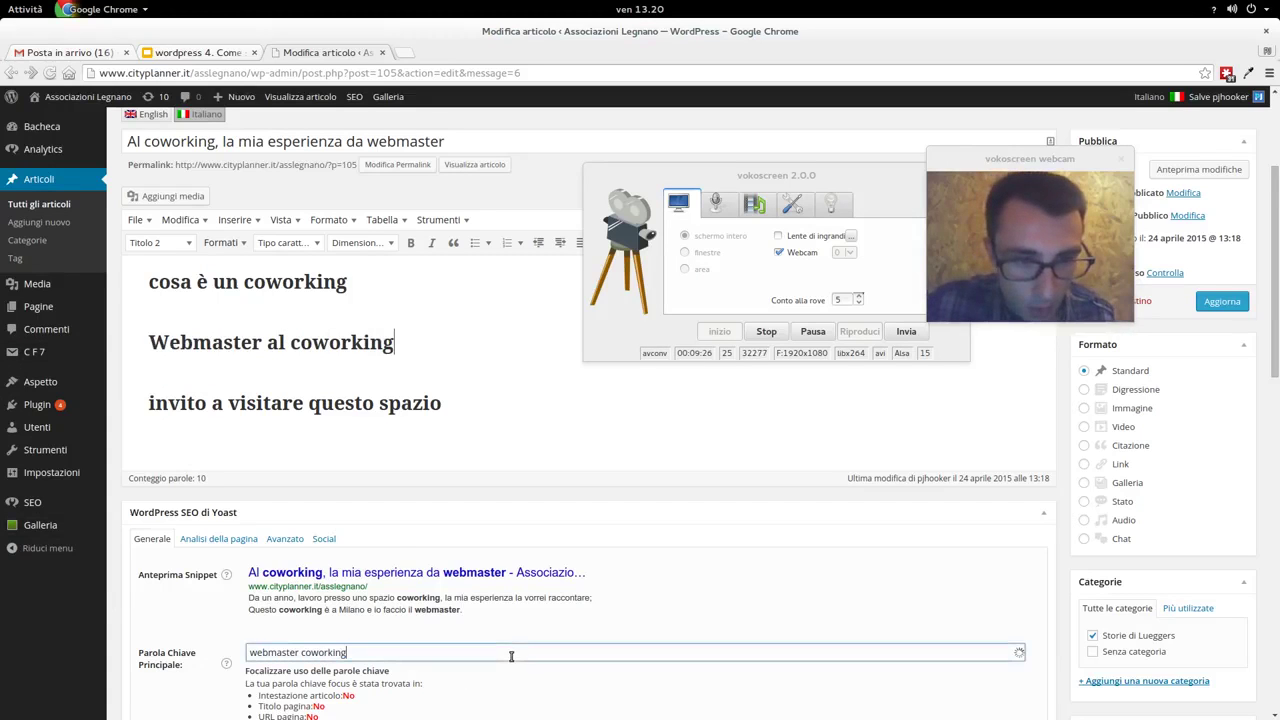
scroll(493, 650, down, 1)
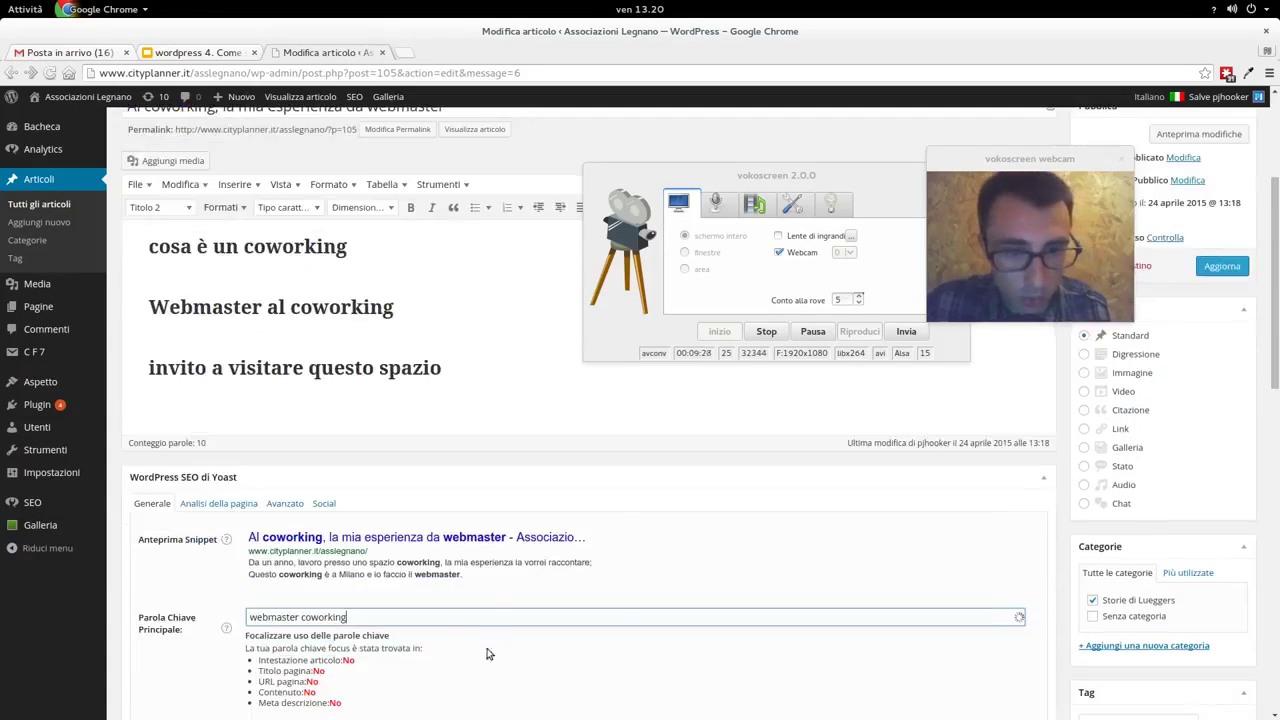
click(305, 617)
text(al)
click(597, 654)
scroll(477, 683, down, 1)
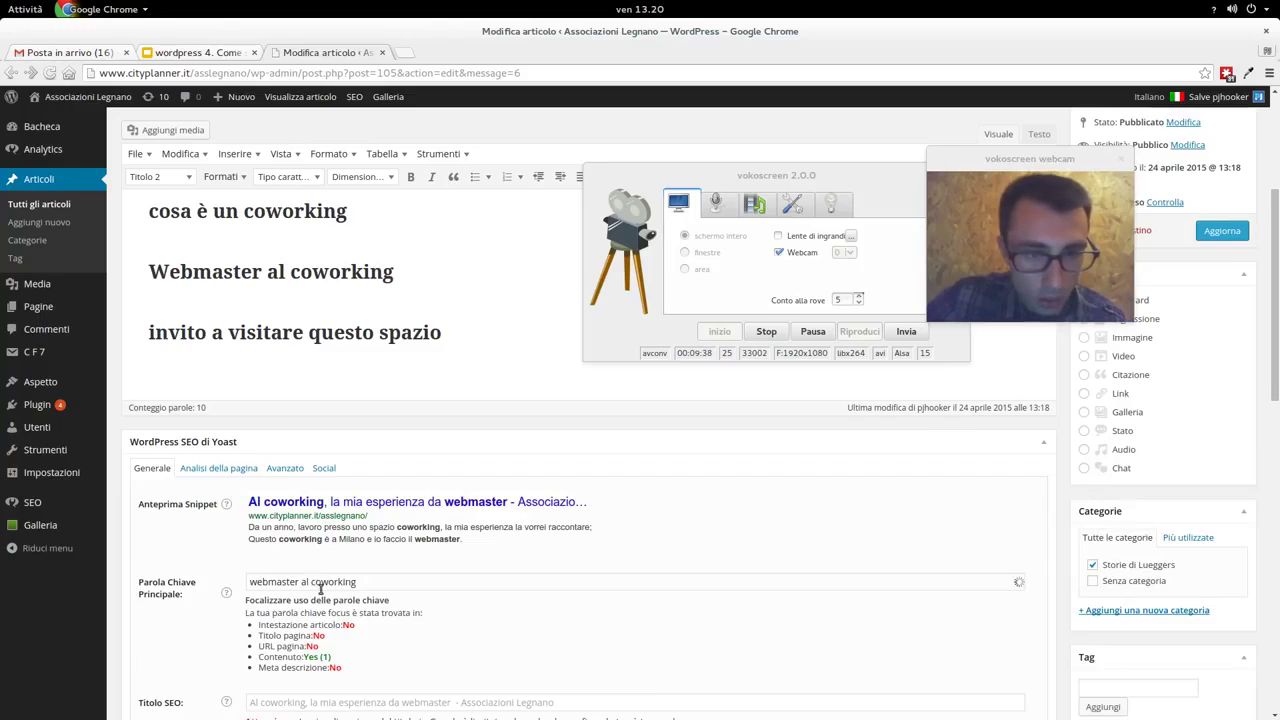
scroll(320, 590, down, 1)
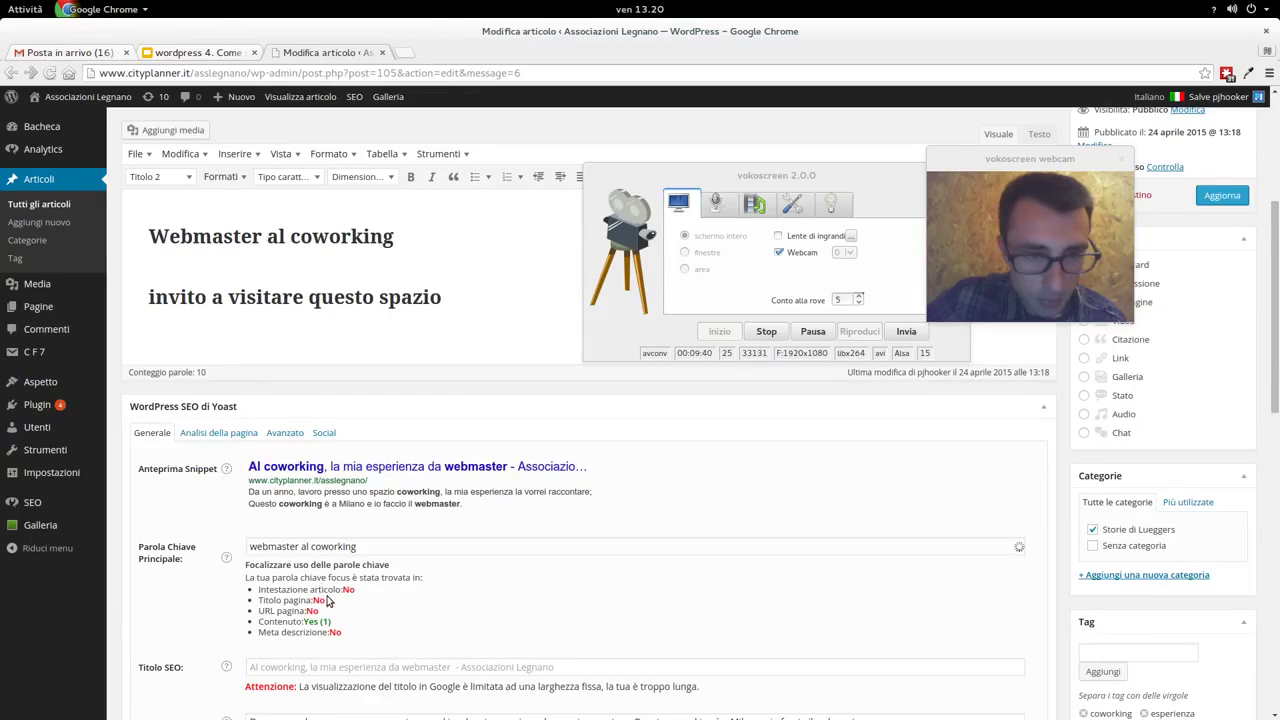
- Rewrite the opening of the post title as "Un webmaster al coworking:" in front of "la mia esperienza"
scroll(322, 595, up, 3)
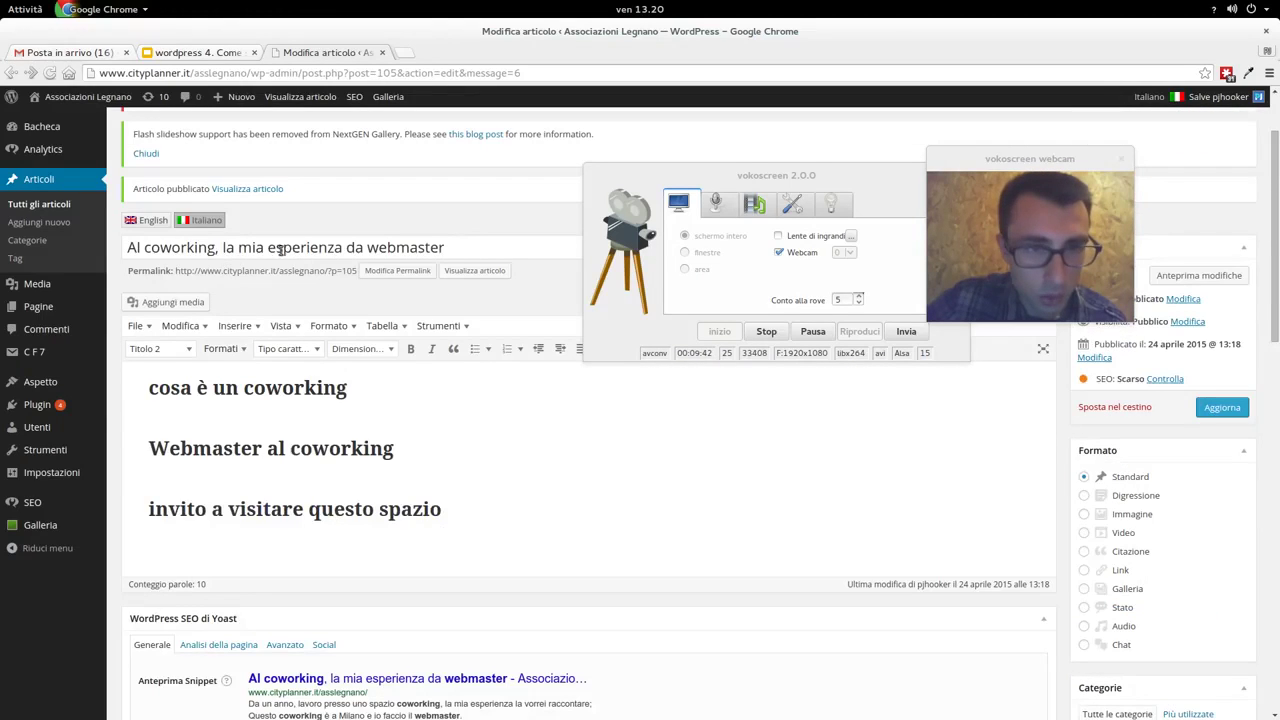
drag(139, 249, 40, 245)
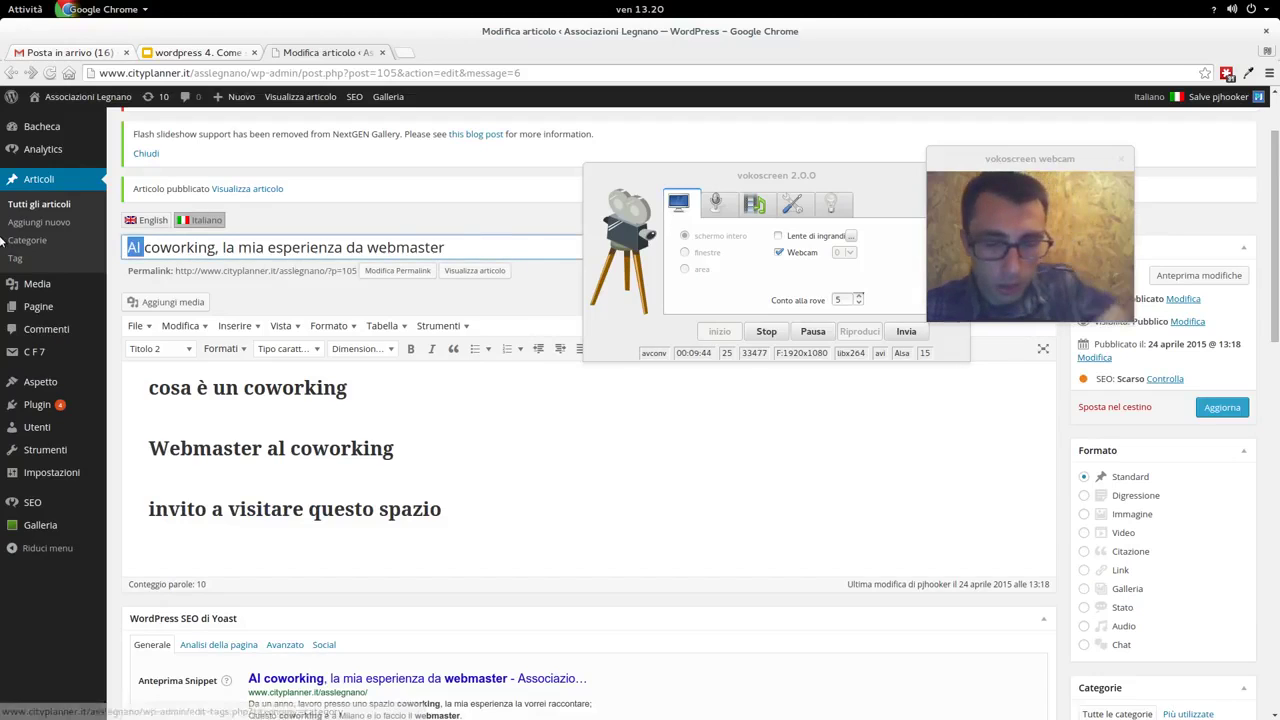
text(Un )
text(webmaster)
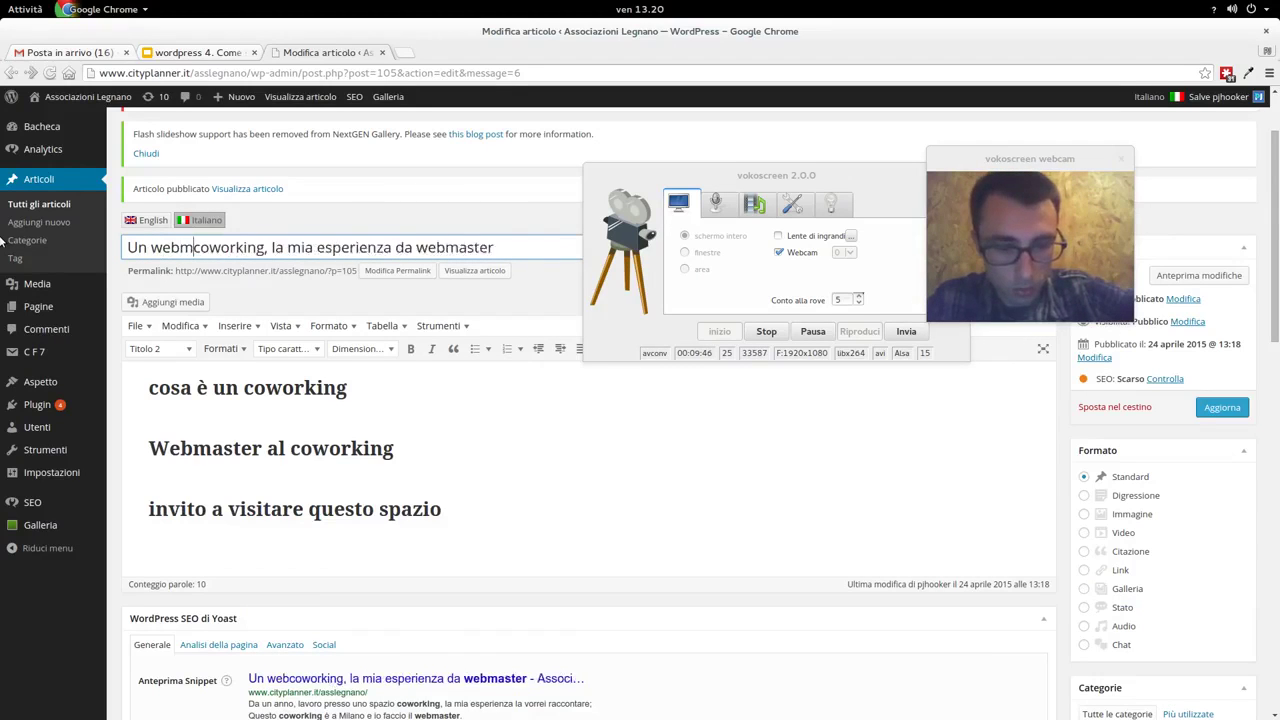
text( al coworking)
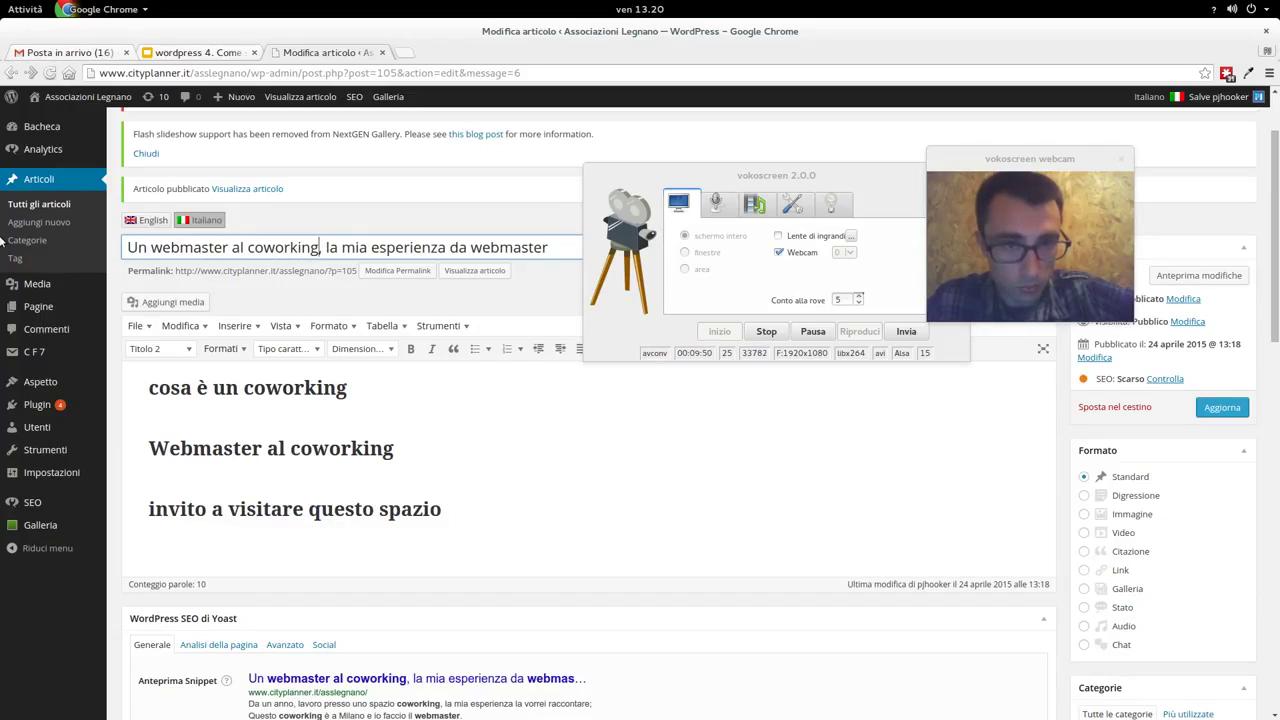
text(:)
key(Delete)
key(Delete)
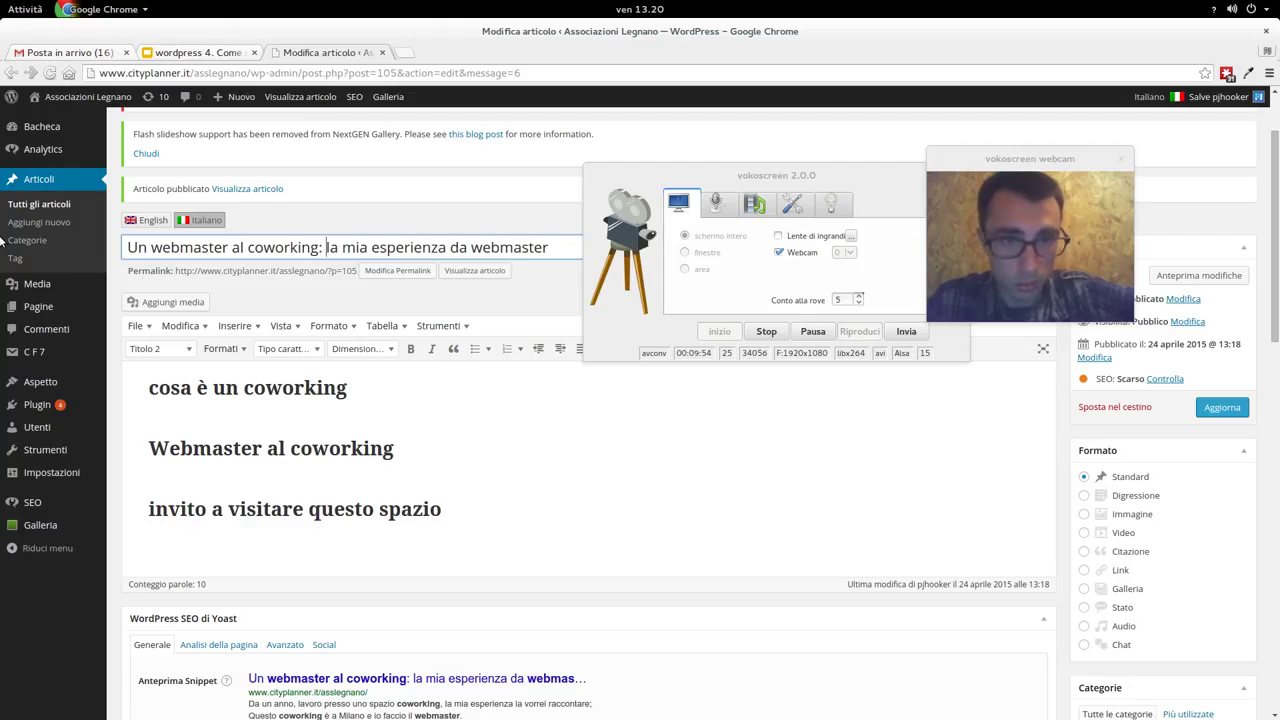
- Delete "da webmaster" from the end of the post title and recheck the keyword usage
key(ctrl+Right)
key(ctrl+Right)
key(ctrl+shift+Right)
key(ctrl+shift+Right)
key(Delete)
click(437, 368)
scroll(471, 494, down, 3)
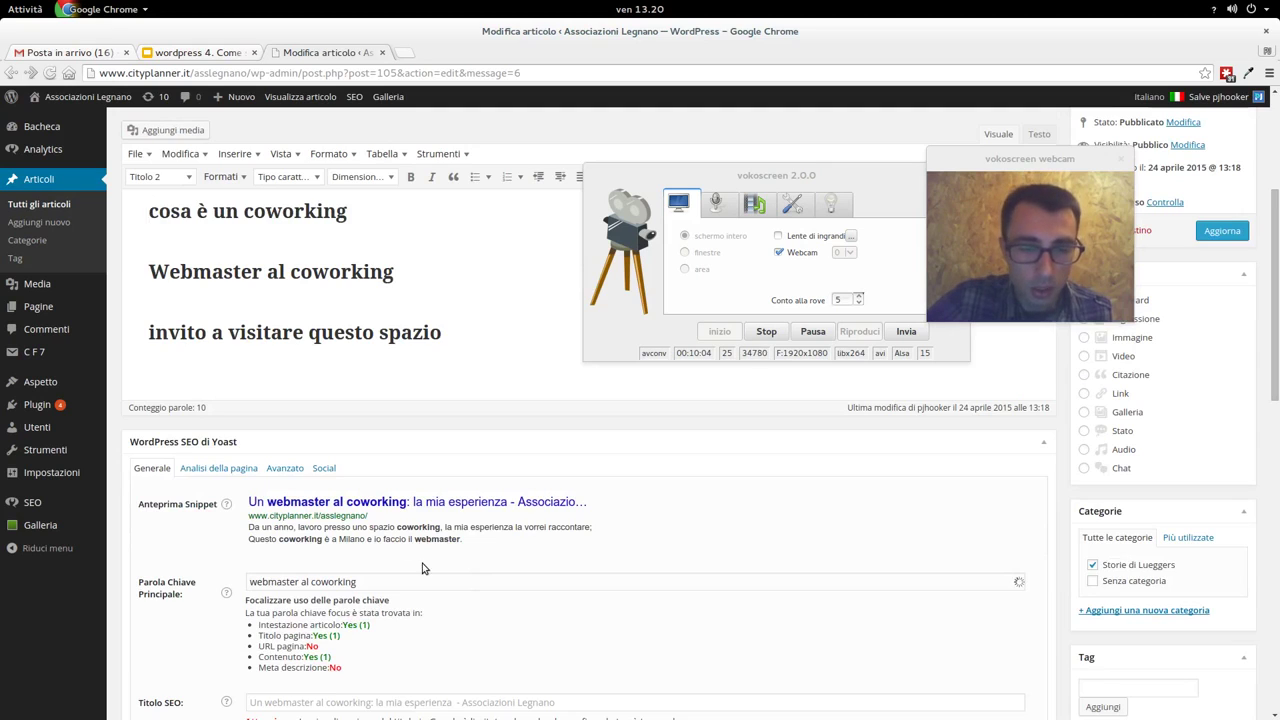
scroll(421, 568, down, 2)
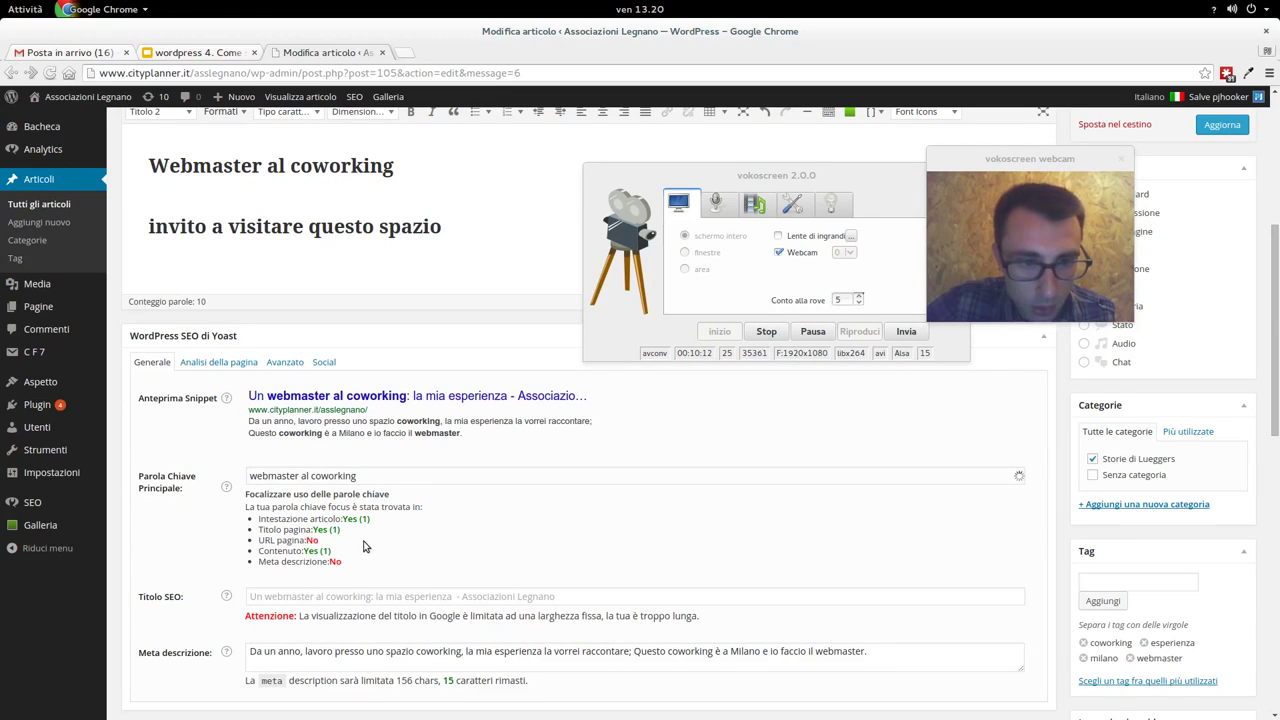
- Find the post's Slug field and read its text through to the end
scroll(364, 546, down, 3)
scroll(361, 551, down, 4)
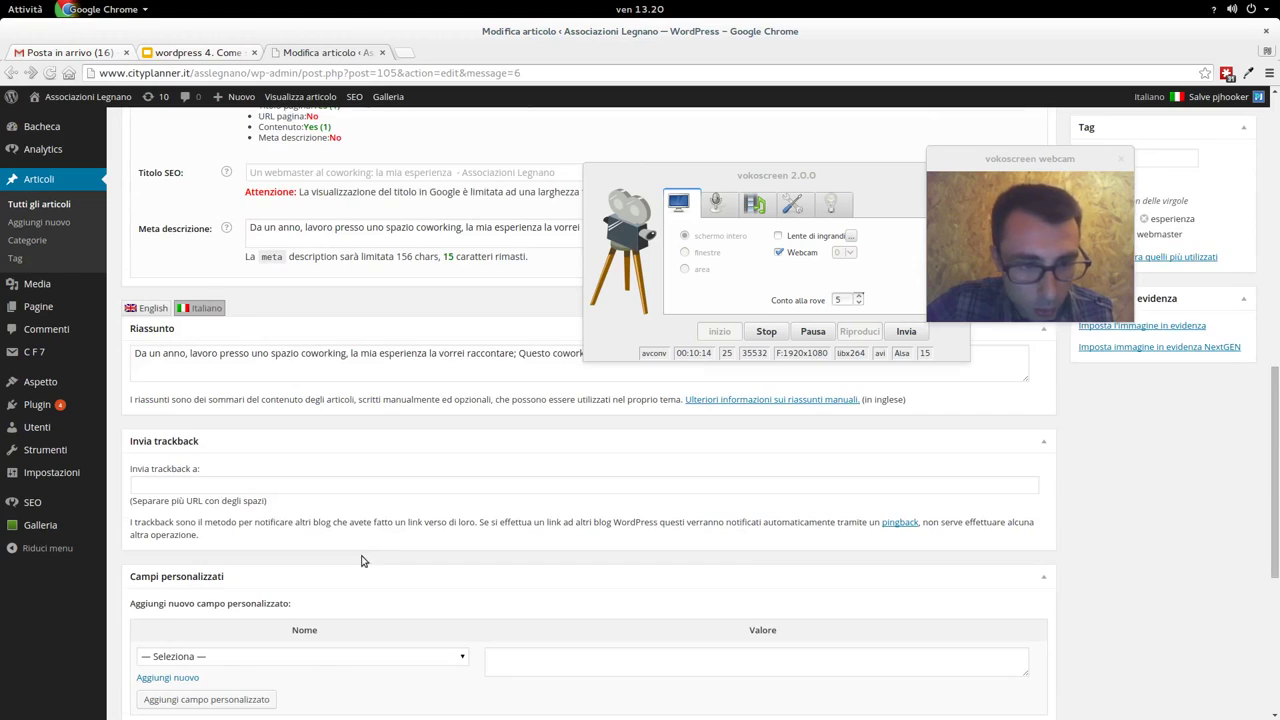
scroll(360, 560, down, 6)
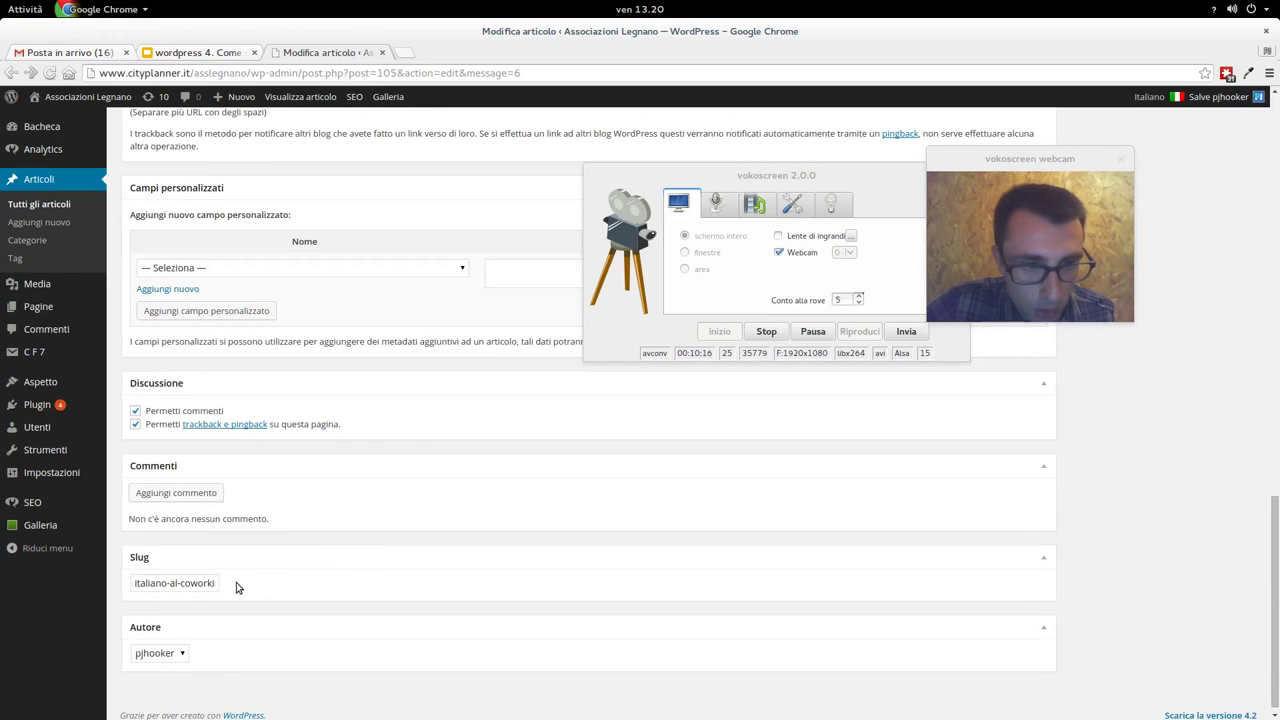
drag(178, 584, 230, 586)
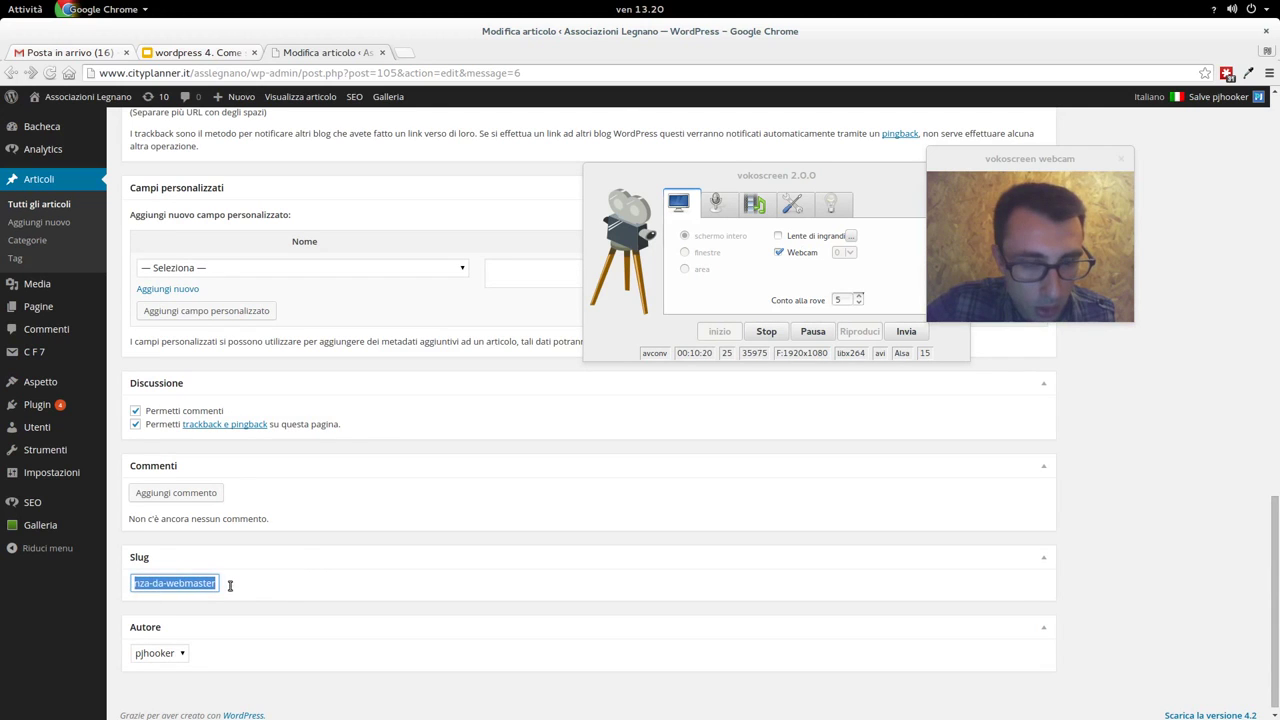
- Copy the main keyword "webmaster al coworking" from Parola Chiave Principale and return to the Slug field
scroll(300, 560, up, 5)
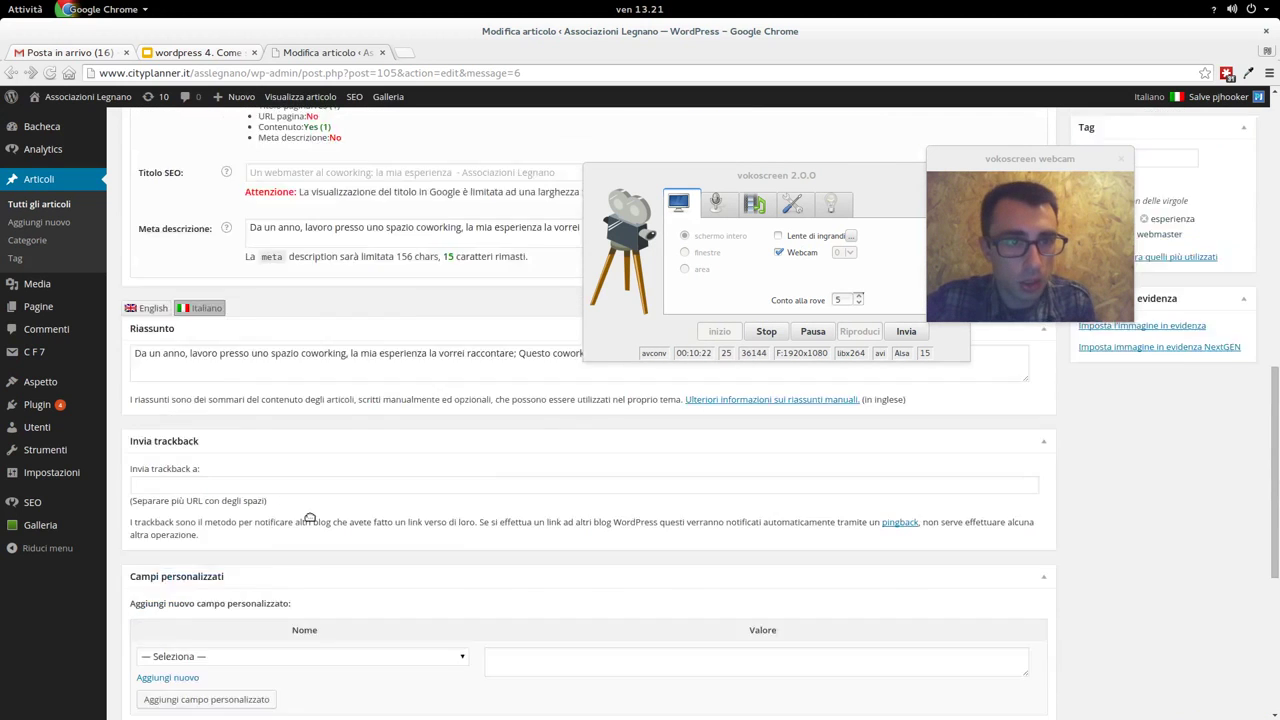
scroll(352, 428, up, 2)
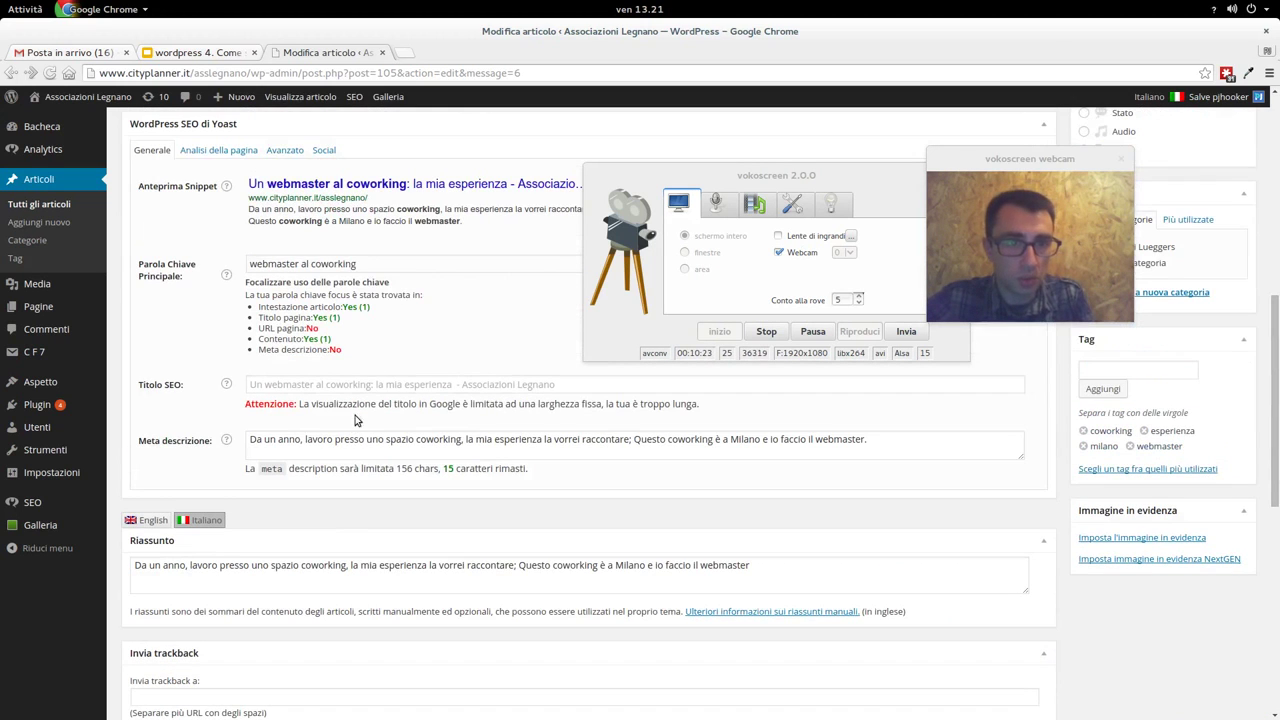
triple_click(378, 266)
scroll(205, 480, down, 1)
scroll(202, 486, down, 6)
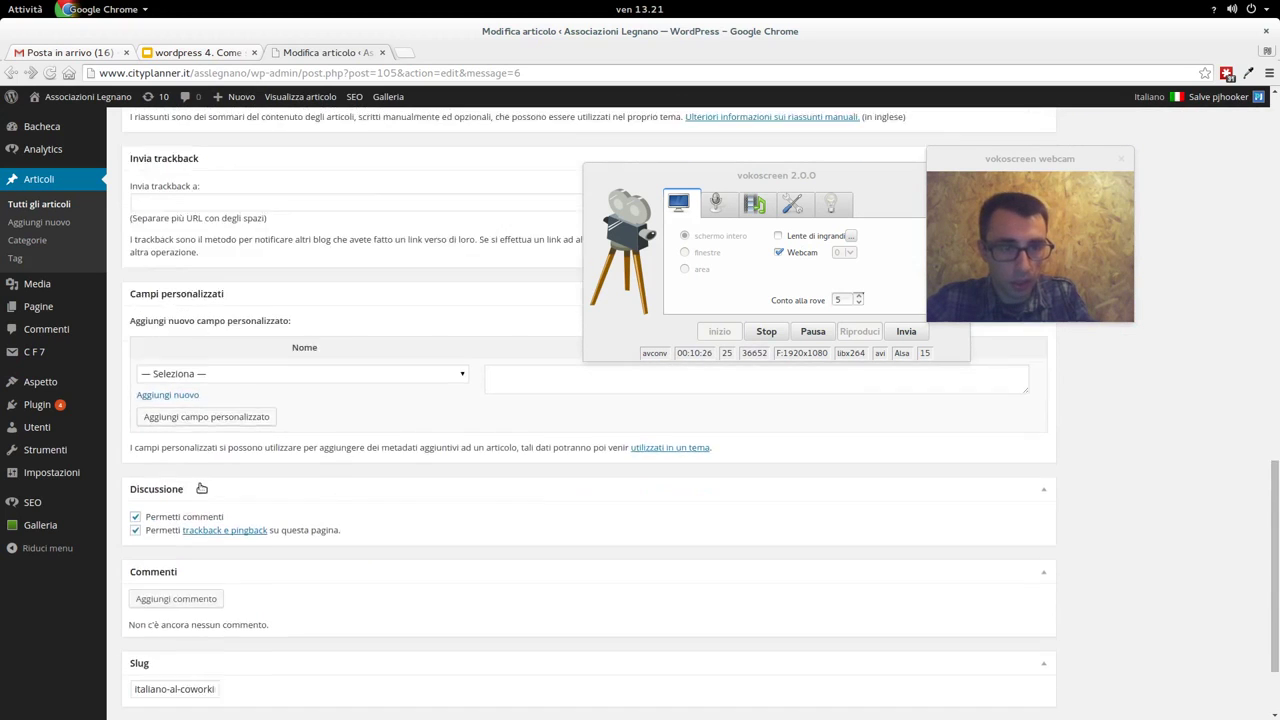
click(173, 574)
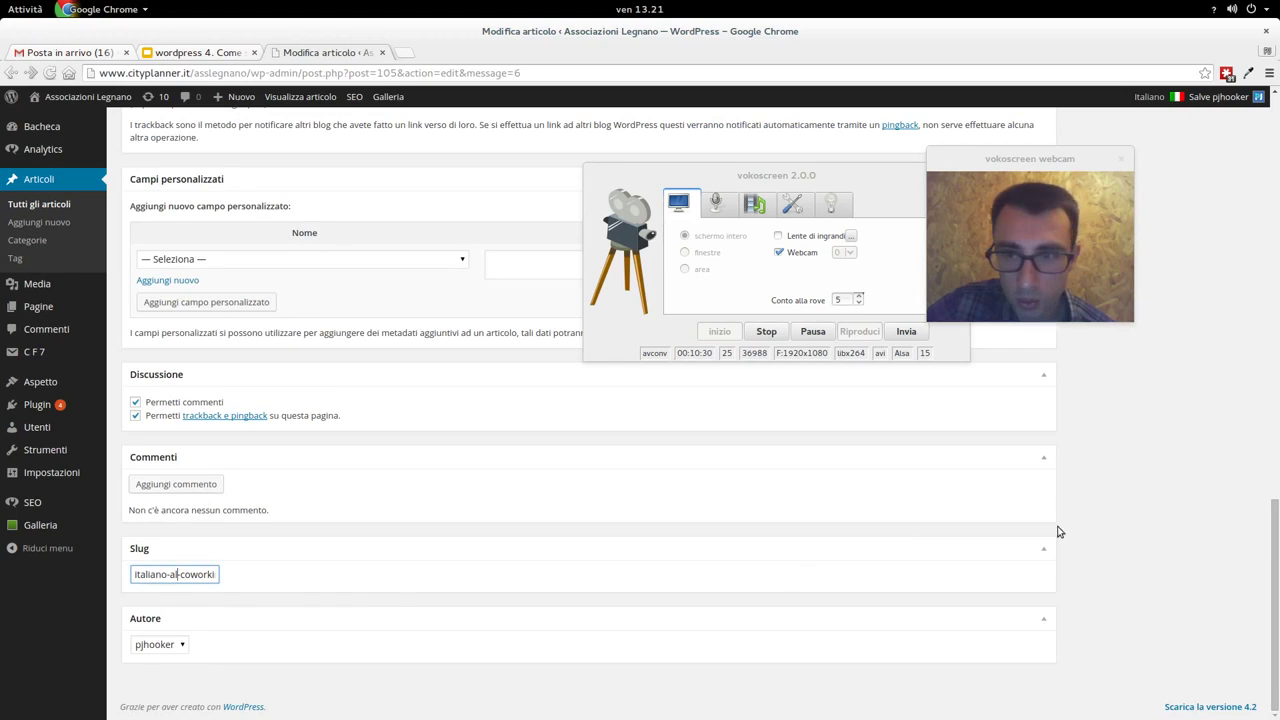
- Show the screen options with the recorder and webcam windows moved aside, and check the Slug display option, keeping it enabled
scroll(1057, 528, up, 15)
click(1157, 116)
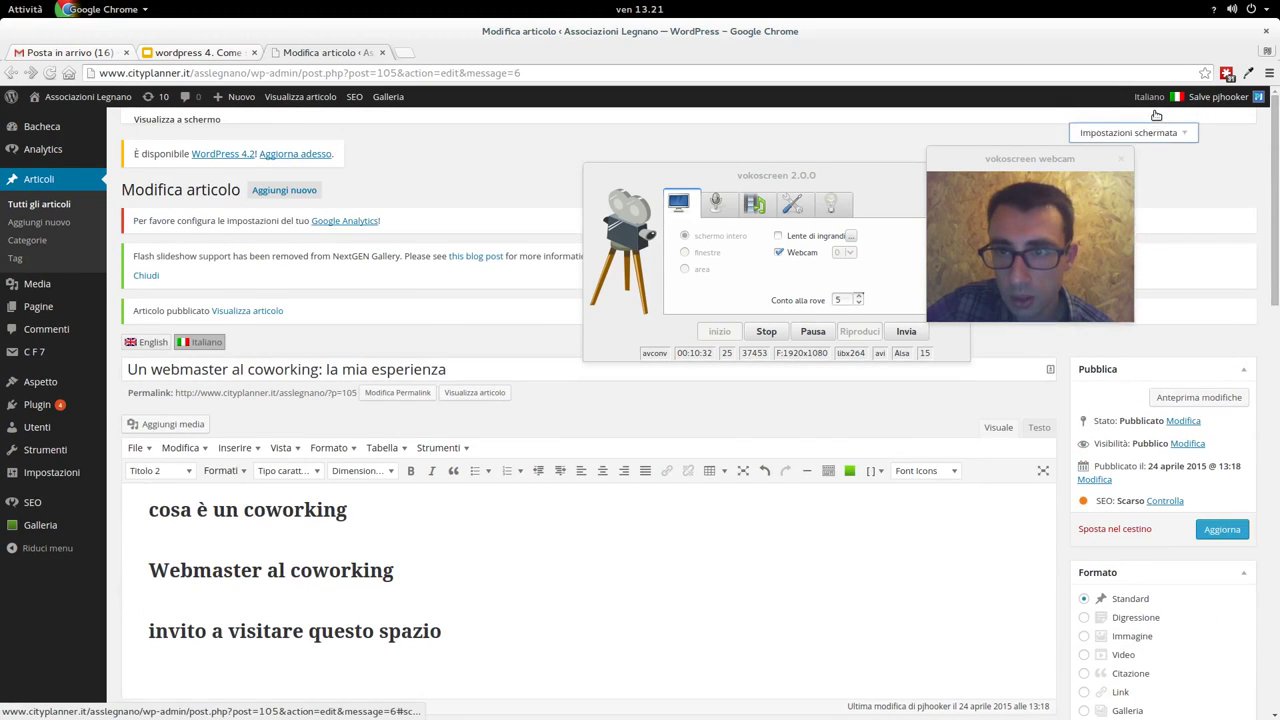
drag(1097, 158, 1155, 278)
drag(894, 189, 1272, 196)
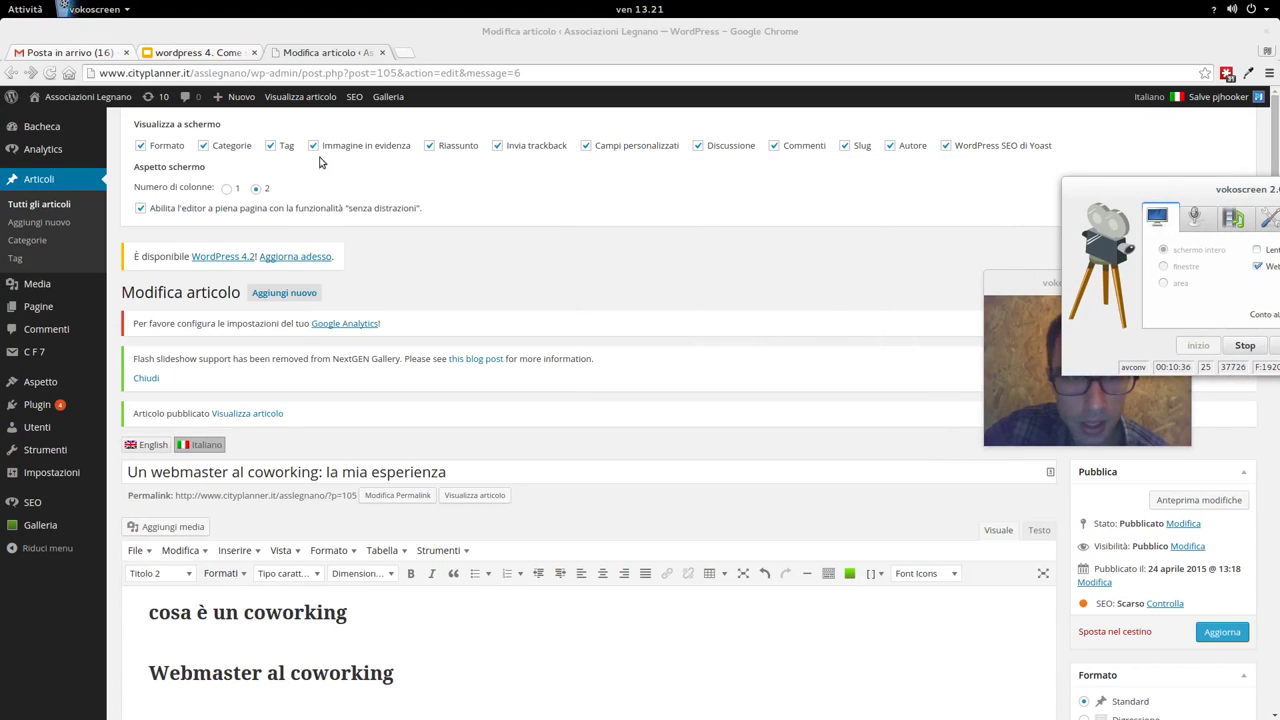
click(848, 148)
scroll(768, 410, down, 15)
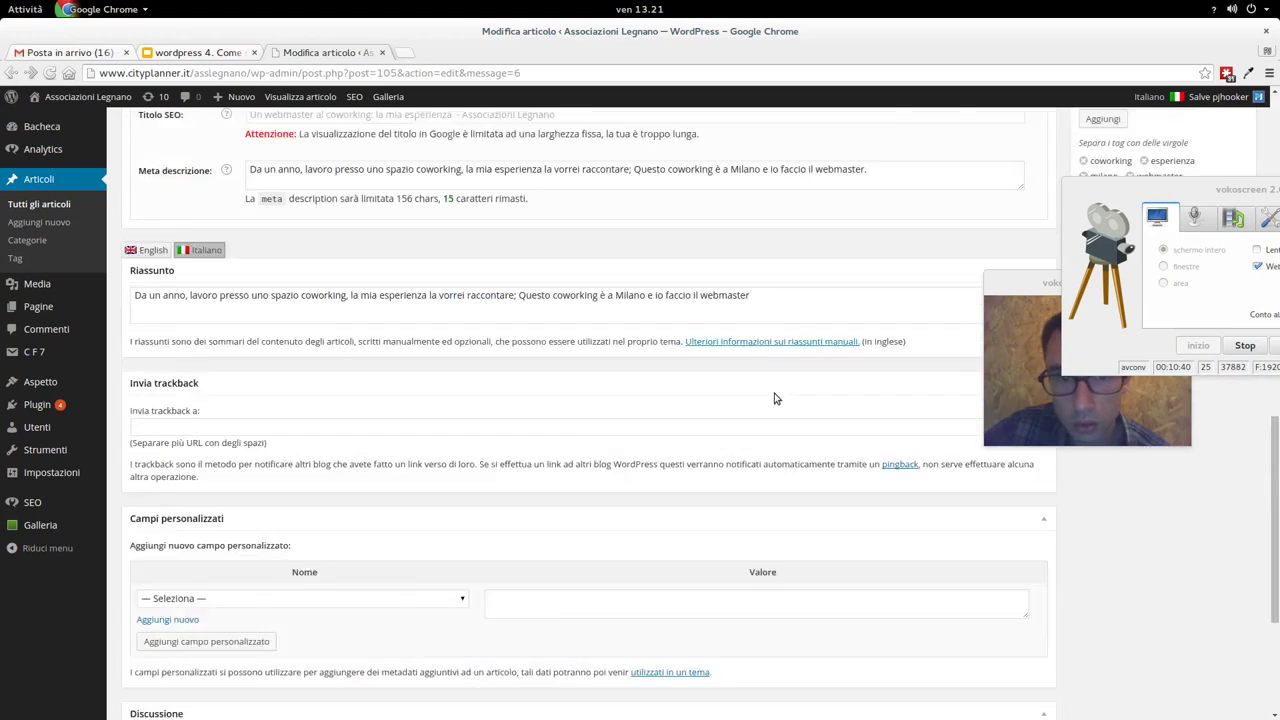
scroll(850, 350, up, 15)
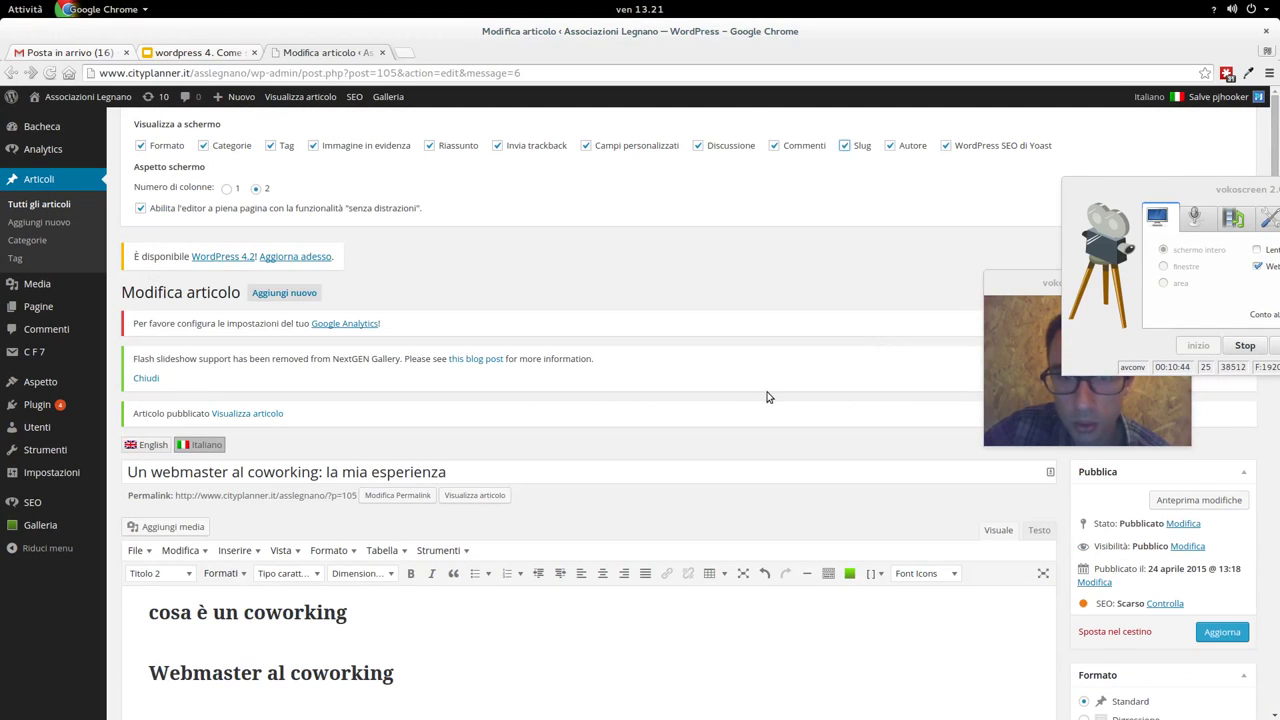
- Replace the slug with the copied keyword "webmaster al coworking" and update the post
scroll(768, 397, down, 15)
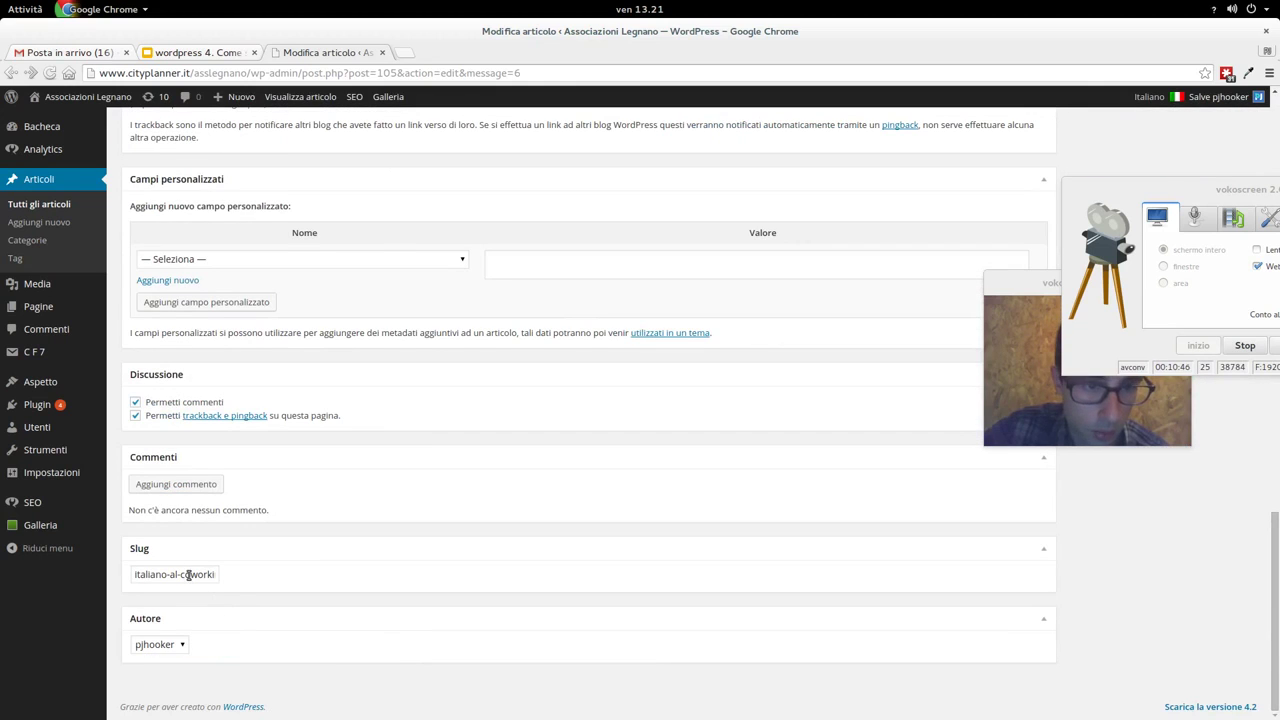
click(187, 574)
key(ctrl+a)
key(ctrl+v)
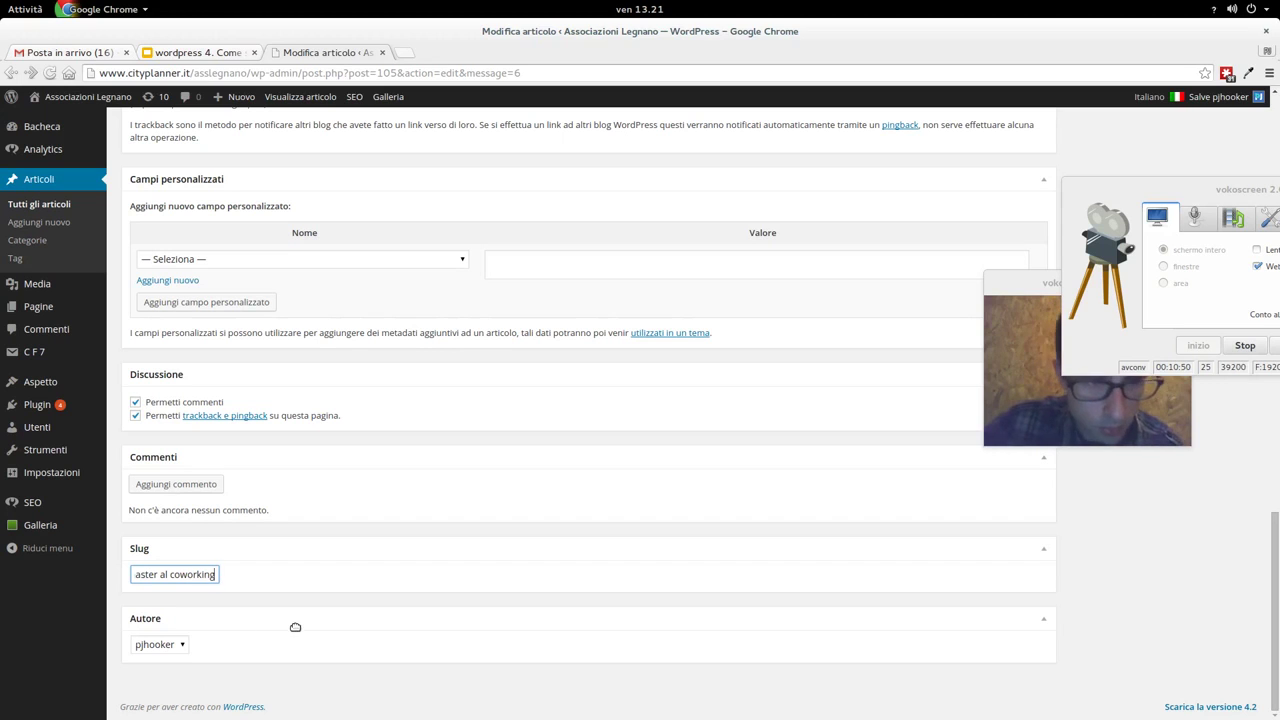
scroll(386, 503, up, 20)
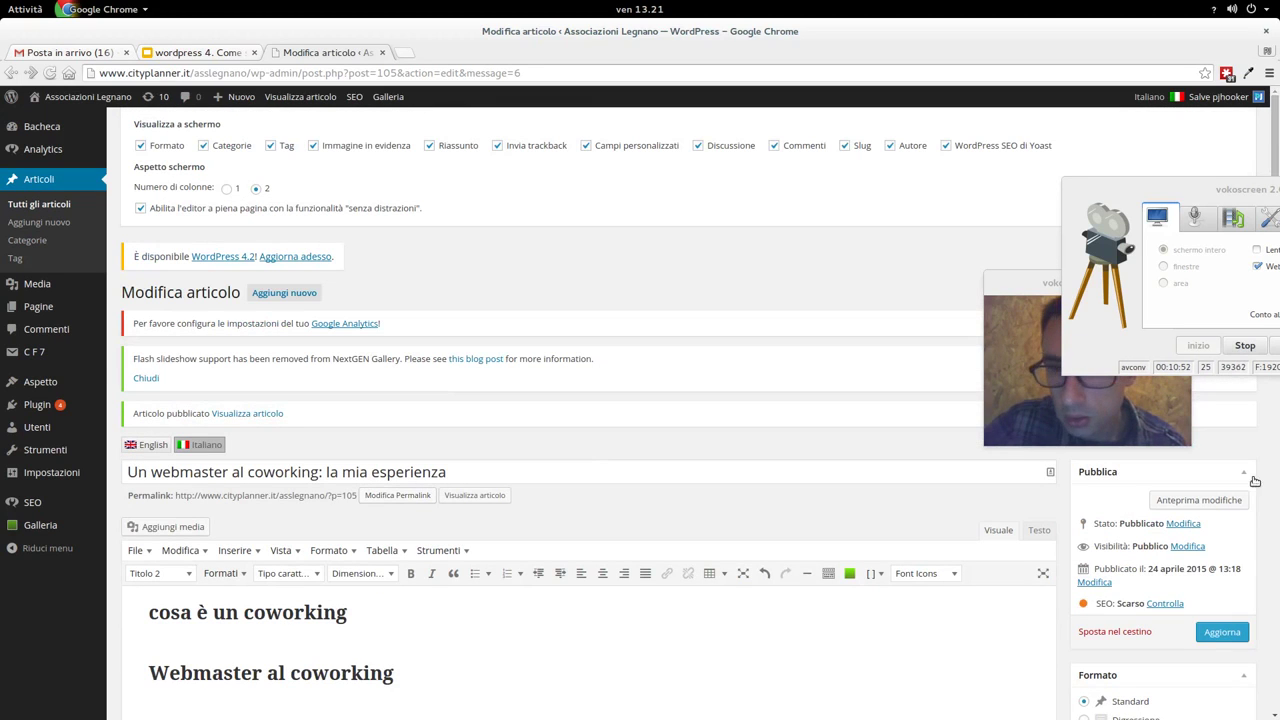
click(1212, 631)
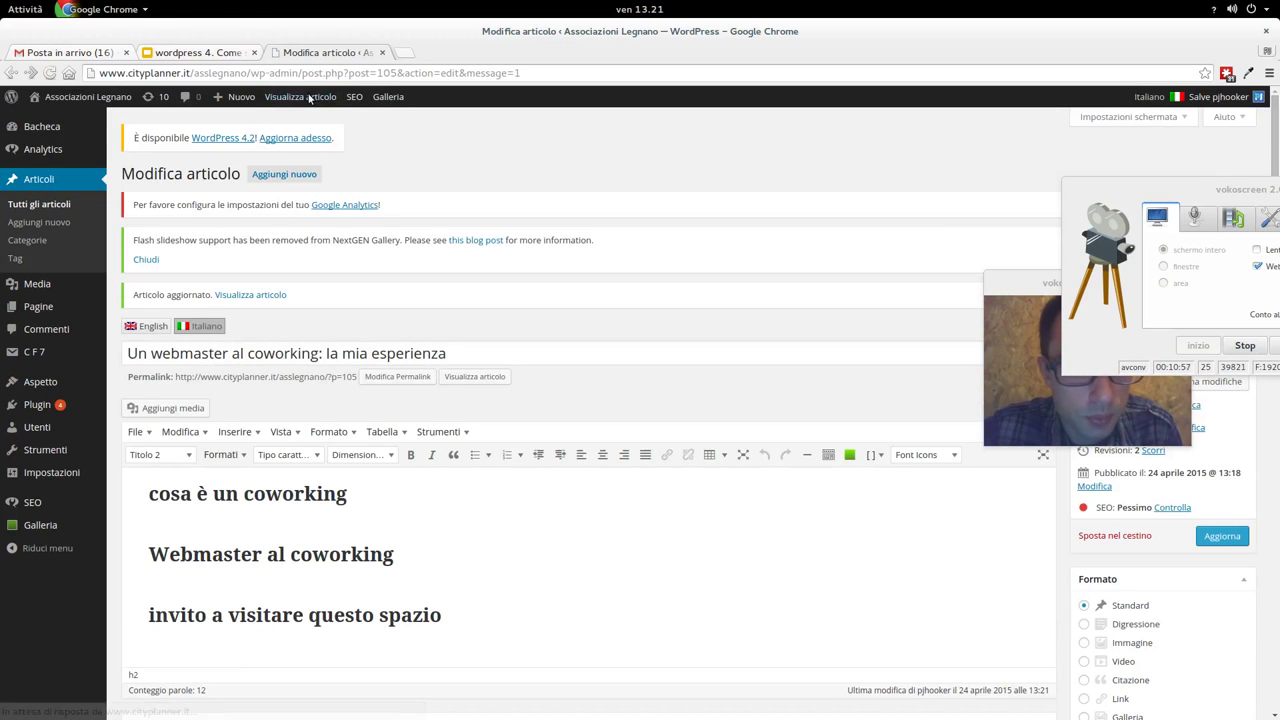
- View the post in a new browser tab, inspect the end of its URL, and move the recorder and webcam windows aside
middle_click(309, 97)
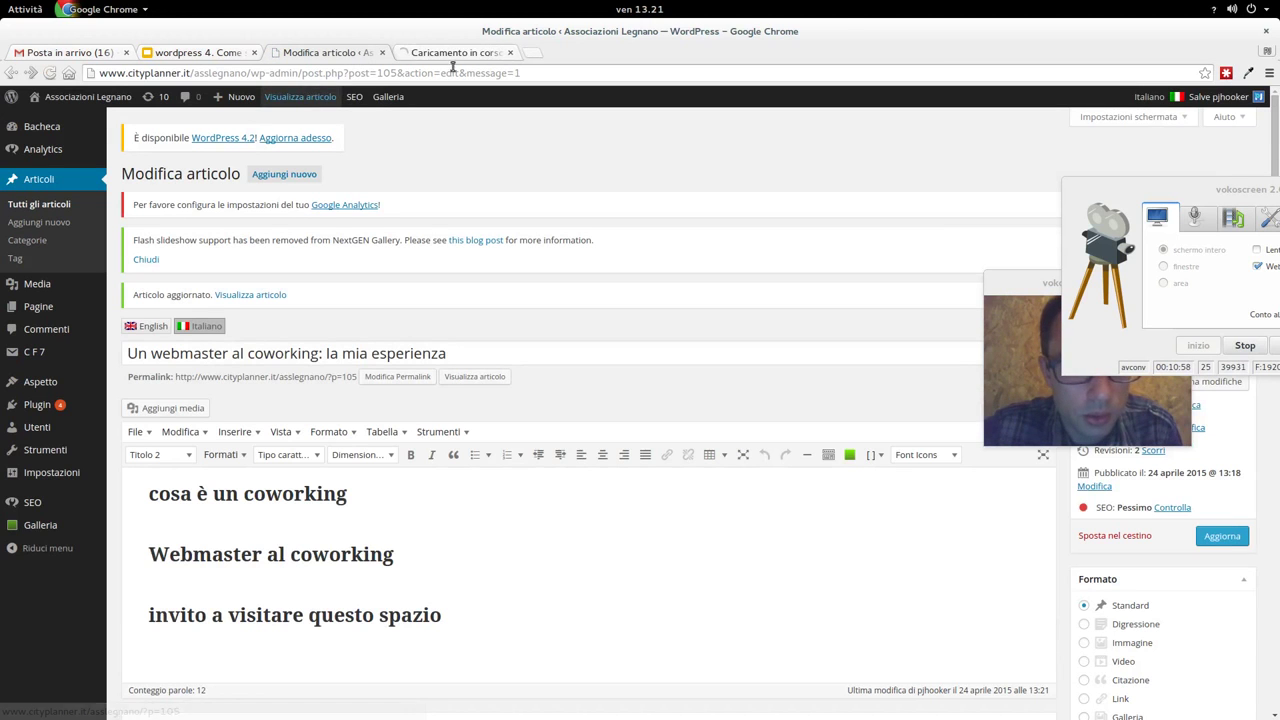
click(455, 52)
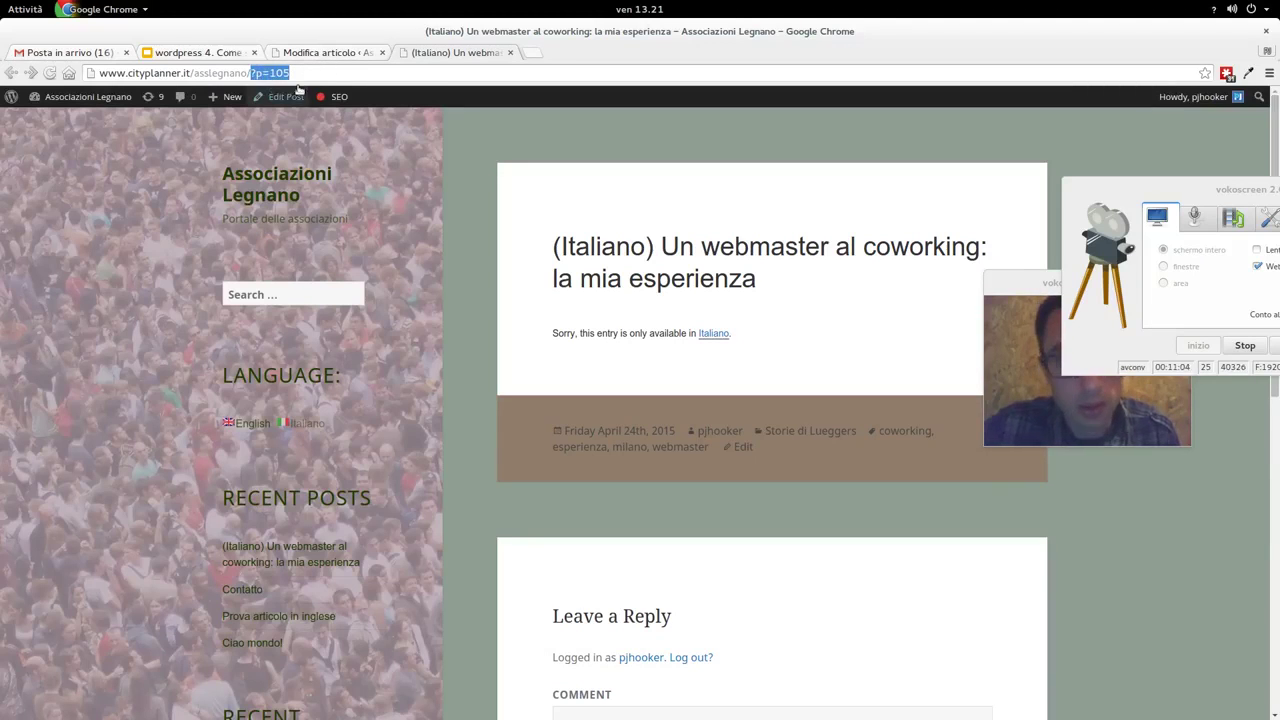
drag(1083, 197, 1069, 132)
drag(1004, 285, 1059, 518)
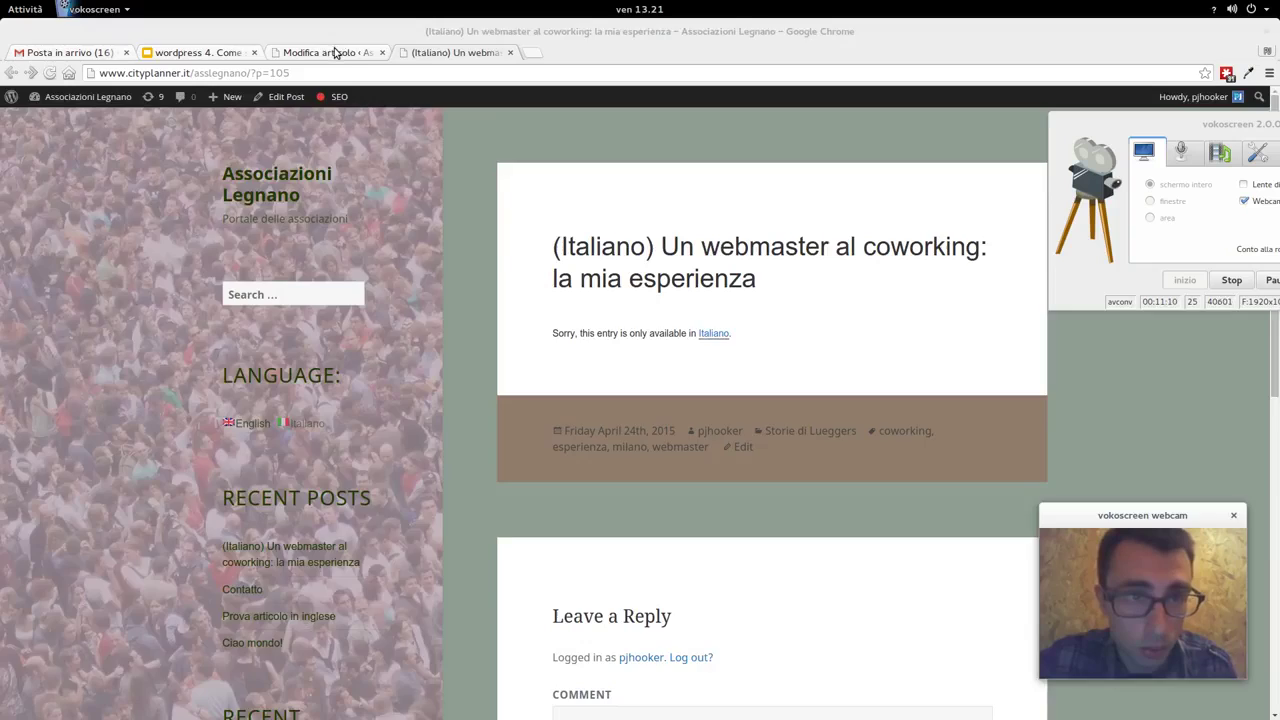
- Return to the site's administration dashboard from the published post and open the Permalink settings
click(336, 52)
click(477, 52)
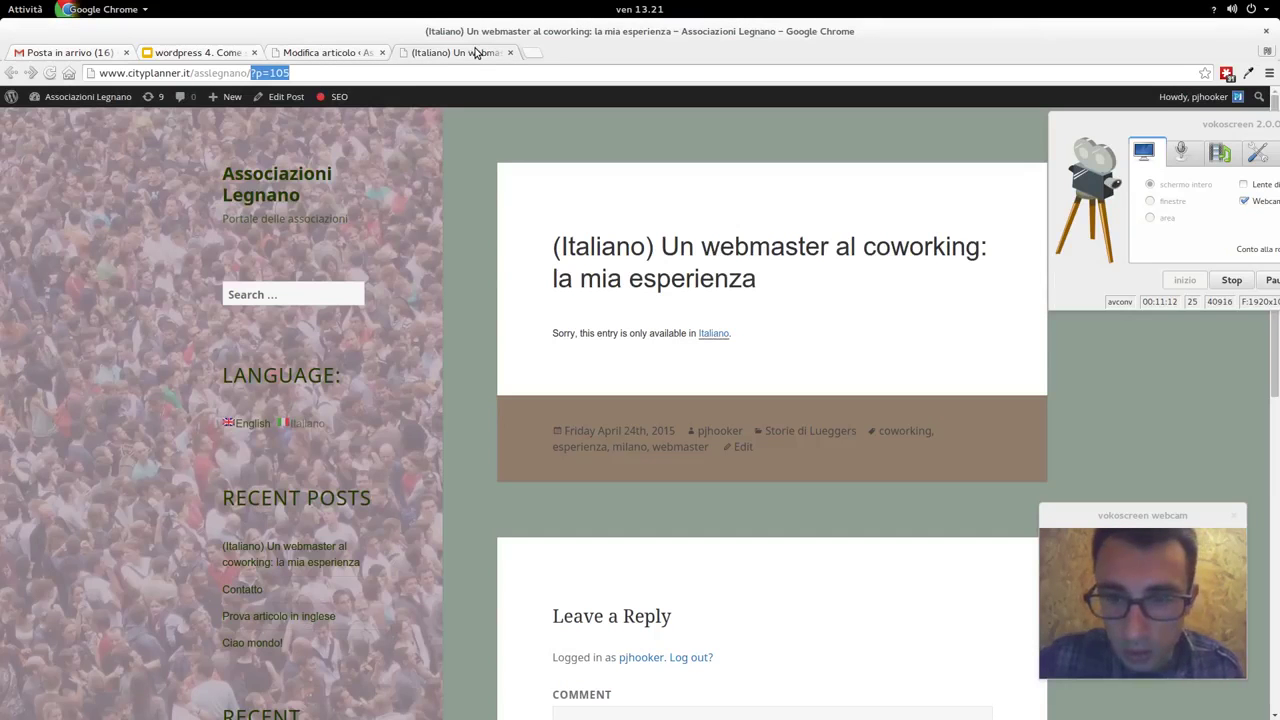
click(60, 99)
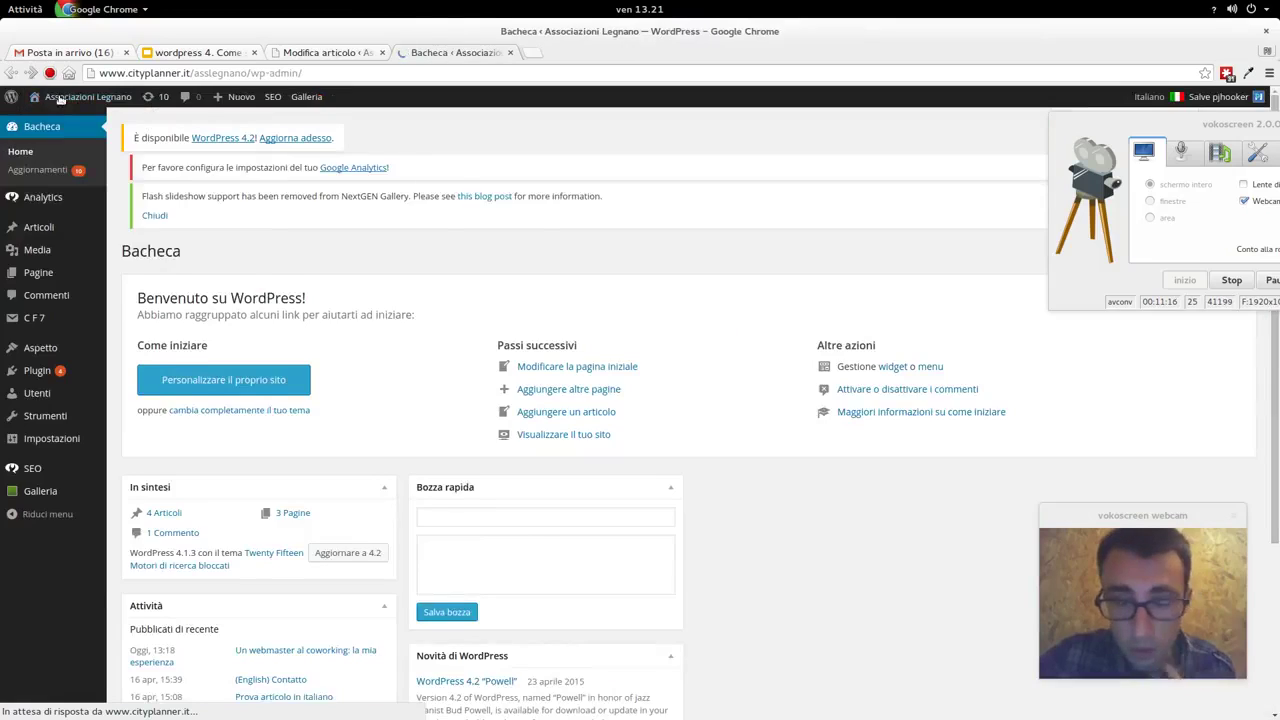
mouse_move(81, 465)
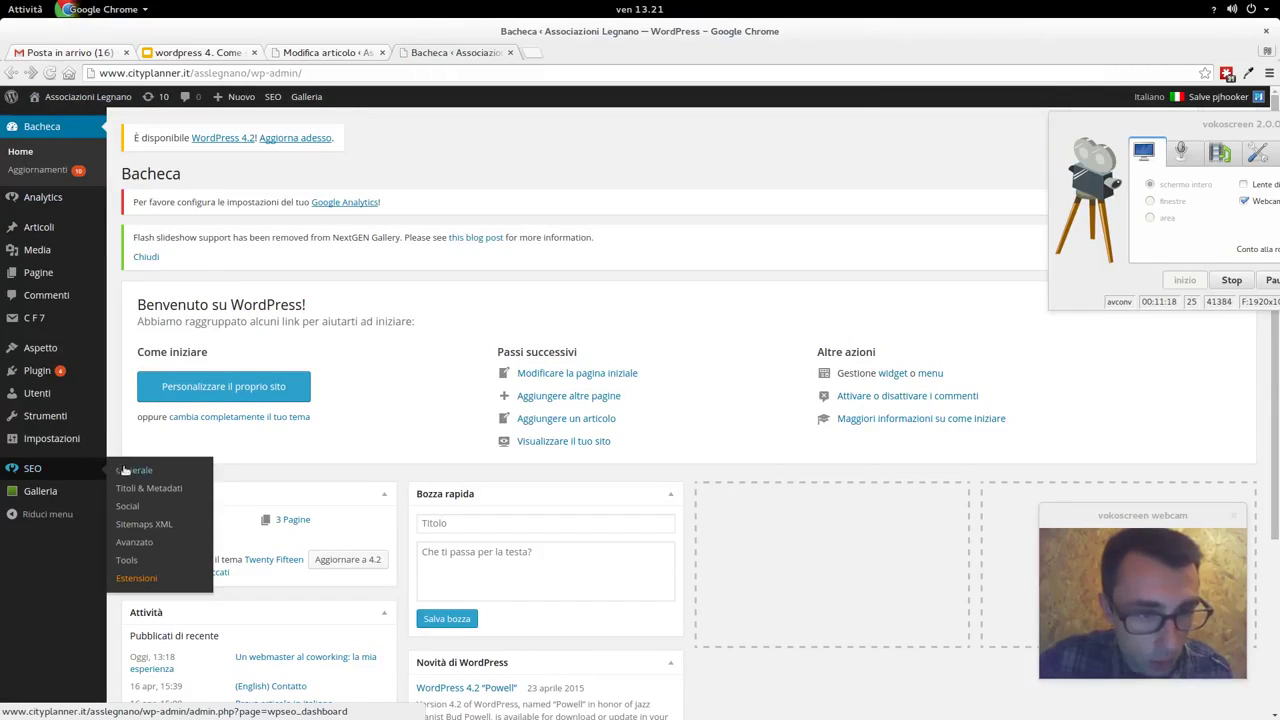
mouse_move(78, 440)
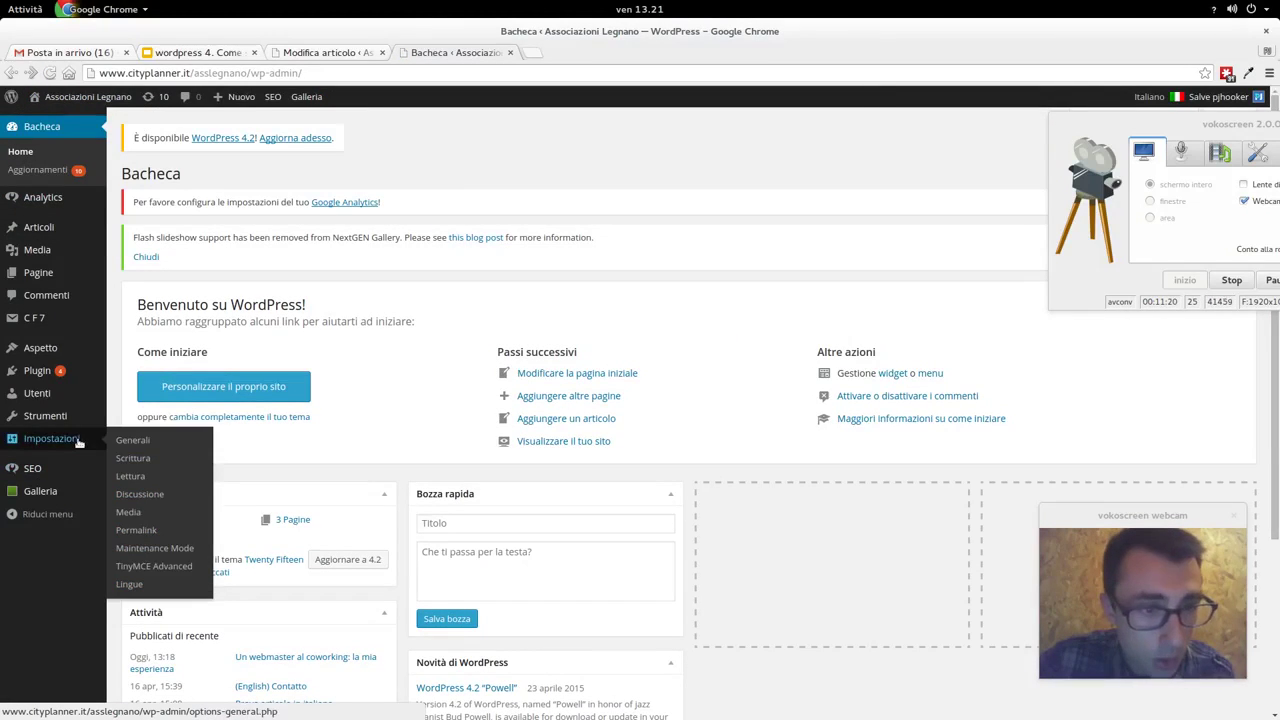
click(156, 531)
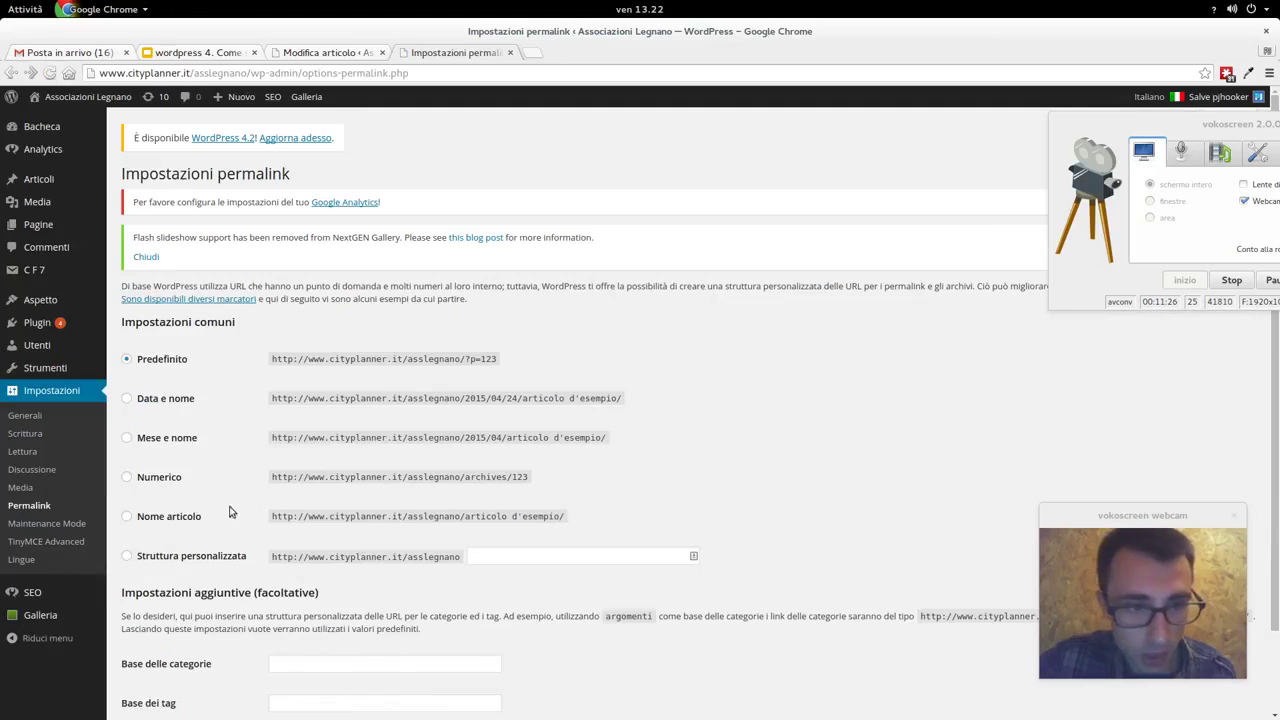
- Set the permalink structure to Nome articolo (/%postname%/) and save the changes
click(168, 518)
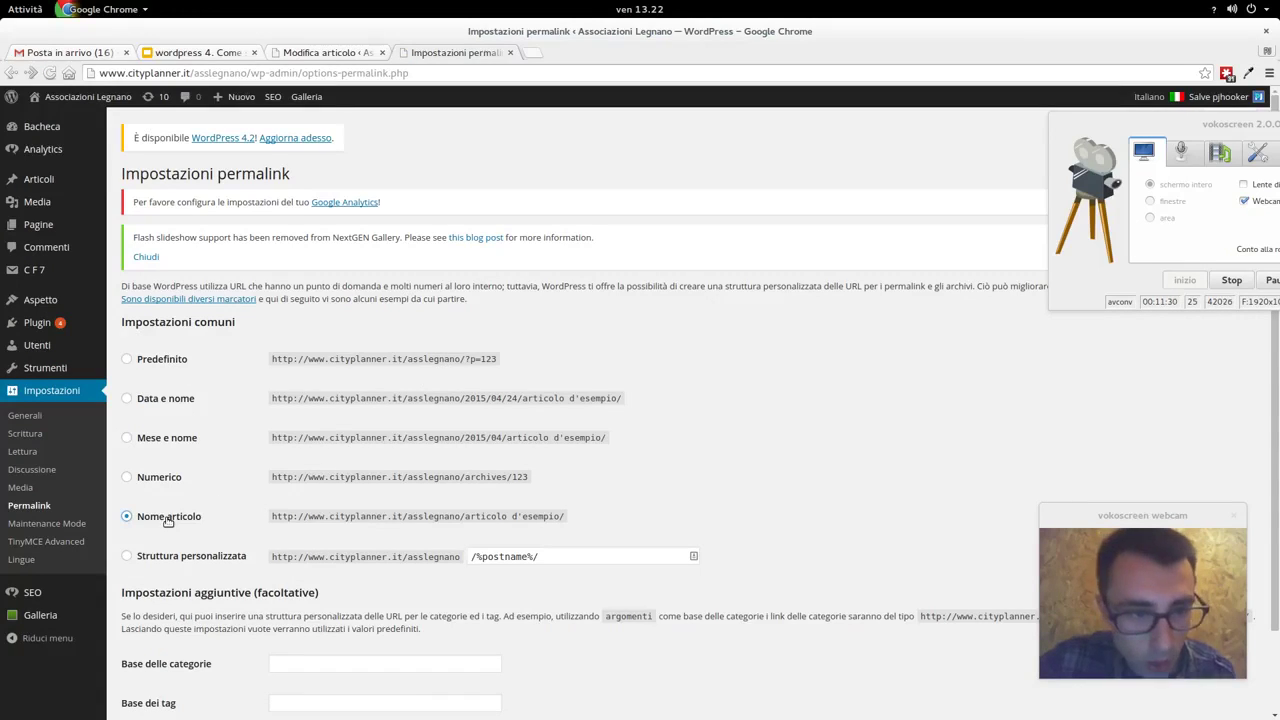
scroll(703, 497, down, 2)
click(190, 650)
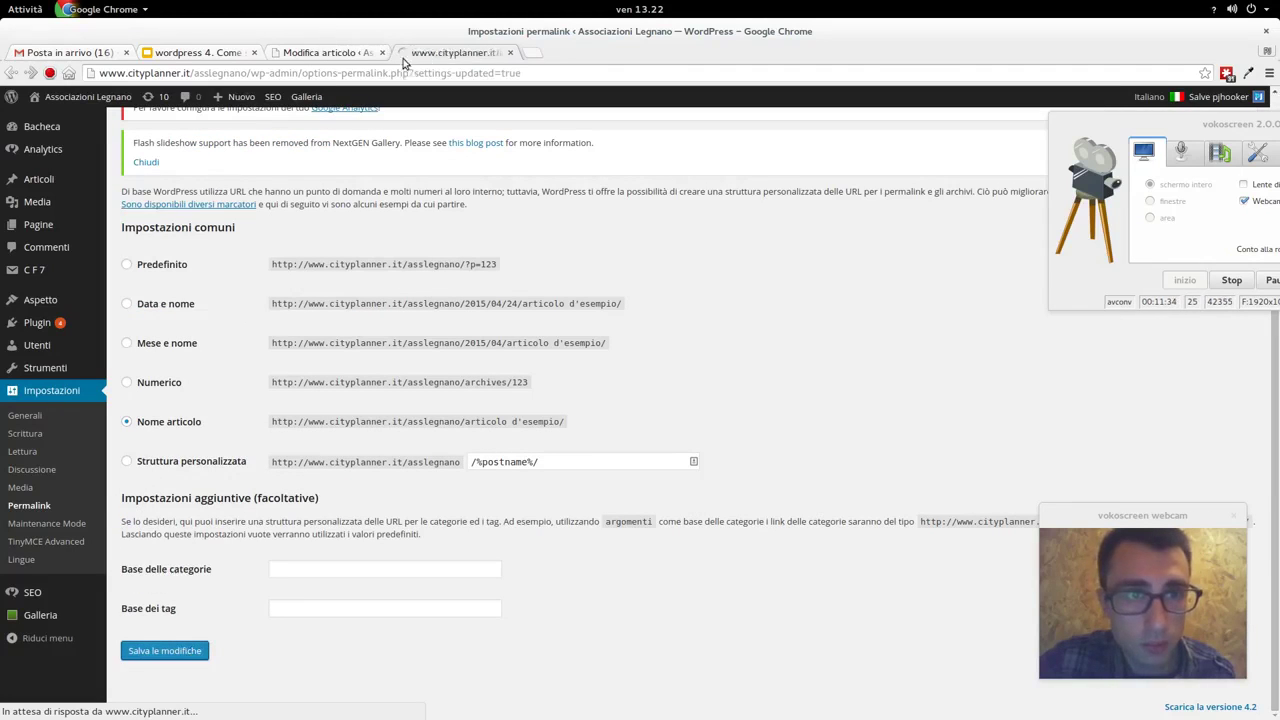
- Visit the public site, open the recent post about the webmaster al coworking, and inspect the slug at the end of its URL
mouse_move(85, 98)
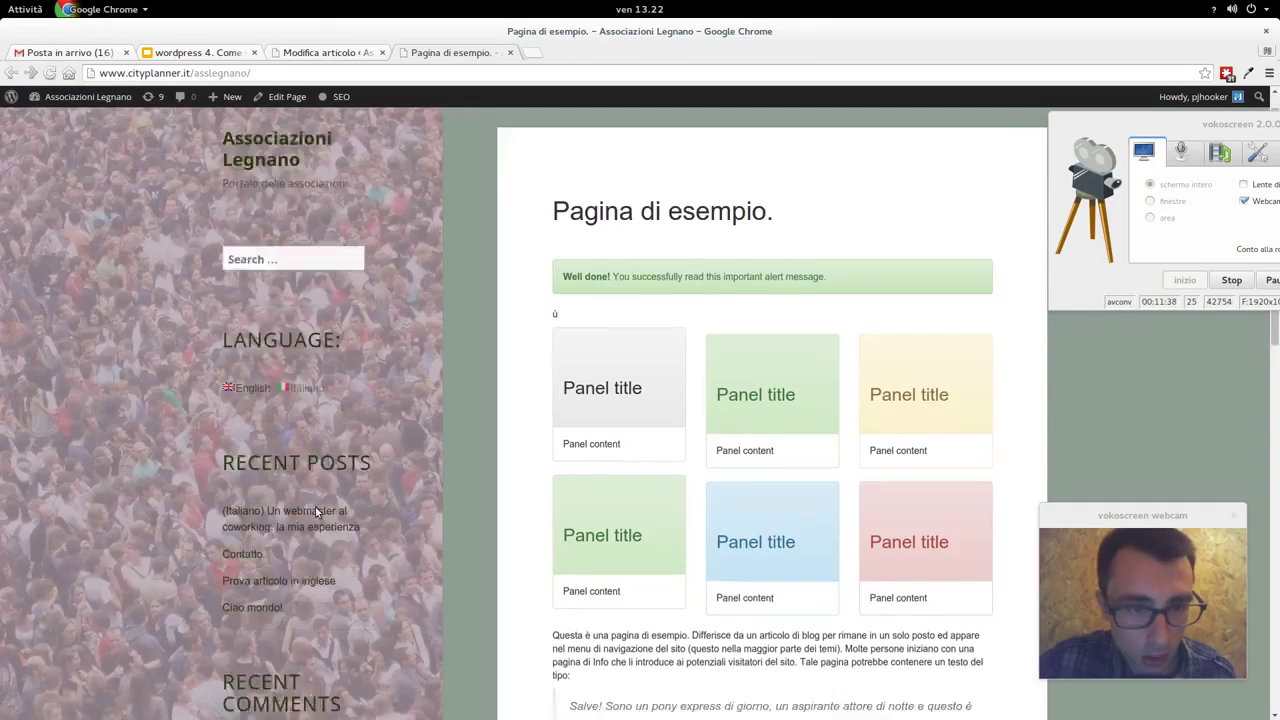
scroll(316, 512, down, 1)
click(306, 447)
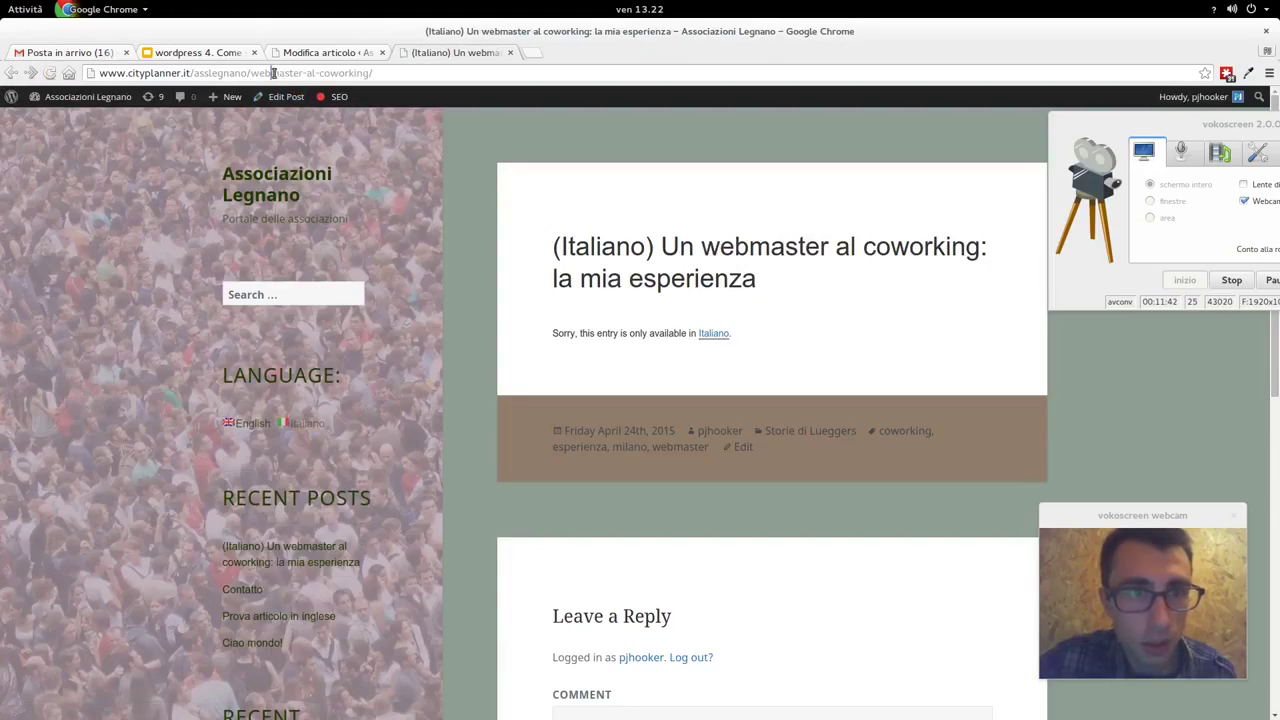
drag(272, 73, 380, 73)
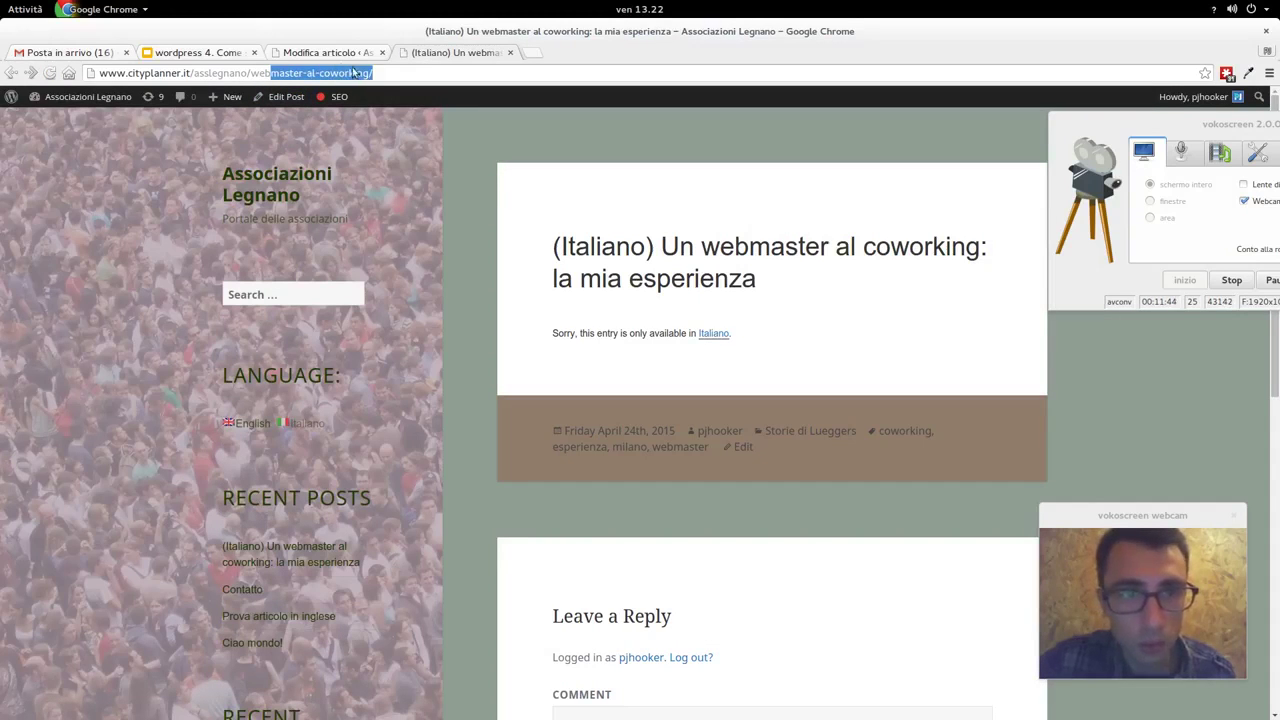